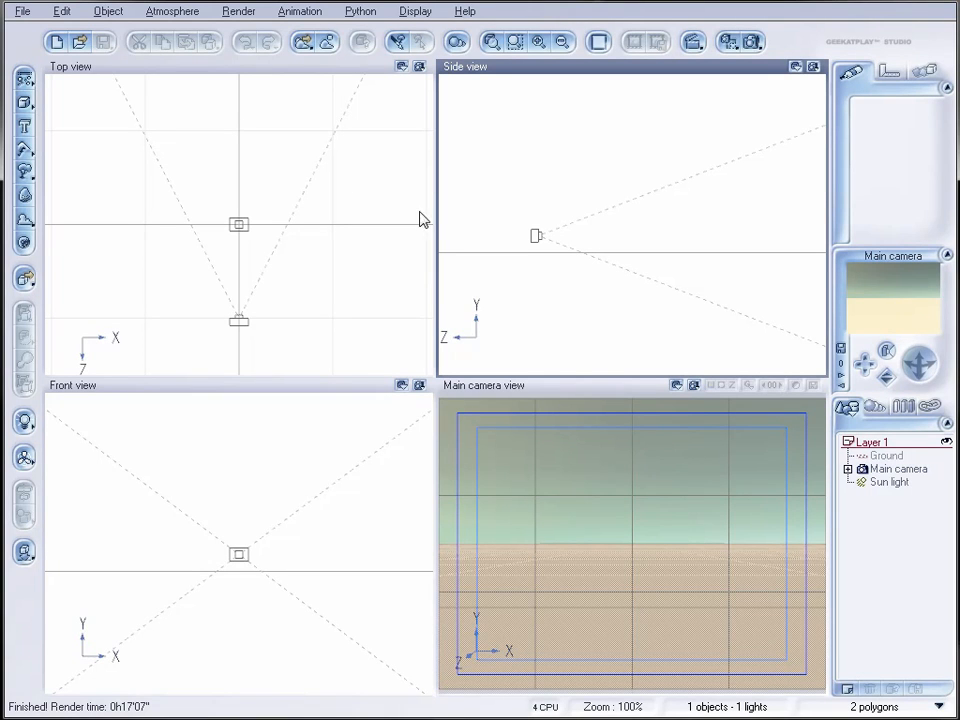
Step: Add a Large Dead Tree plant from the Trees collection to the scene
{"action": "left_click", "coordinate": [25, 172]}
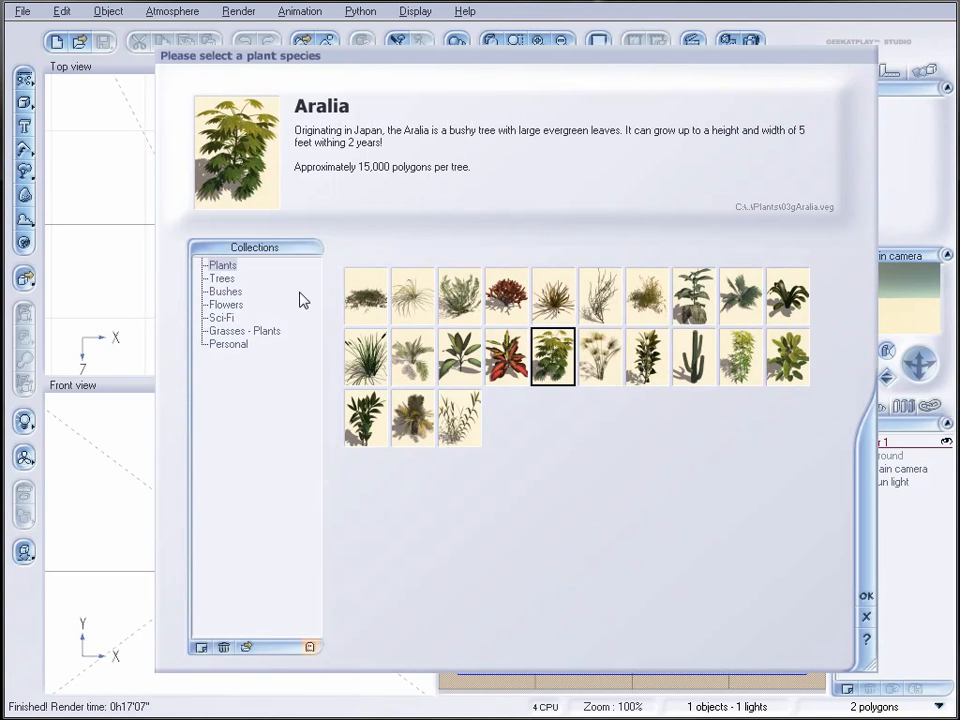
{"action": "left_click", "coordinate": [221, 279]}
{"action": "left_click", "coordinate": [506, 296]}
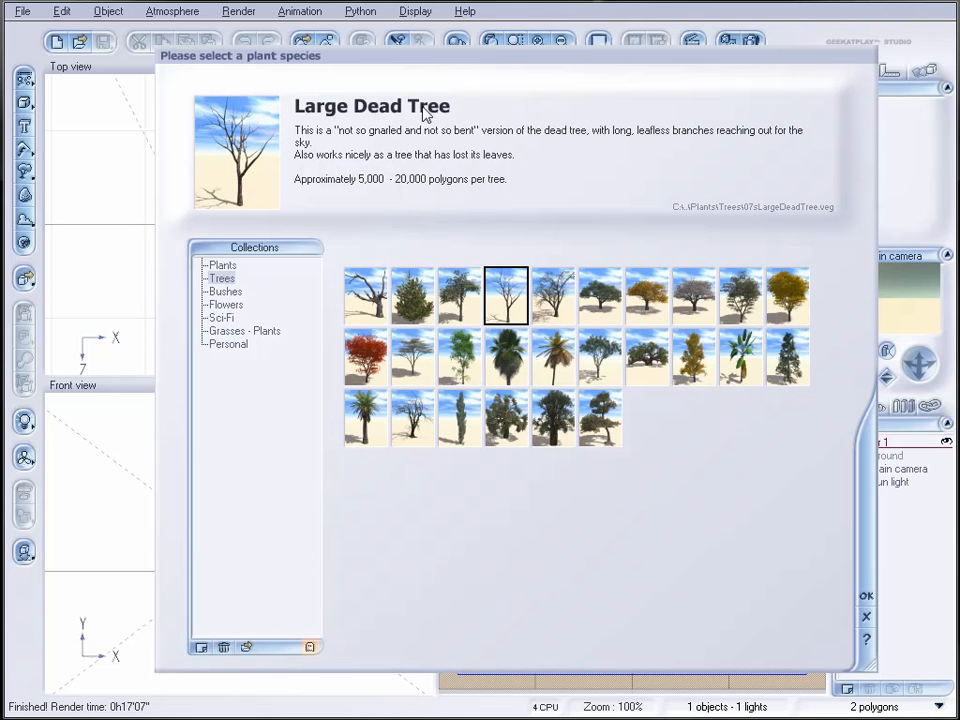
{"action": "left_click", "coordinate": [866, 598]}
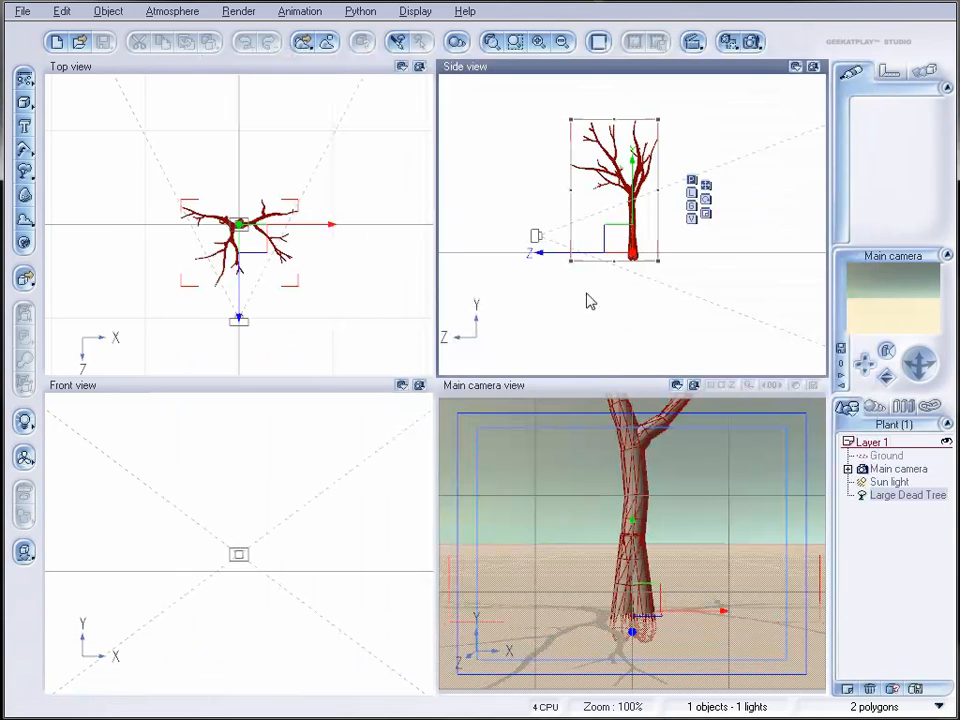
Step: Move the tree farther from the camera along Z and raise the main camera so the whole tree is framed
{"action": "left_click_drag", "start_coordinate": [606, 242], "coordinate": [735, 246]}
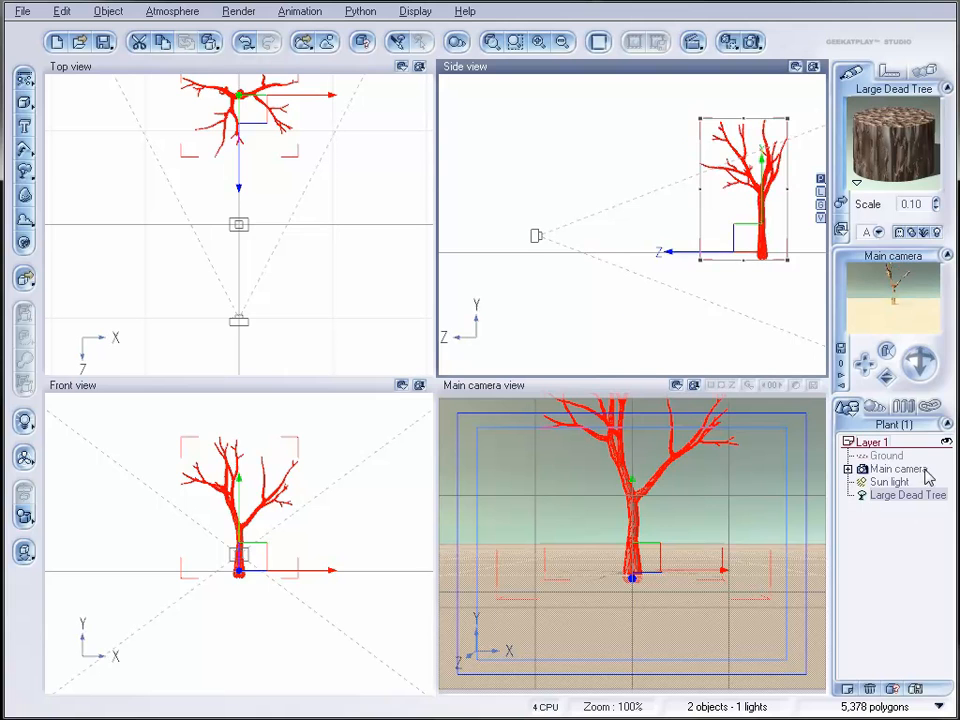
{"action": "left_click", "coordinate": [900, 469]}
{"action": "left_click_drag", "start_coordinate": [643, 236], "coordinate": [636, 193]}
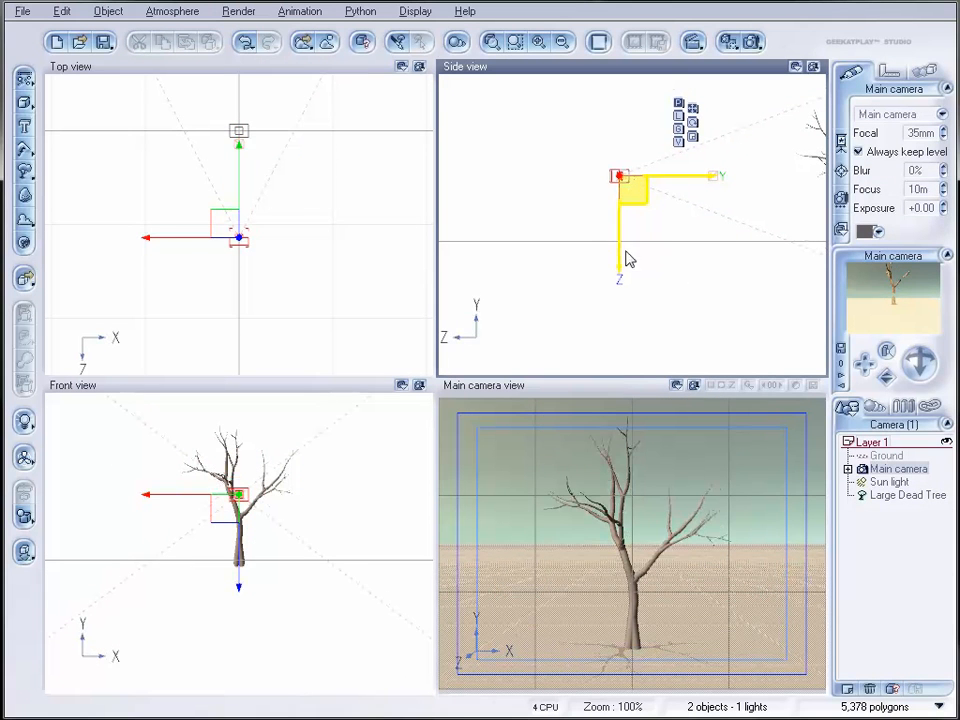
Step: Set the render destination to screen at 640x480 and render the bare tree
{"action": "left_click", "coordinate": [751, 42]}
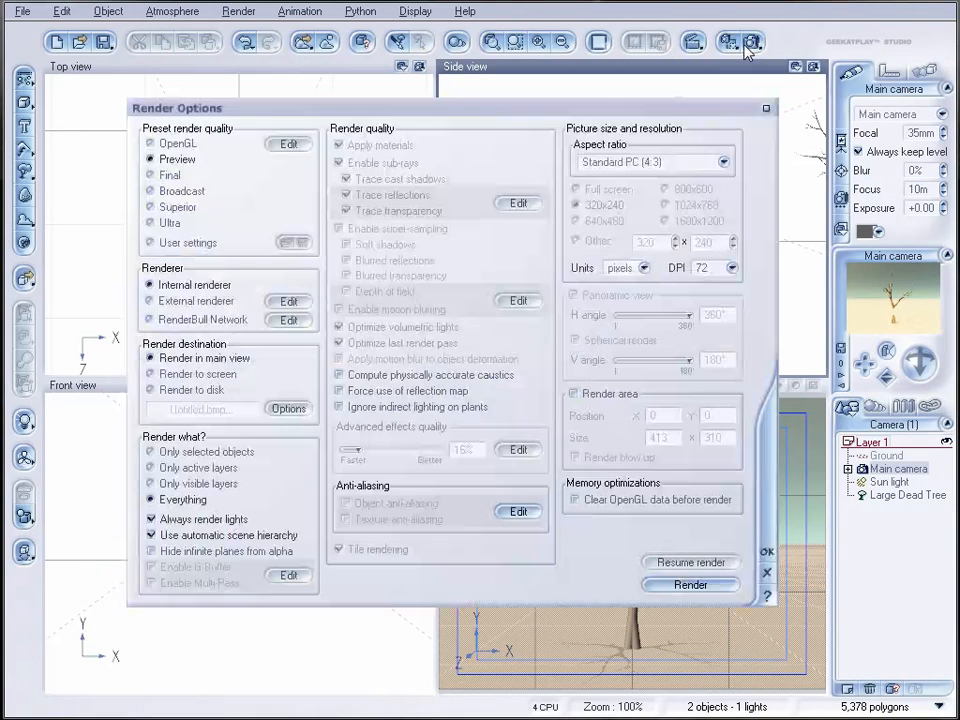
{"action": "left_click", "coordinate": [192, 374]}
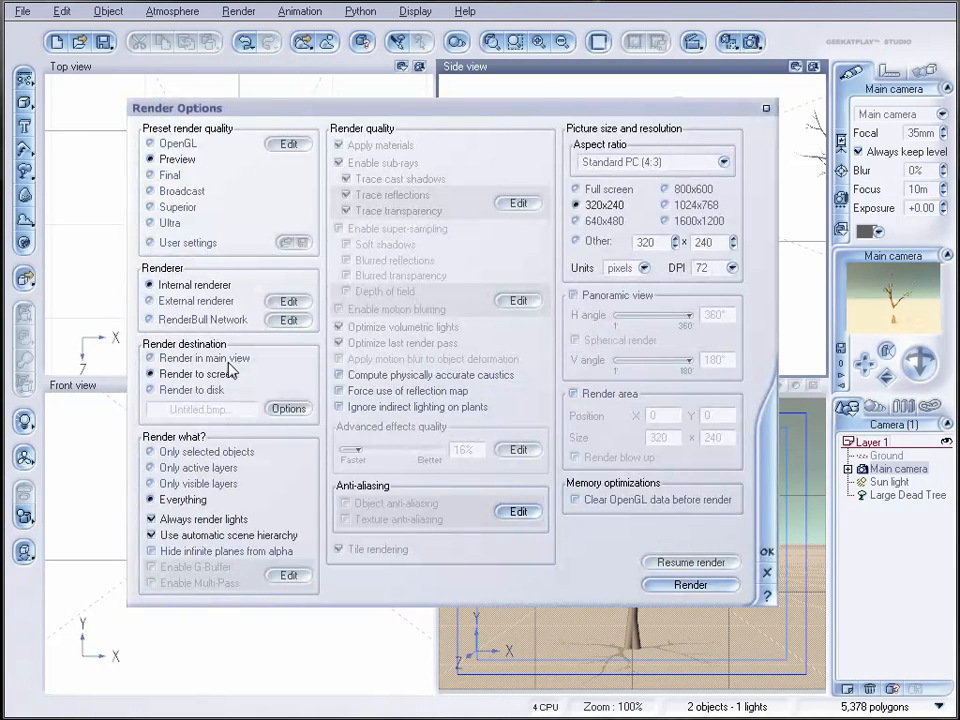
{"action": "left_click", "coordinate": [577, 221]}
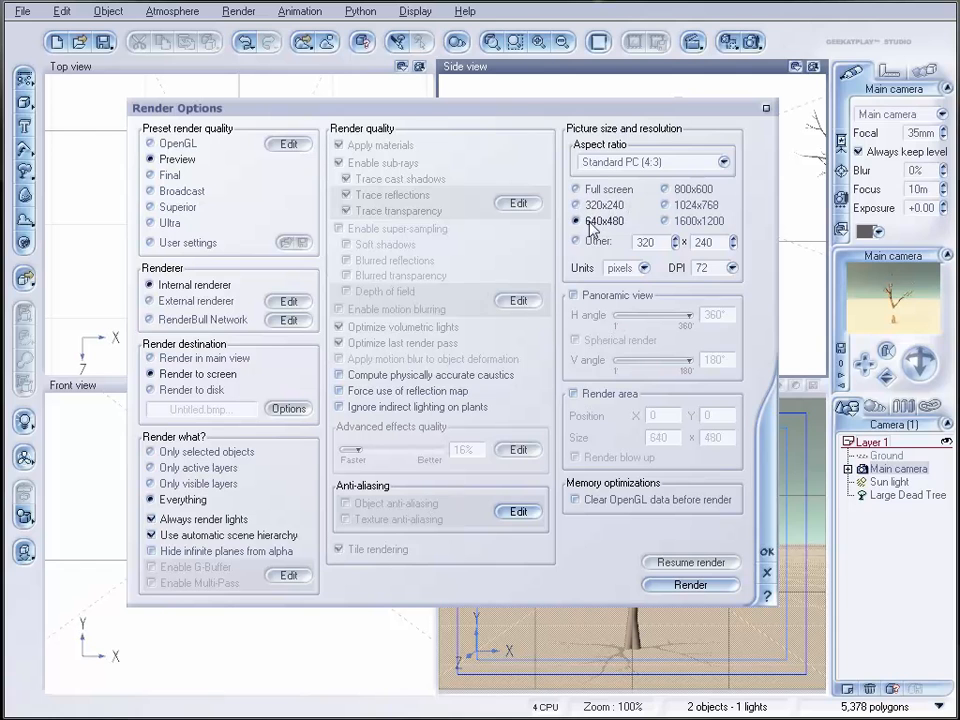
{"action": "left_click", "coordinate": [765, 553]}
{"action": "left_click", "coordinate": [753, 42]}
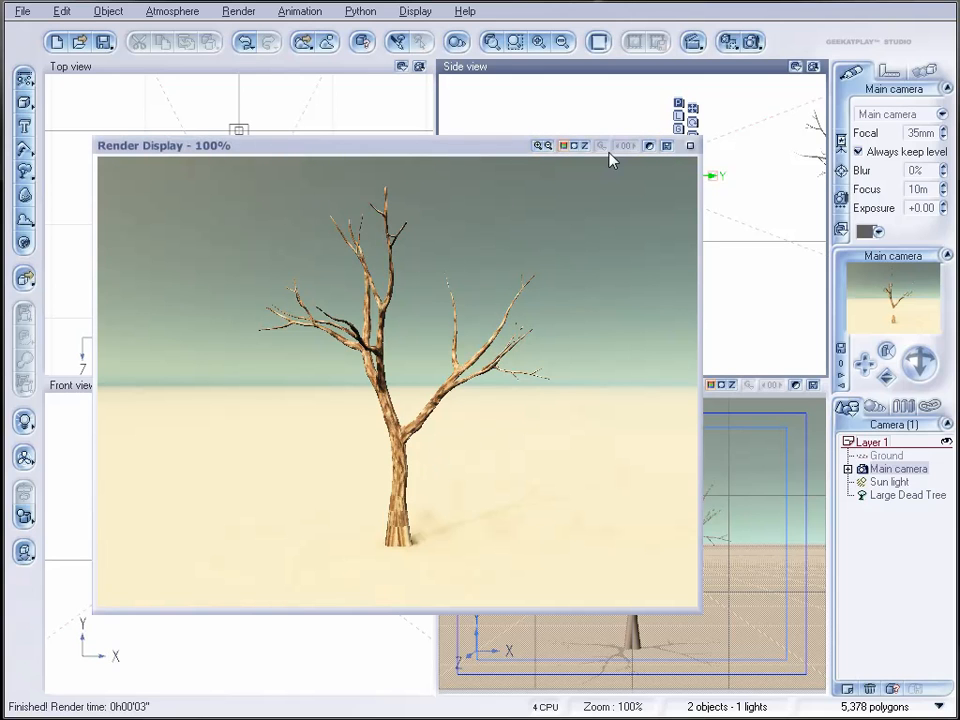
{"action": "left_click", "coordinate": [690, 146]}
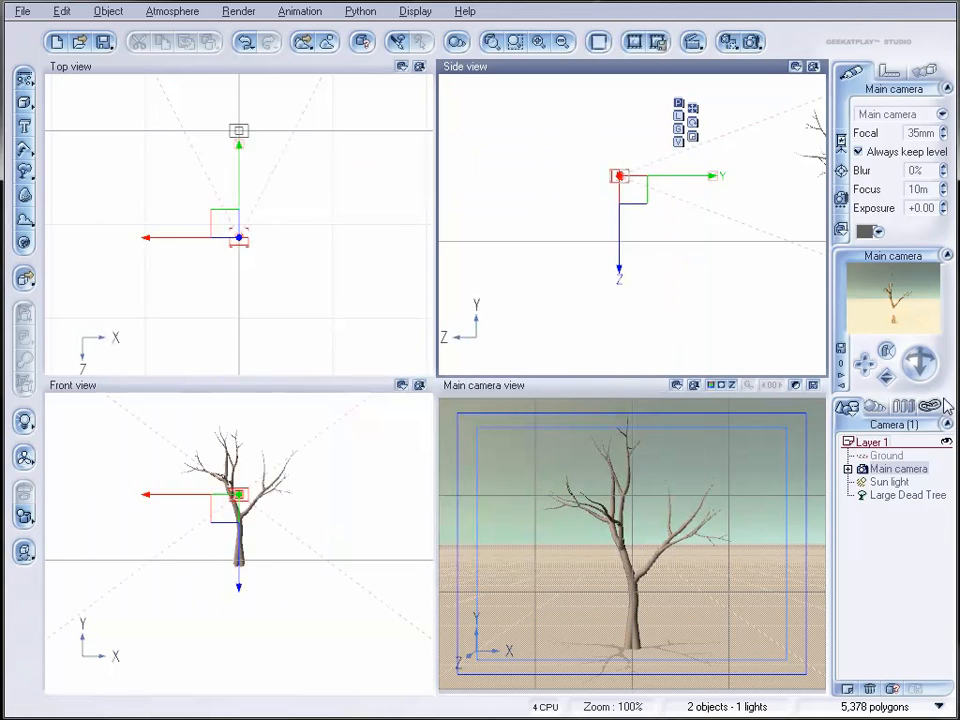
Step: Open the Large Dead Tree's material for advanced editing and change its type to EcoSystem
{"action": "left_click", "coordinate": [905, 496]}
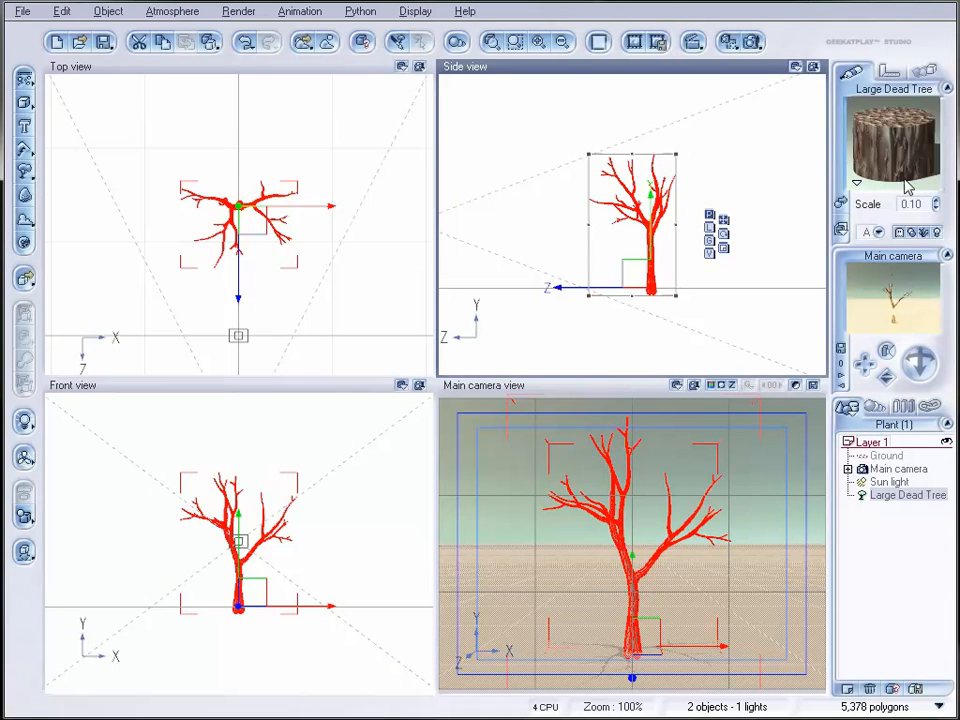
{"action": "double_click", "coordinate": [893, 143]}
{"action": "left_click_drag", "start_coordinate": [521, 68], "coordinate": [494, 93]}
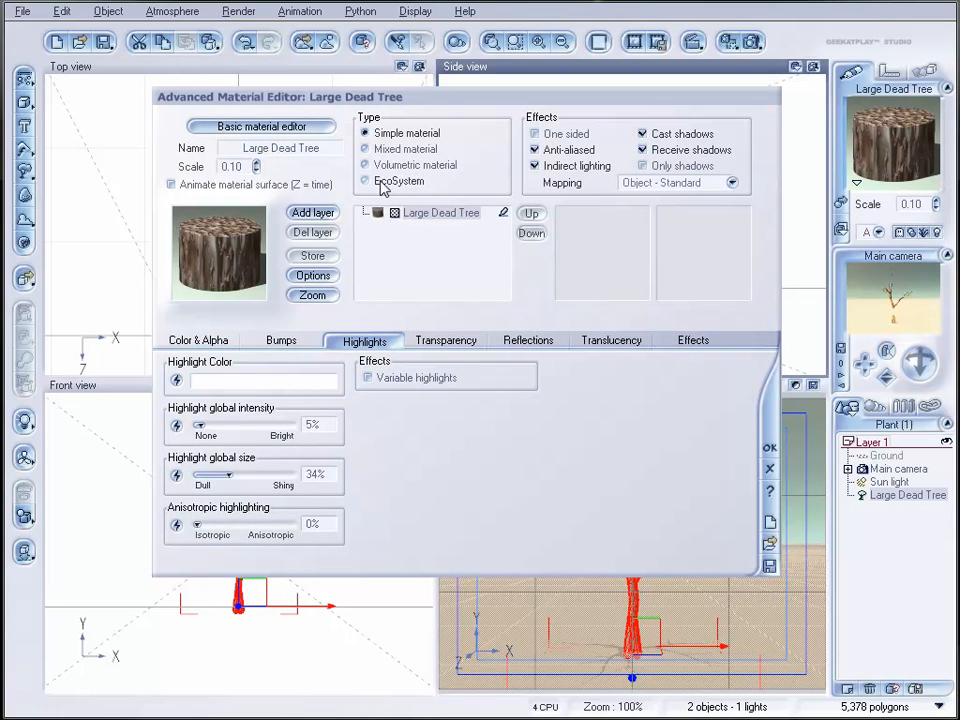
{"action": "left_click", "coordinate": [381, 183]}
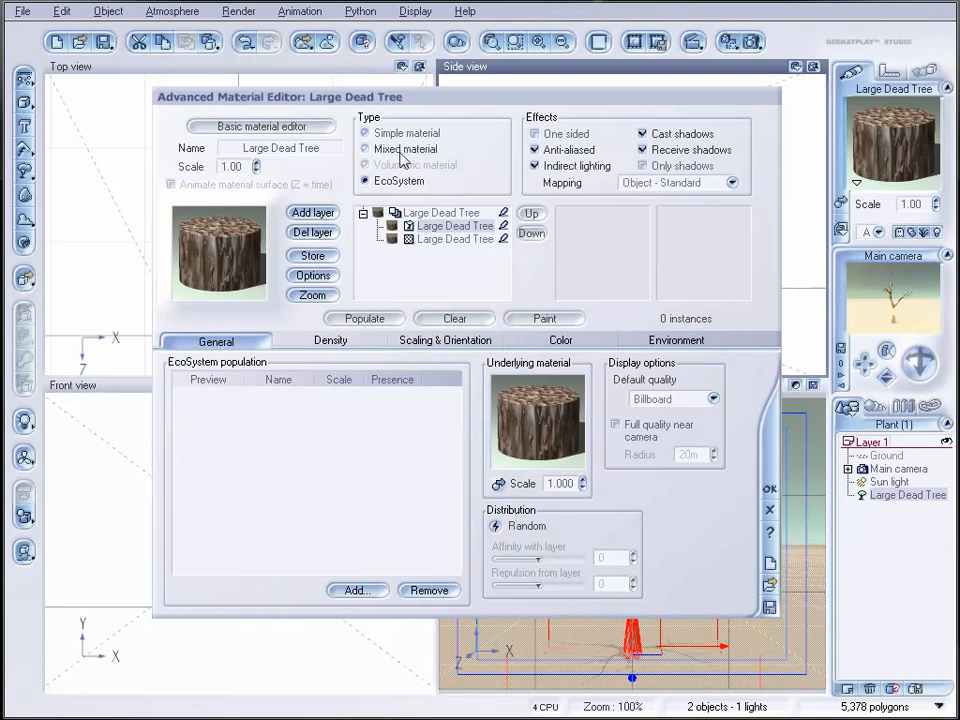
Step: Add the Dry Weeds plant from the Plants collection to the tree's EcoSystem population
{"action": "left_click", "coordinate": [352, 590]}
{"action": "left_click", "coordinate": [385, 617]}
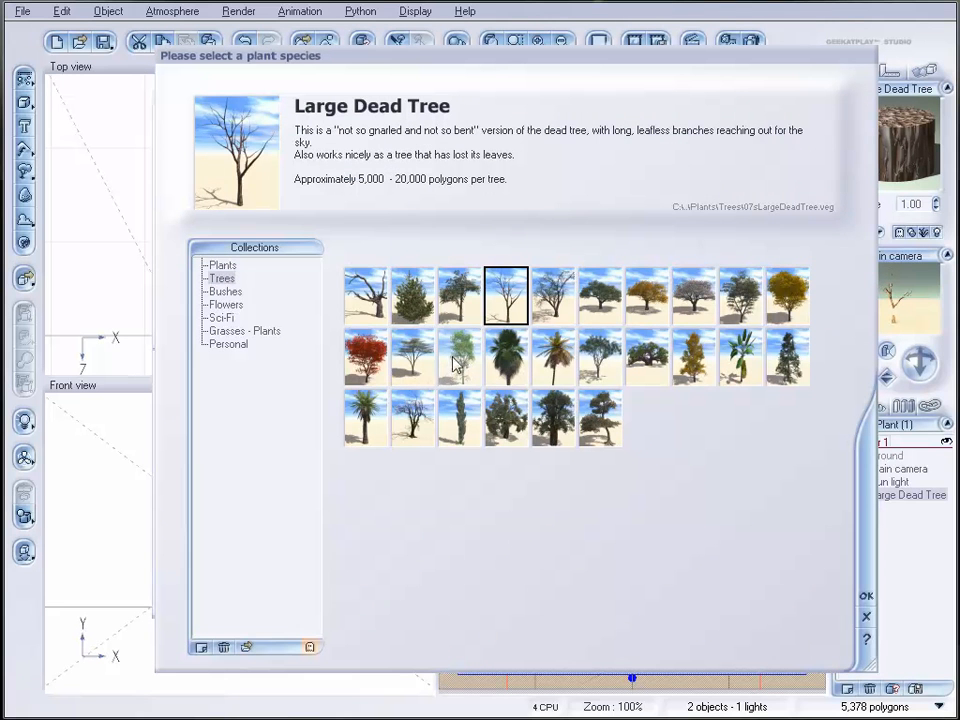
{"action": "left_click", "coordinate": [225, 266]}
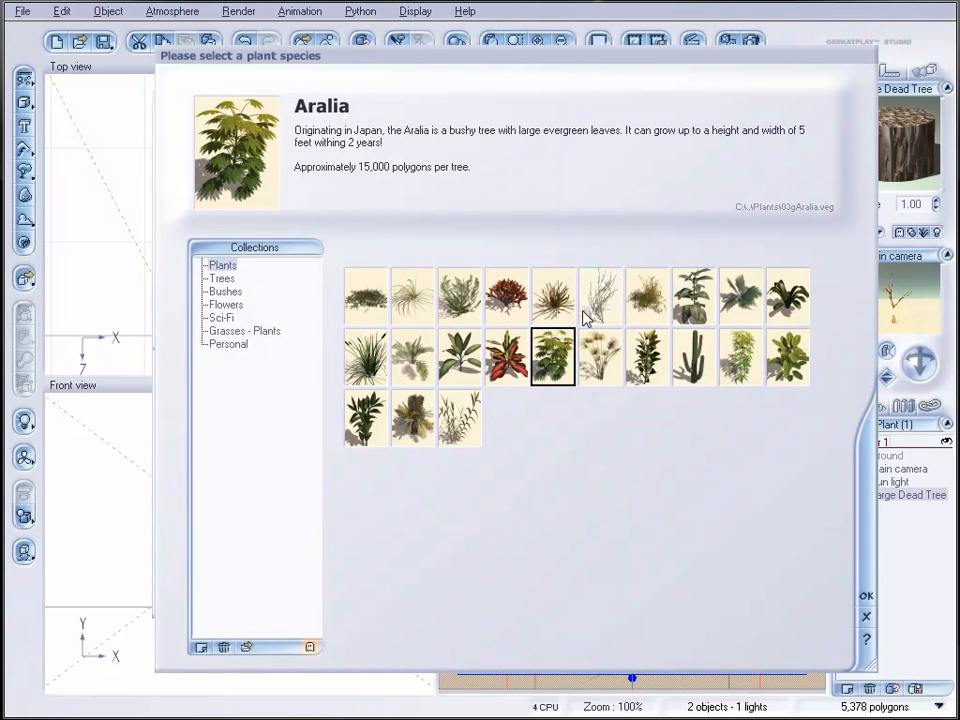
{"action": "left_click", "coordinate": [636, 300]}
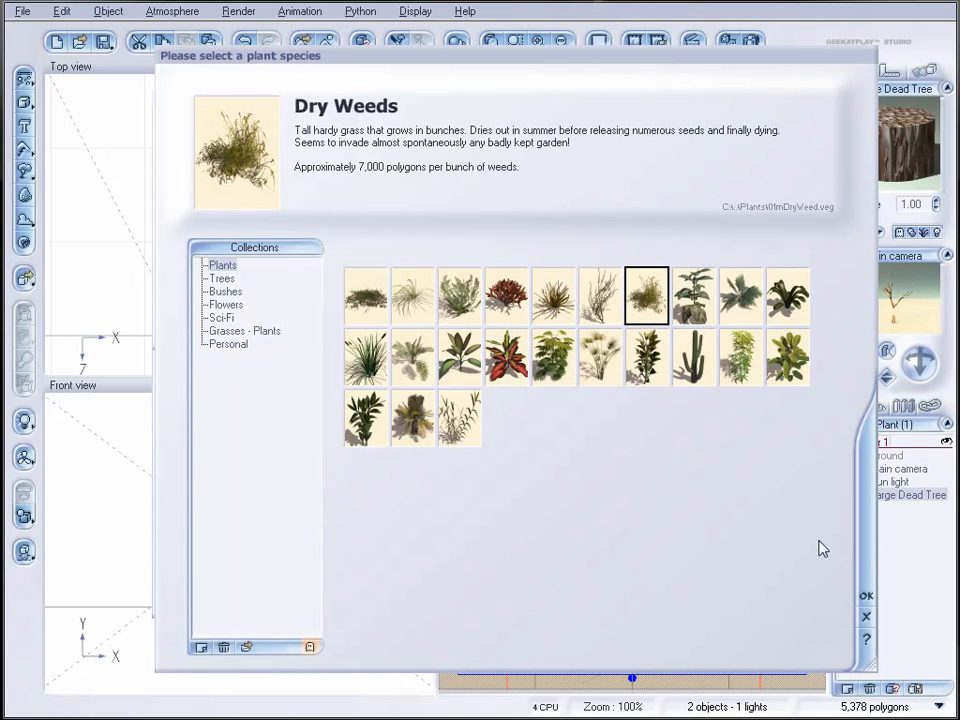
{"action": "left_click", "coordinate": [866, 598]}
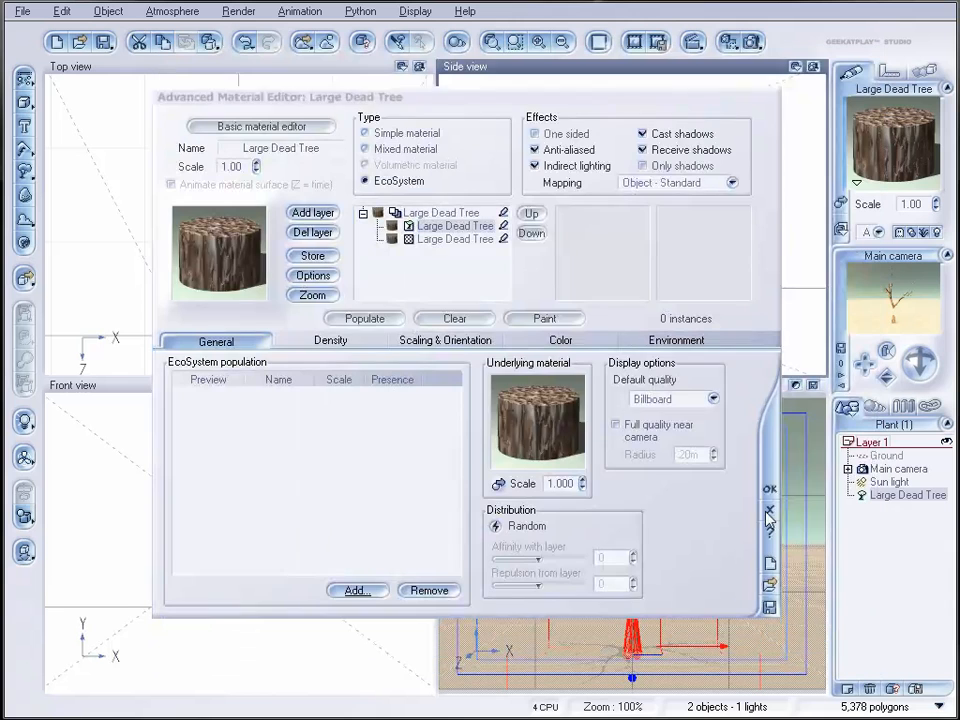
Step: Populate the tree with the weeds, using an overall density of 100%
{"action": "left_click", "coordinate": [349, 322]}
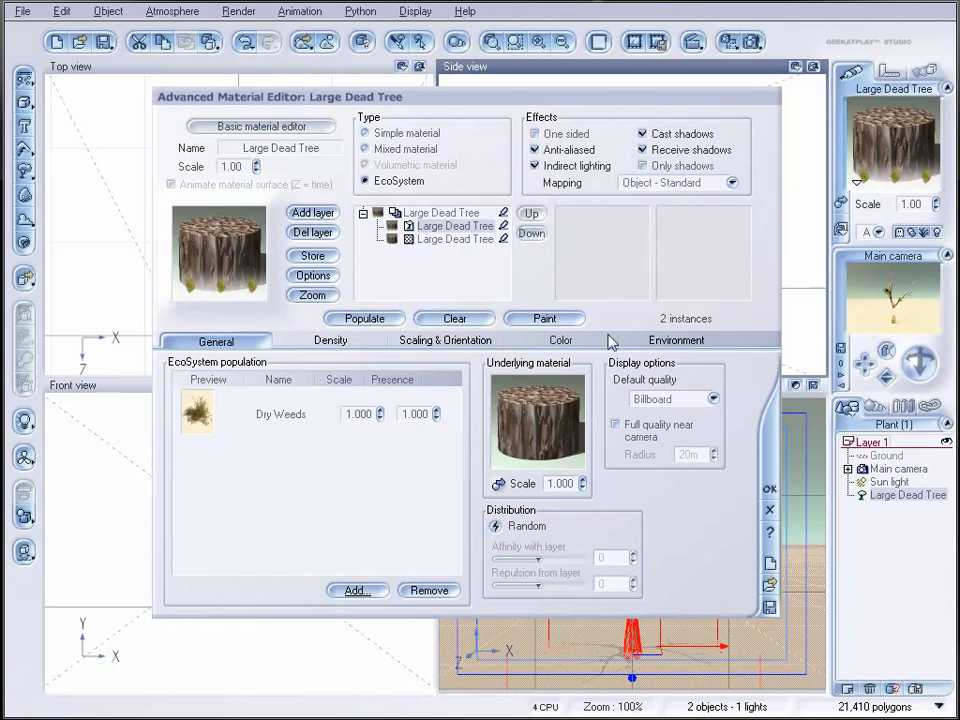
{"action": "left_click", "coordinate": [331, 340]}
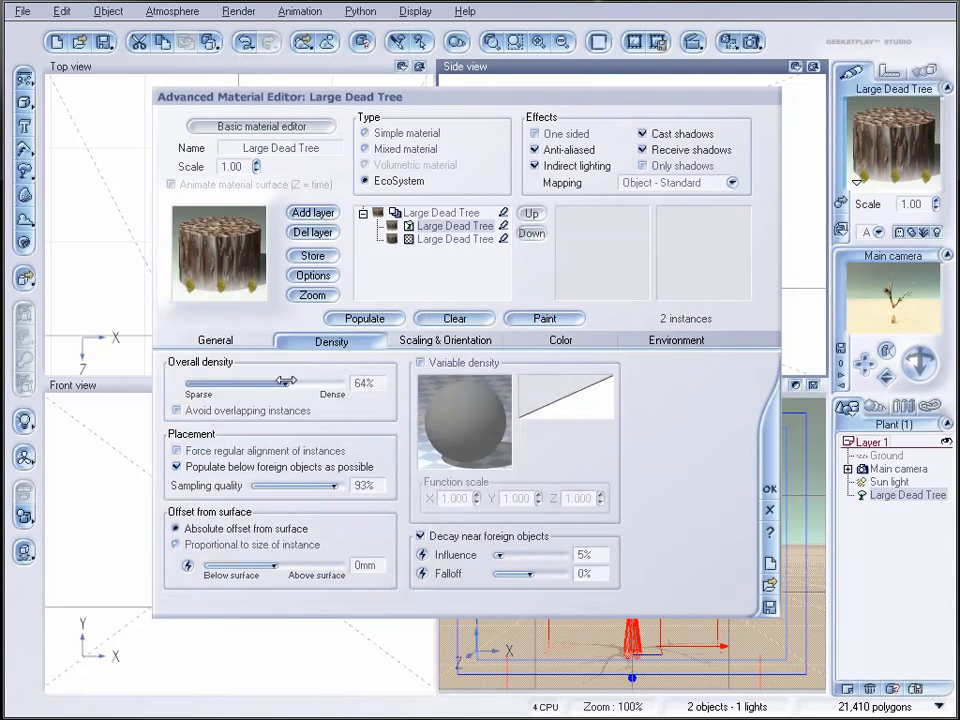
{"action": "left_click", "coordinate": [368, 320]}
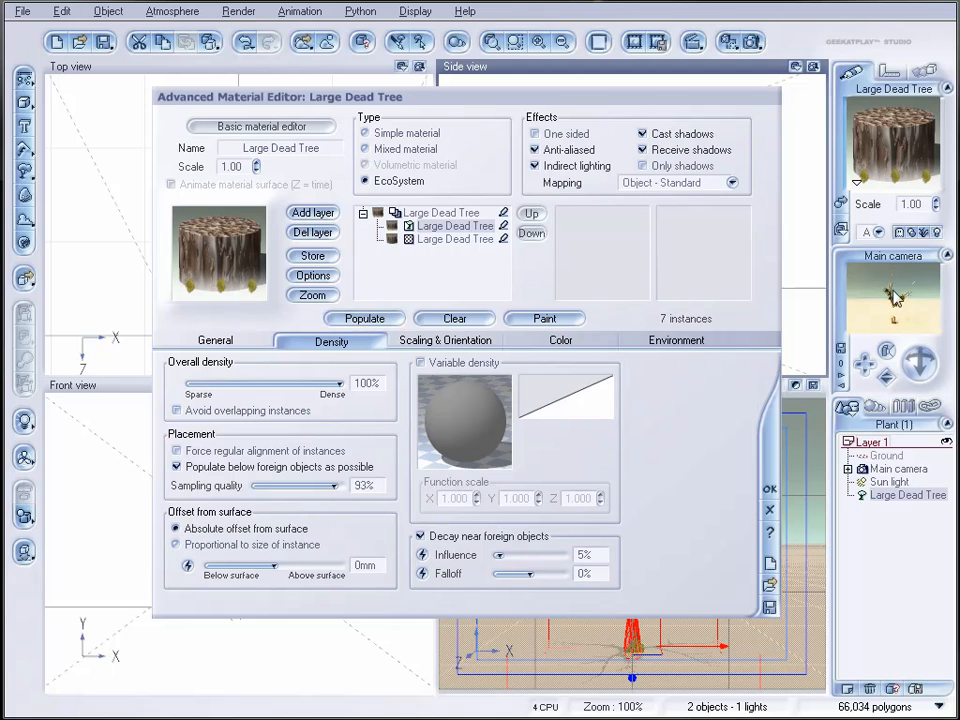
Step: Reduce the EcoSystem's overall scaling to 0.307 and repopulate the tree
{"action": "left_click", "coordinate": [420, 341]}
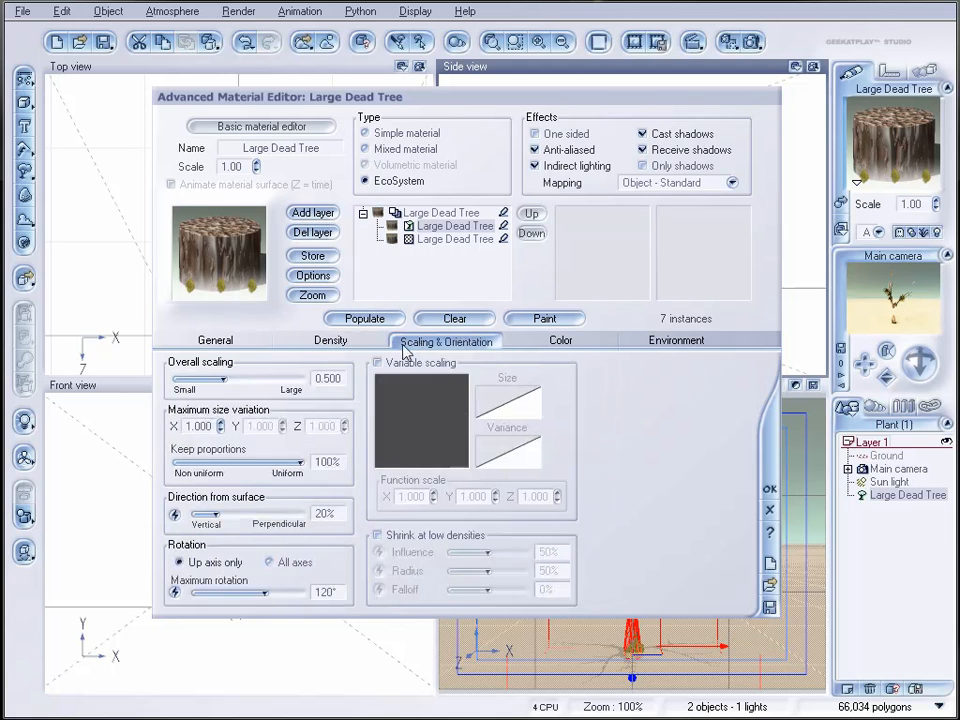
{"action": "left_click_drag", "start_coordinate": [229, 379], "coordinate": [215, 379]}
{"action": "left_click", "coordinate": [364, 318]}
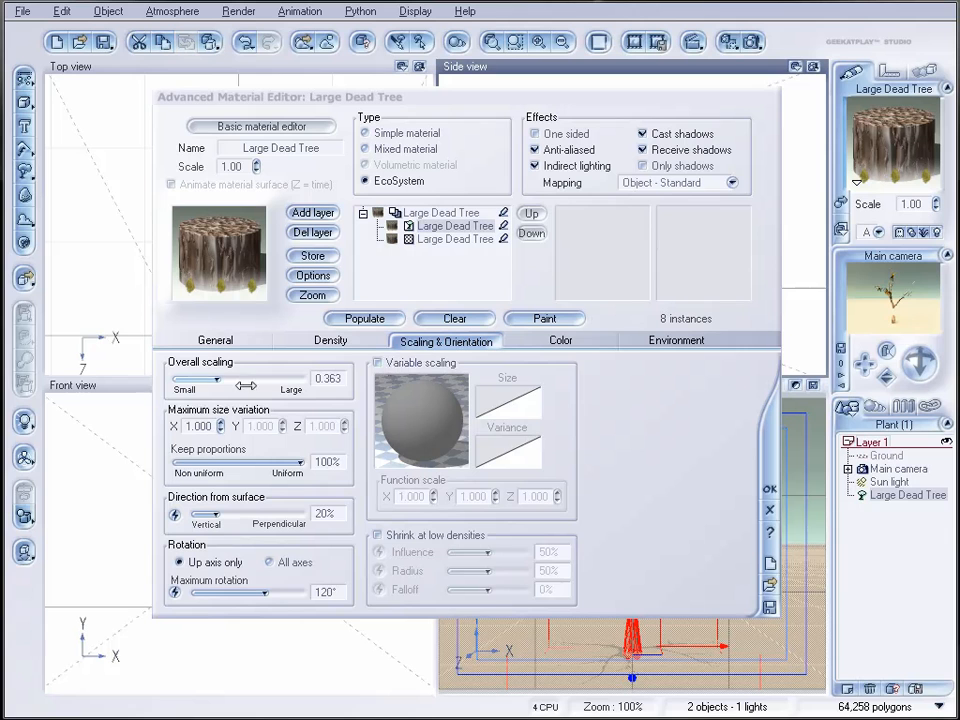
{"action": "left_click", "coordinate": [366, 318]}
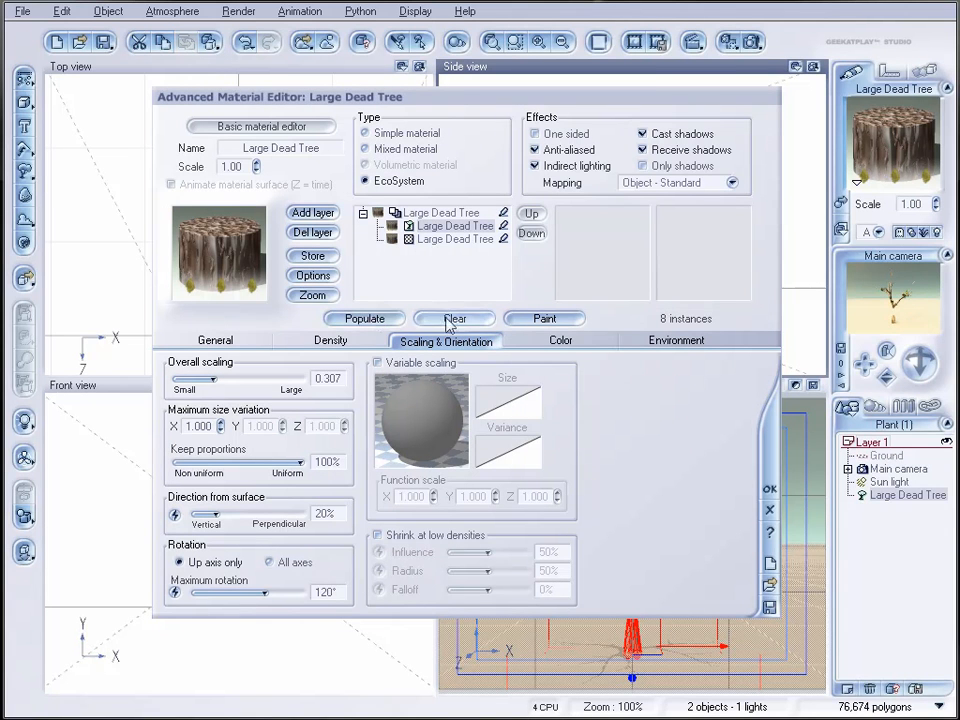
Step: Render the tree with its weeds and accept the EcoSystem material
{"action": "left_click", "coordinate": [753, 42]}
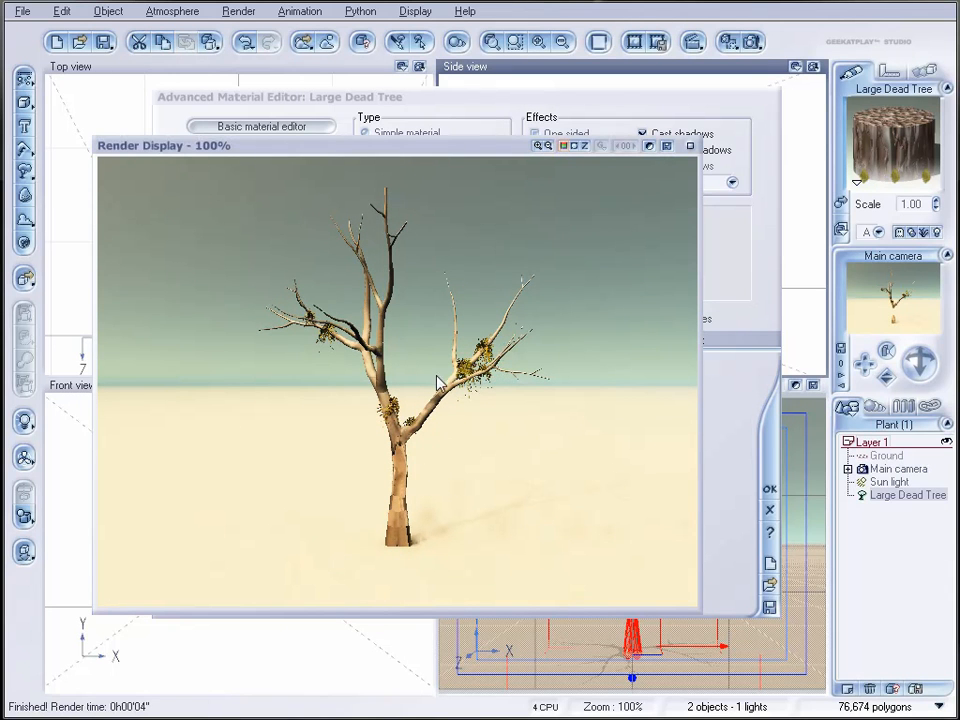
{"action": "left_click", "coordinate": [690, 146]}
{"action": "left_click", "coordinate": [770, 488]}
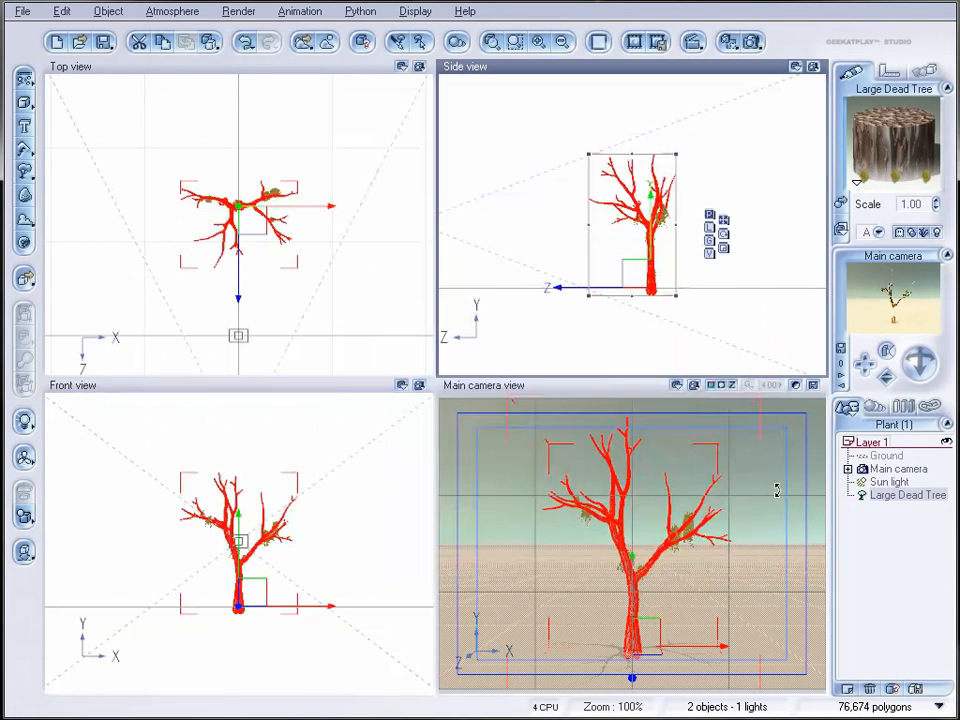
Step: Edit the Large Dead Tree plant to give its trunk and branches a Droop of +24
{"action": "double_click", "coordinate": [643, 200]}
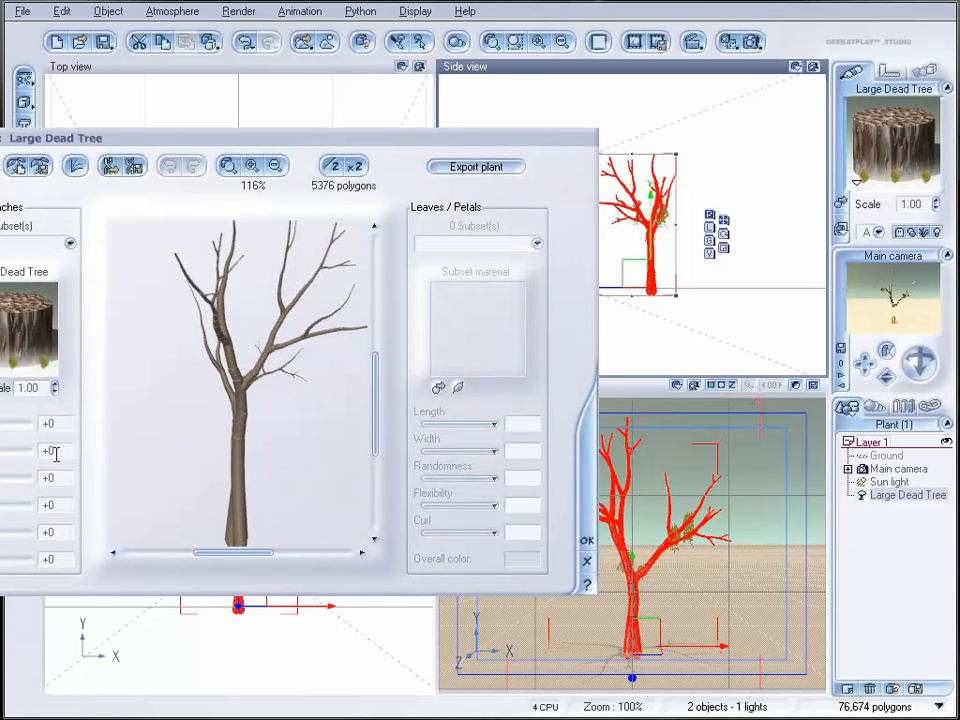
{"action": "left_click_drag", "start_coordinate": [126, 132], "coordinate": [279, 125]}
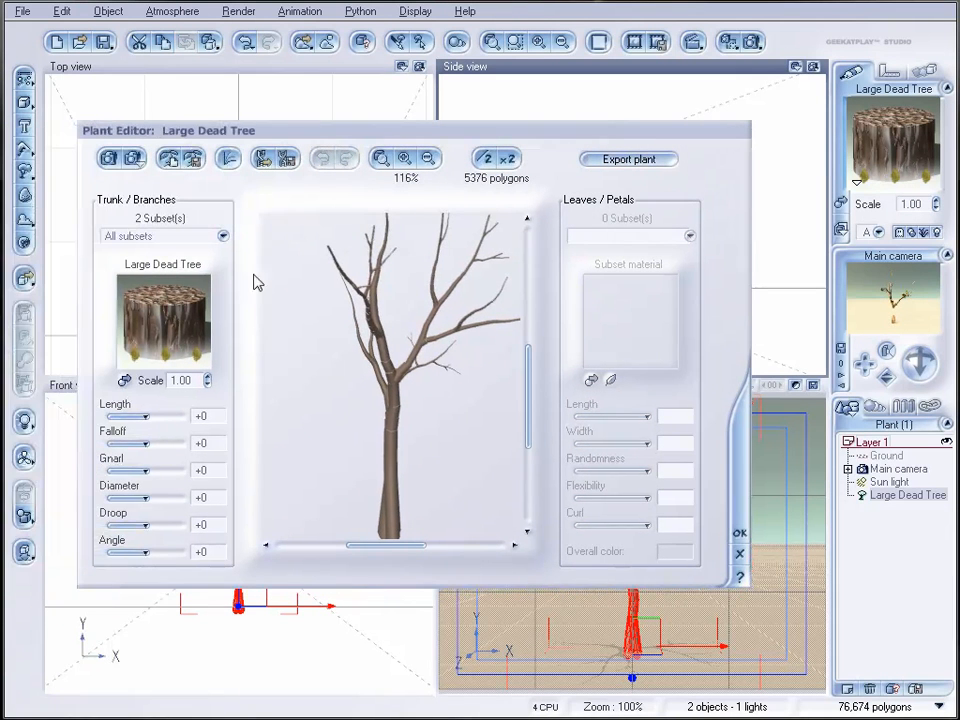
{"action": "left_click_drag", "start_coordinate": [146, 525], "coordinate": [154, 525]}
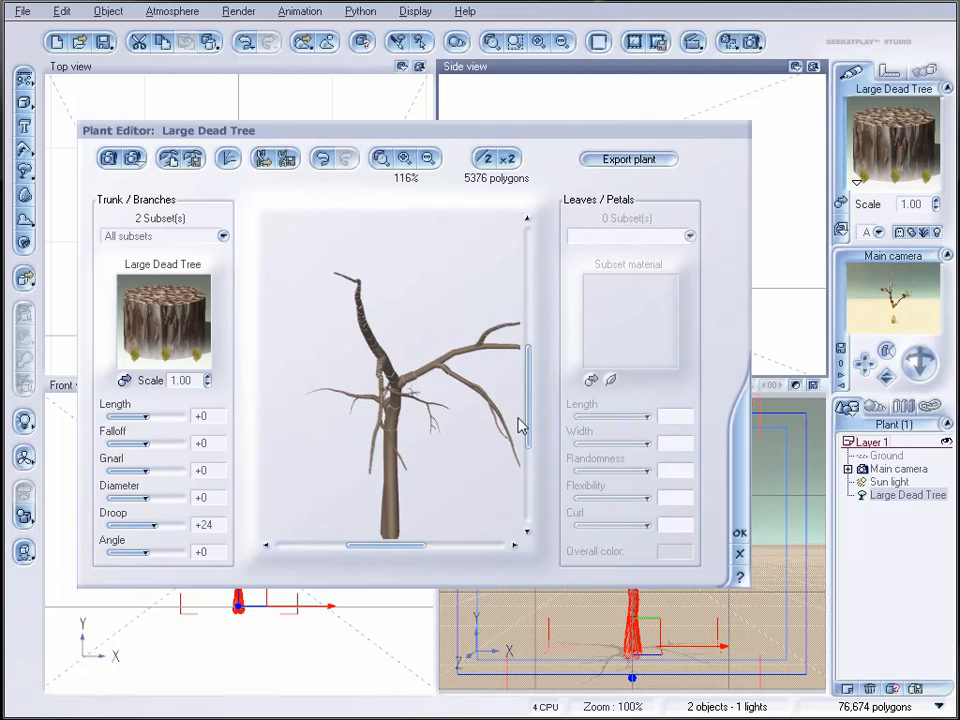
{"action": "left_click", "coordinate": [739, 532]}
Step: Repopulate the EcoSystem on the reshaped tree with Decay near foreign objects turned off
{"action": "double_click", "coordinate": [903, 148]}
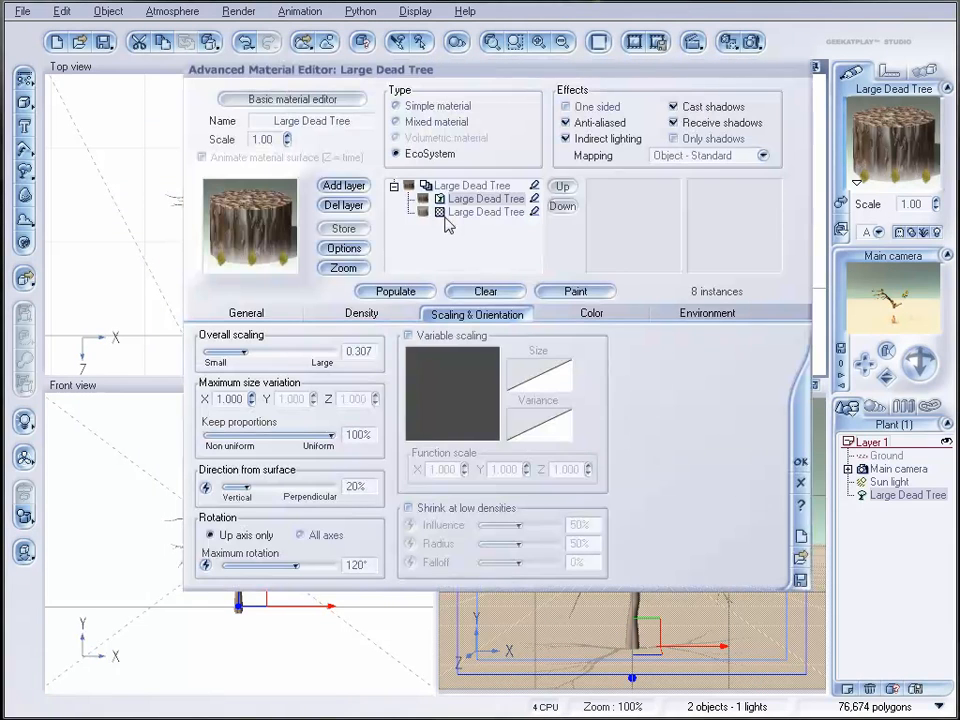
{"action": "left_click", "coordinate": [392, 291]}
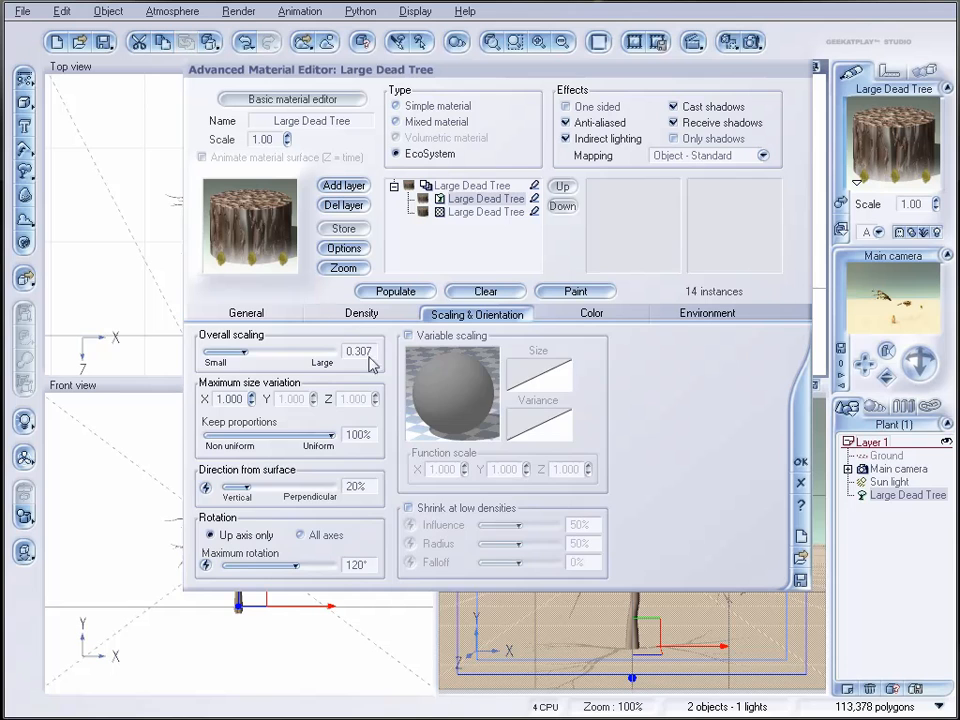
{"action": "left_click", "coordinate": [317, 314]}
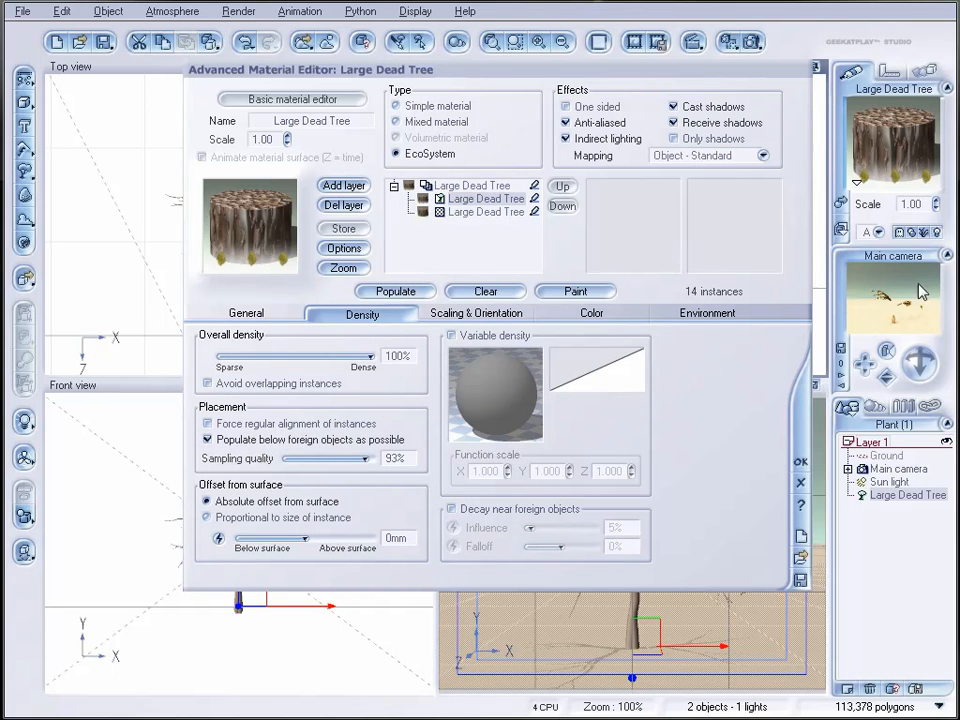
Step: Render the drooping tree to check how the weeds are distributed on its branches
{"action": "left_click", "coordinate": [754, 43]}
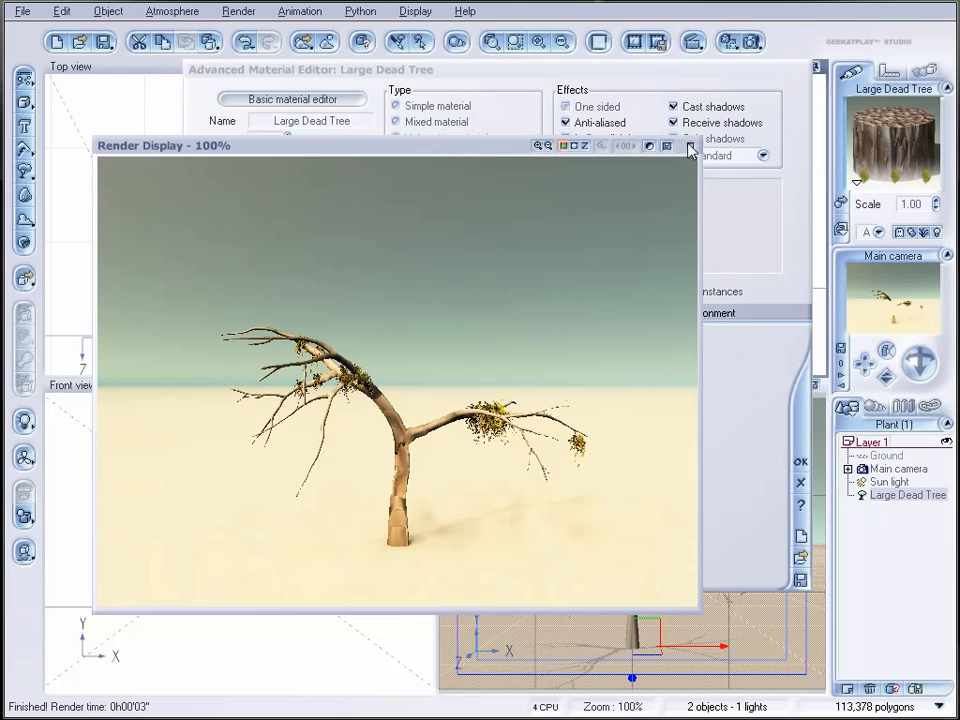
{"action": "left_click", "coordinate": [689, 147]}
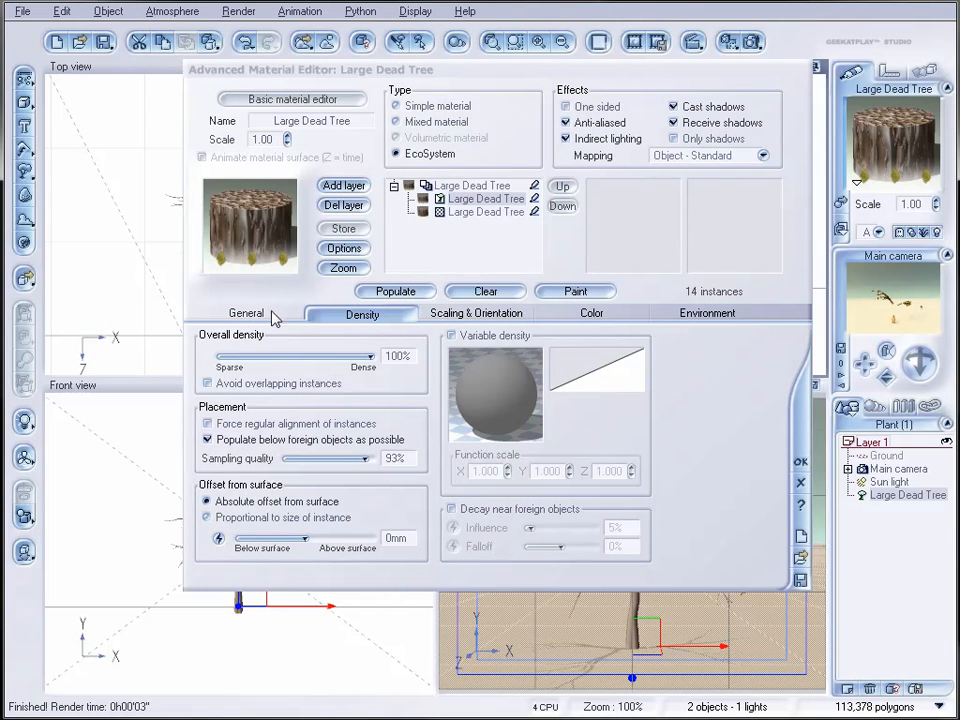
Step: Add a new layer with the Default rock material above the tree's simple bark layer
{"action": "left_click", "coordinate": [495, 211]}
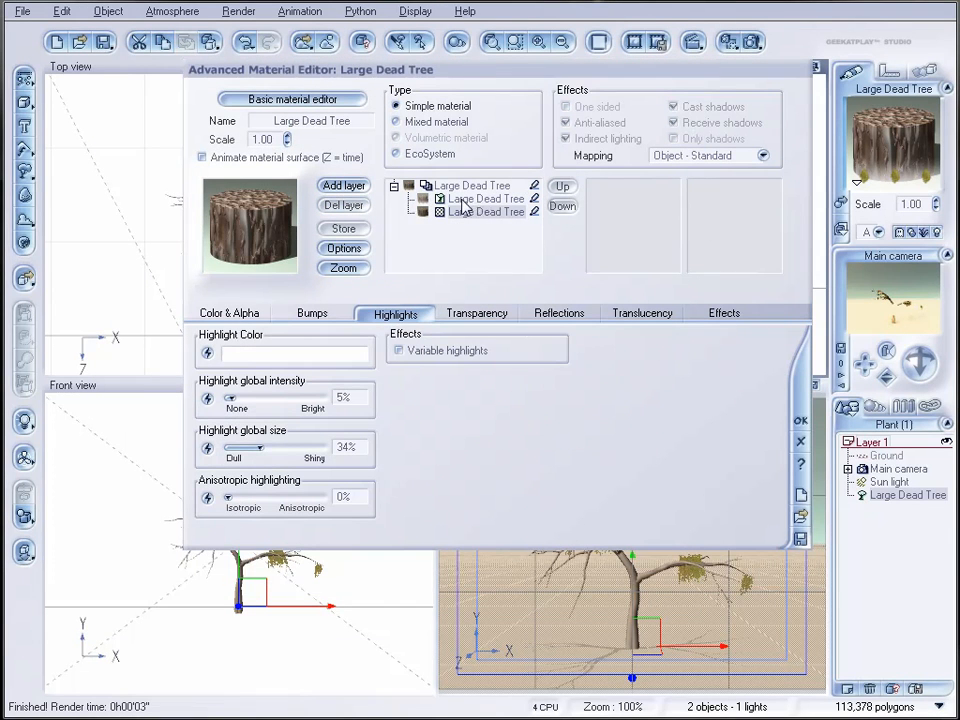
{"action": "left_click", "coordinate": [343, 185]}
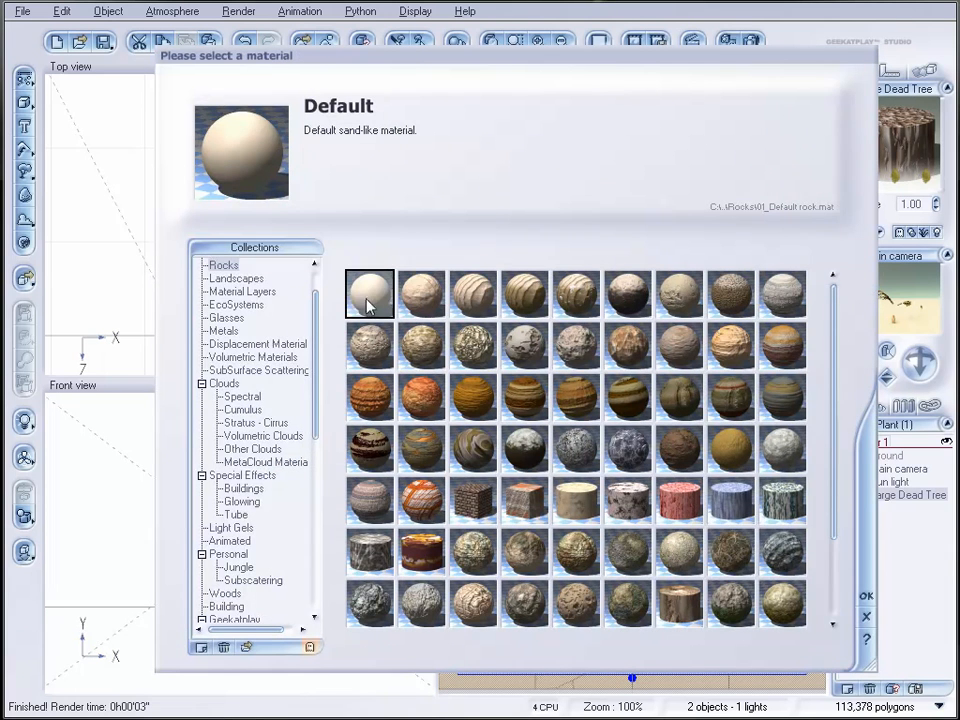
{"action": "left_click", "coordinate": [865, 598]}
Step: Assign the Gray shades color map from Rocks and Grass to the Default layer's color production
{"action": "left_click", "coordinate": [240, 315]}
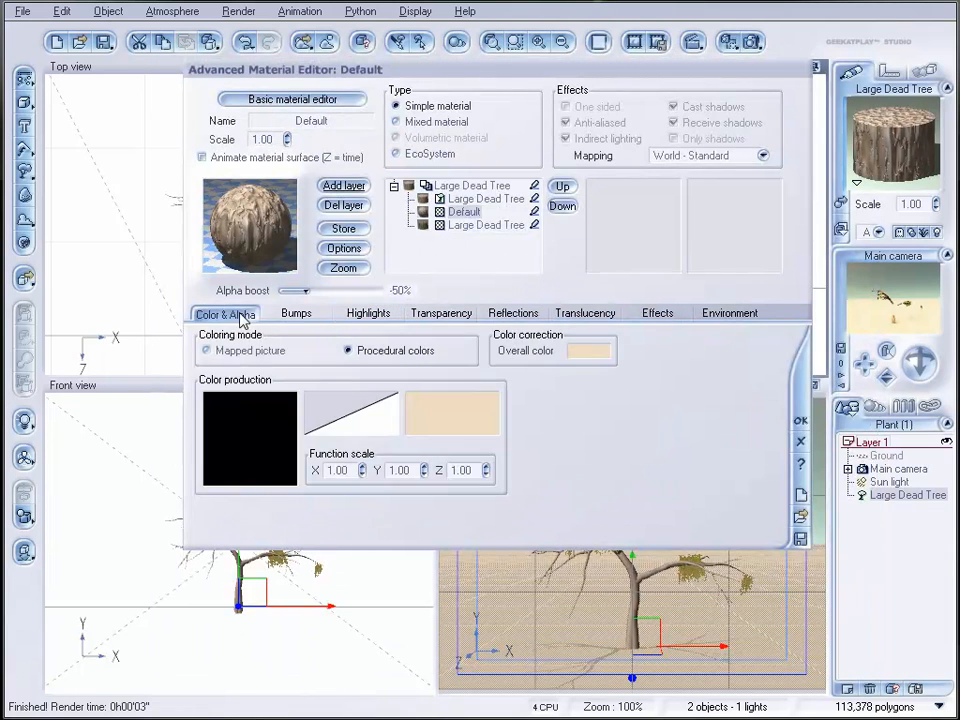
{"action": "left_click", "coordinate": [440, 415]}
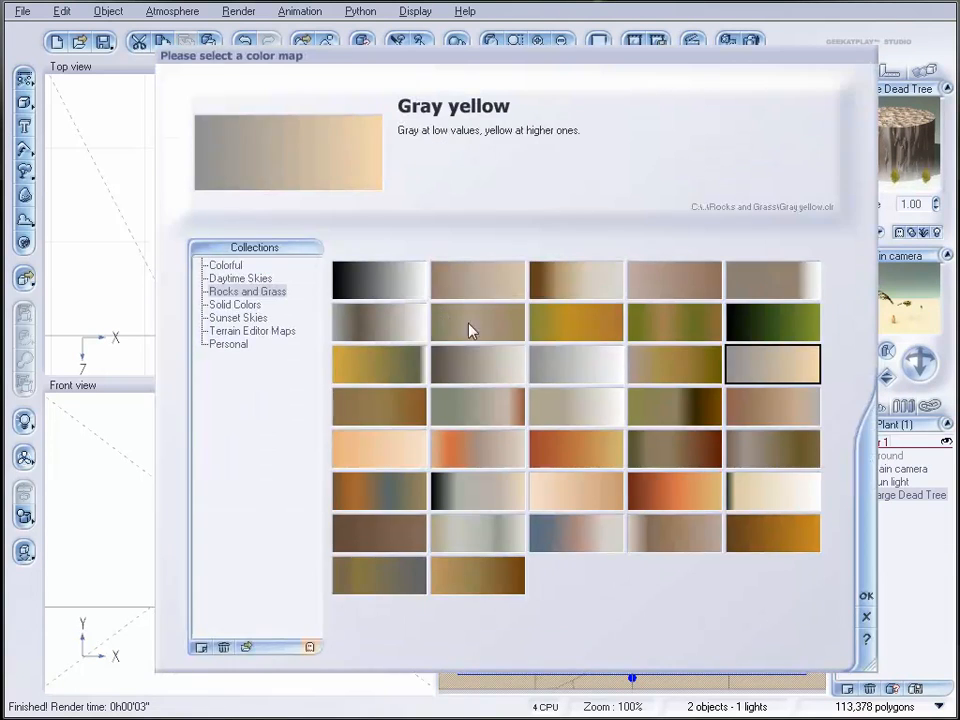
{"action": "left_click", "coordinate": [572, 378]}
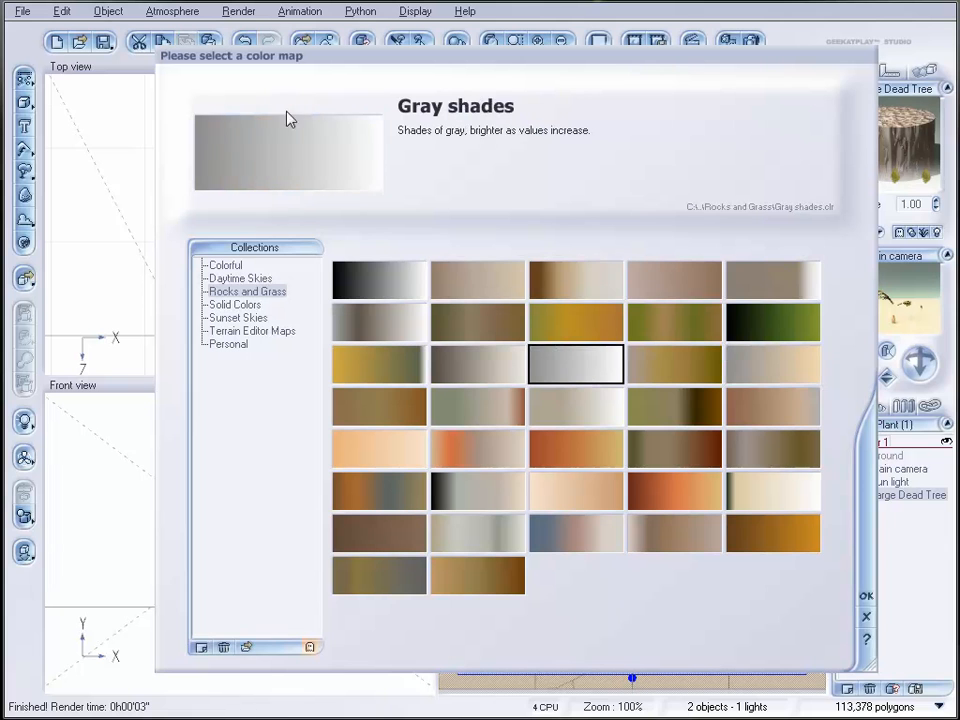
{"action": "left_click", "coordinate": [864, 594]}
Step: Edit the layer's color map so the keycolor at position -1.00 is gray-blue, fading to white
{"action": "right_click", "coordinate": [430, 406]}
{"action": "left_click", "coordinate": [455, 418]}
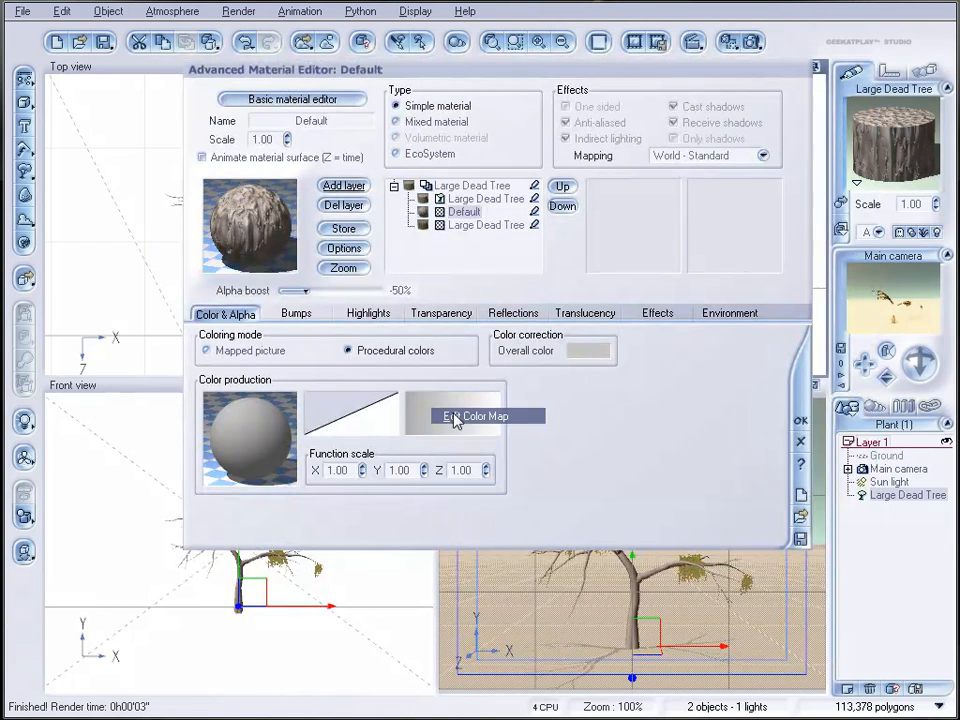
{"action": "left_click", "coordinate": [87, 157]}
{"action": "right_click", "coordinate": [297, 248]}
{"action": "left_click", "coordinate": [320, 252]}
{"action": "left_click_drag", "start_coordinate": [850, 610], "coordinate": [851, 632]}
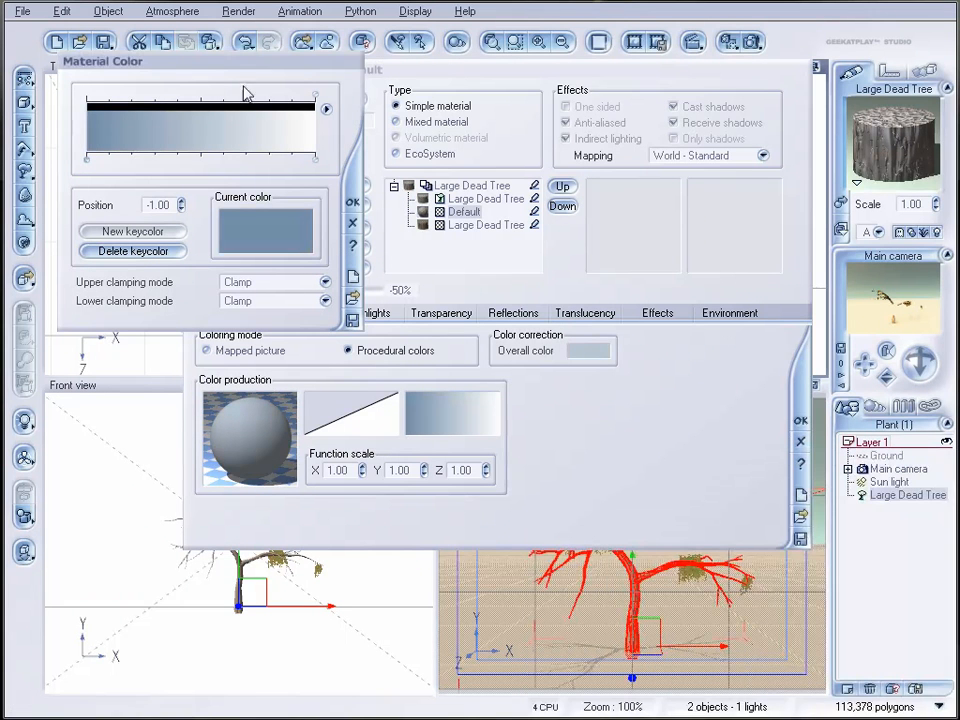
{"action": "left_click", "coordinate": [352, 201]}
Step: Replace the color function's constant with a Simple Fractal using Largest feature 1.49554, Roughness 0.947368 and Gain 2.33572
{"action": "right_click", "coordinate": [270, 408]}
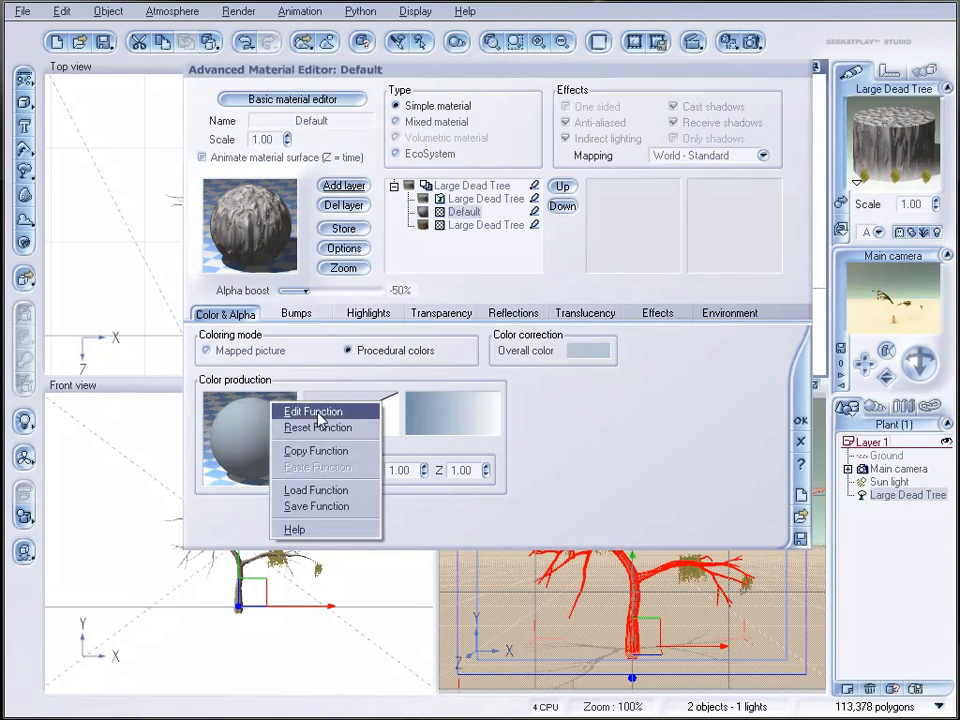
{"action": "left_click", "coordinate": [300, 411]}
{"action": "left_click_drag", "start_coordinate": [375, 63], "coordinate": [405, 58]}
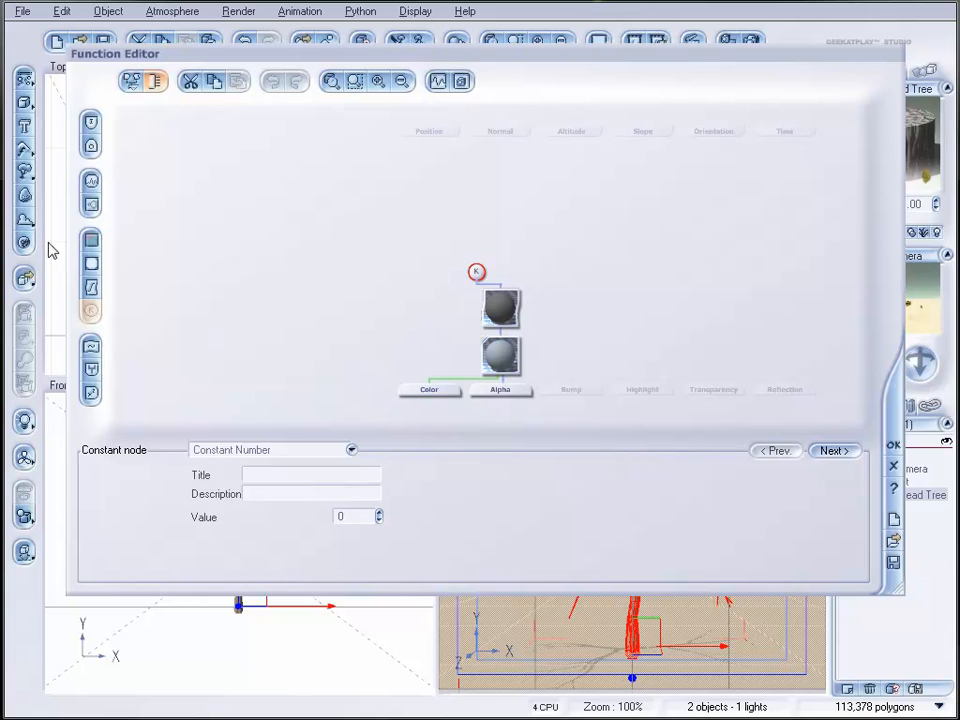
{"action": "left_click", "coordinate": [91, 204]}
{"action": "left_click", "coordinate": [478, 262]}
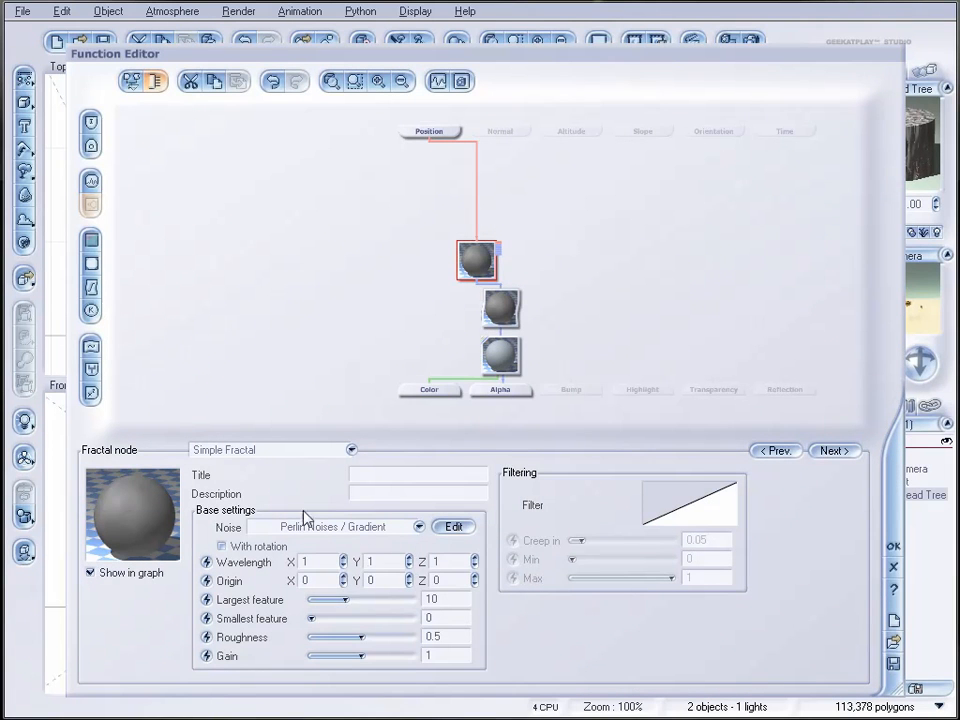
{"action": "left_click_drag", "start_coordinate": [345, 600], "coordinate": [317, 600]}
{"action": "left_click_drag", "start_coordinate": [362, 637], "coordinate": [401, 650]}
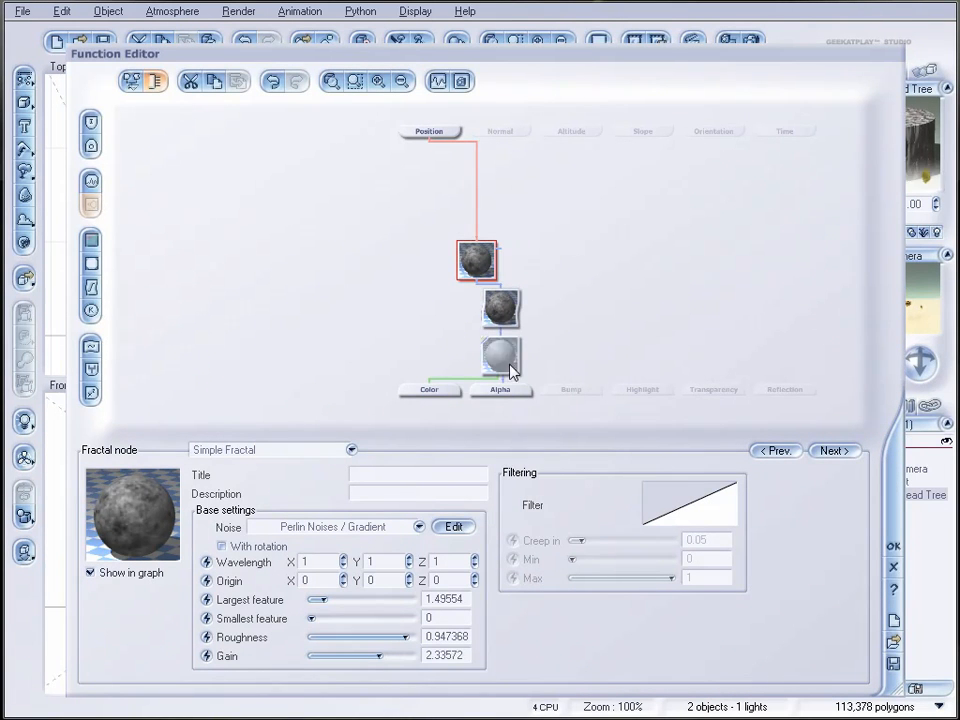
Step: Link the Bump output to the filter node in the color function graph and accept the function
{"action": "left_click", "coordinate": [508, 365]}
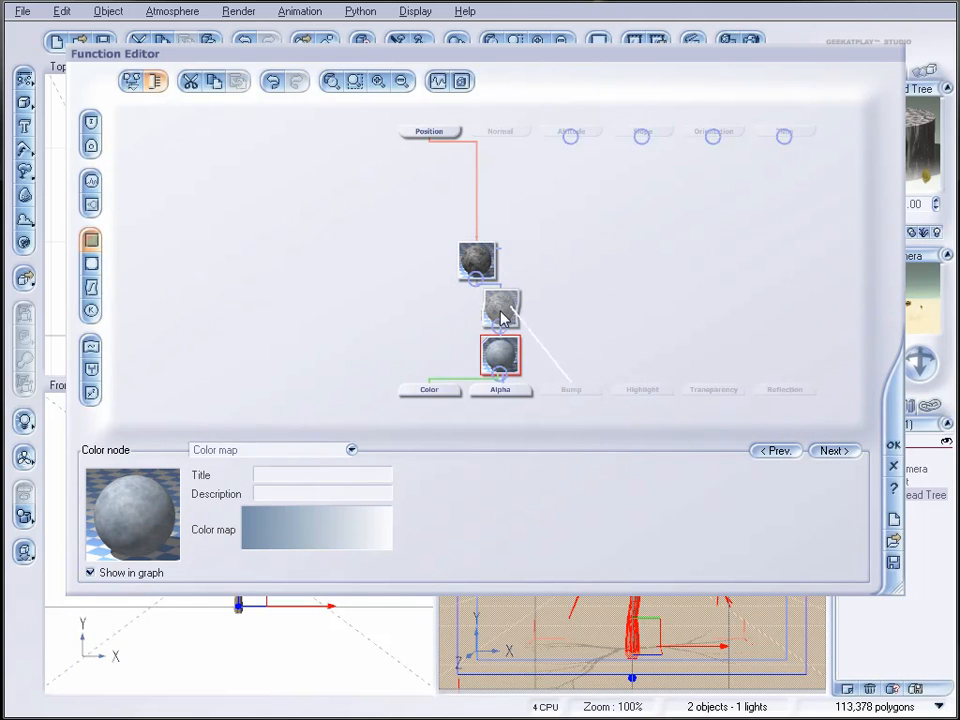
{"action": "left_click_drag", "start_coordinate": [570, 386], "coordinate": [498, 318]}
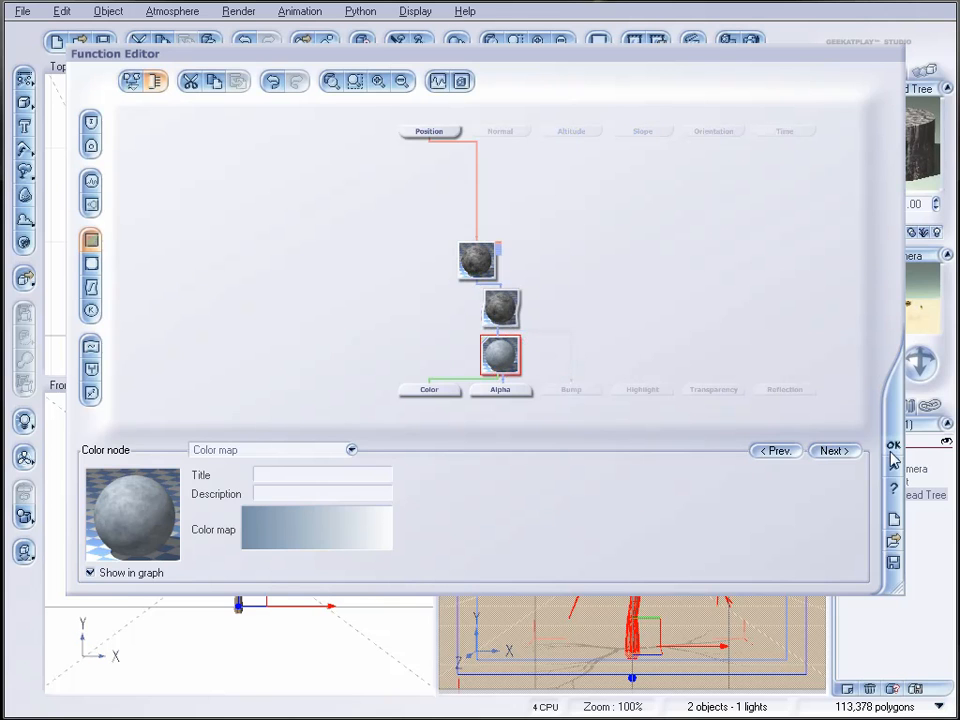
{"action": "left_click", "coordinate": [892, 448]}
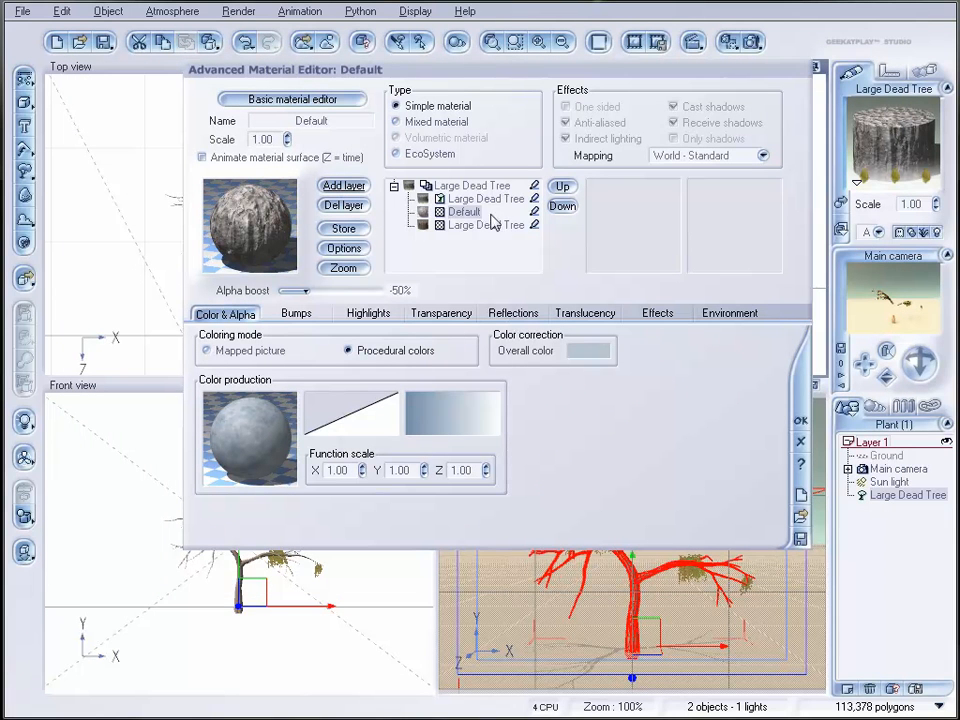
Step: Rename the Default layer as snow
{"action": "double_click", "coordinate": [331, 121]}
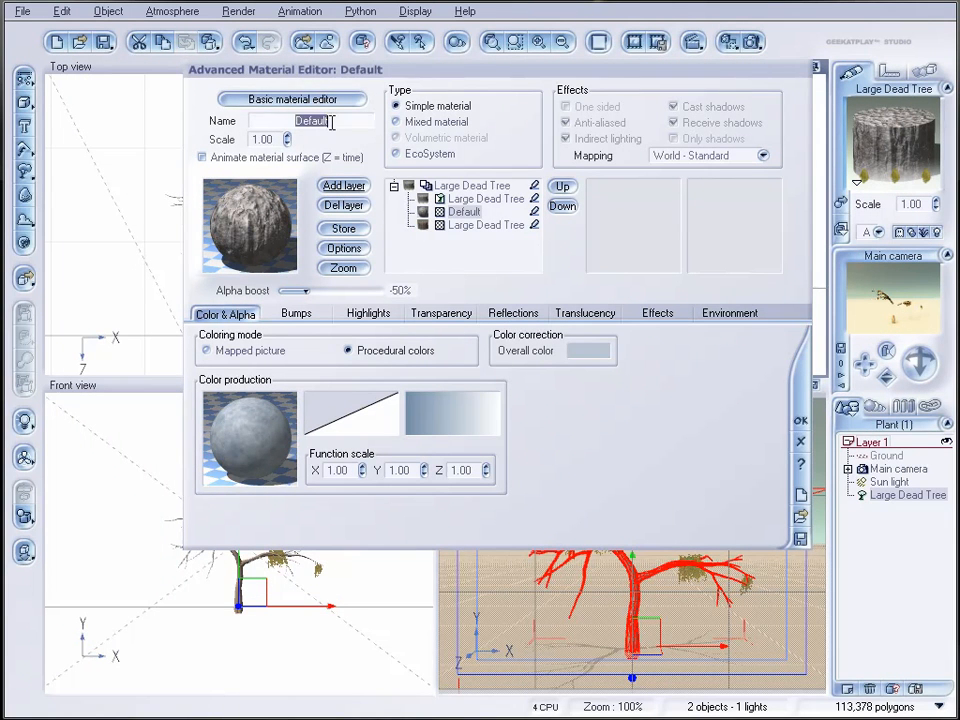
{"action": "type", "text": "snow"}
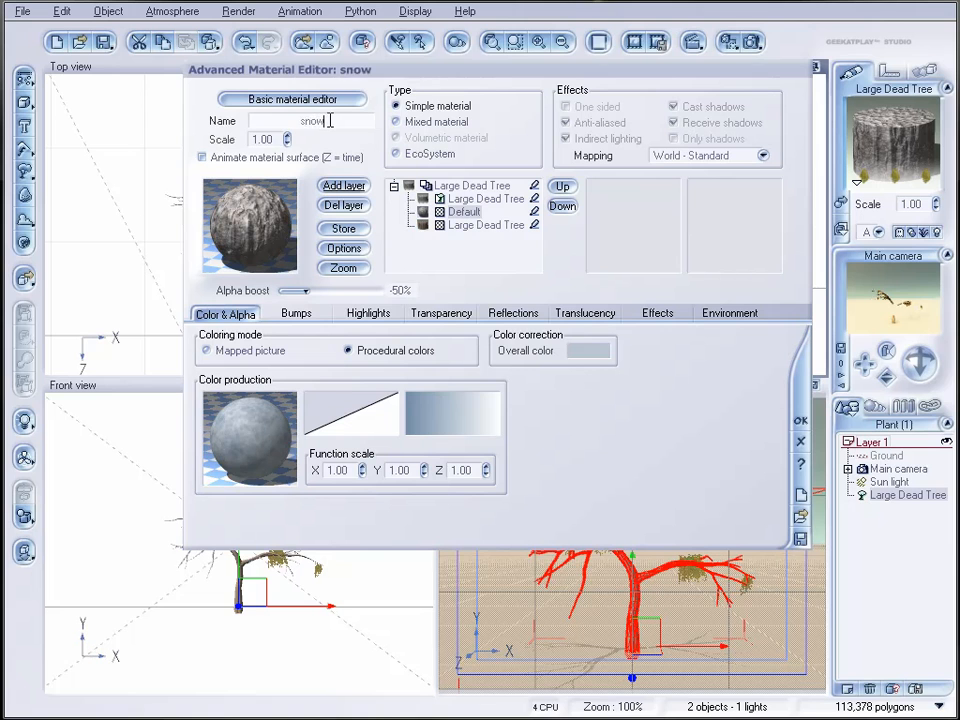
{"action": "key", "text": "Return"}
Step: Limit the snow layer to slopes 0.41 to 1.00 with -5% alpha boost, 6% steep and 11% flat fuzziness, and test-render it
{"action": "left_click", "coordinate": [731, 318]}
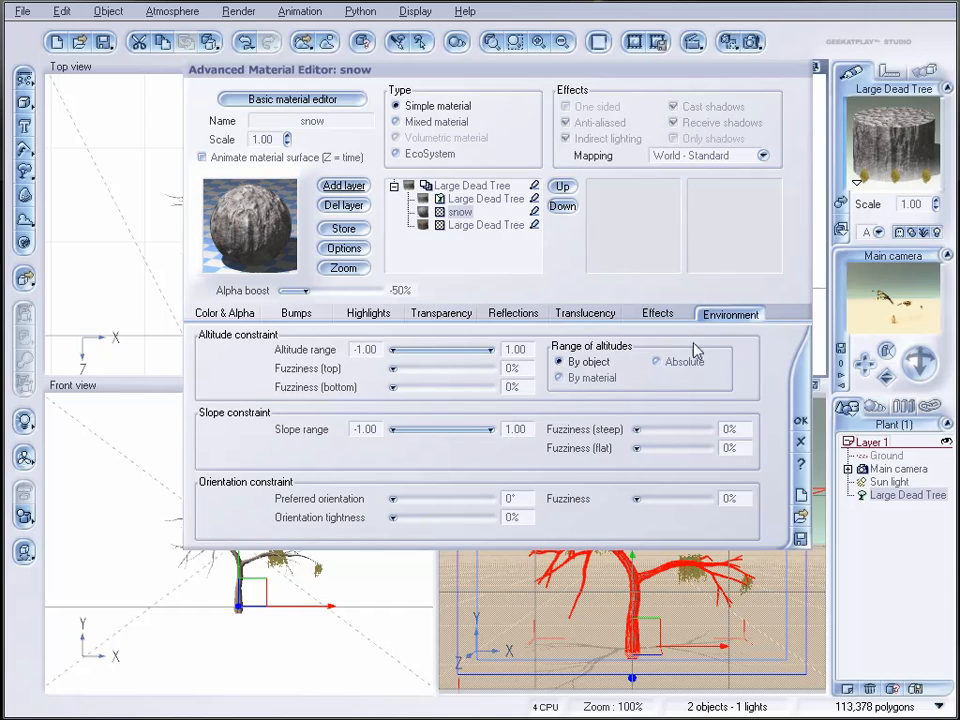
{"action": "left_click_drag", "start_coordinate": [396, 426], "coordinate": [466, 427]}
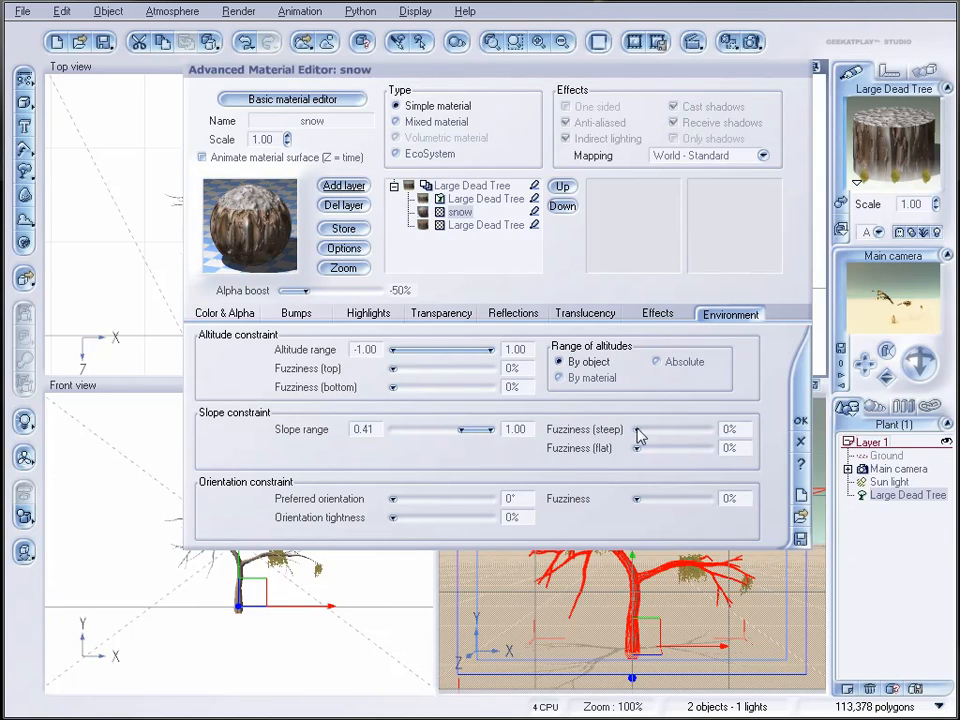
{"action": "left_click_drag", "start_coordinate": [308, 290], "coordinate": [338, 287]}
{"action": "left_click_drag", "start_coordinate": [639, 429], "coordinate": [660, 448]}
{"action": "left_click", "coordinate": [754, 42]}
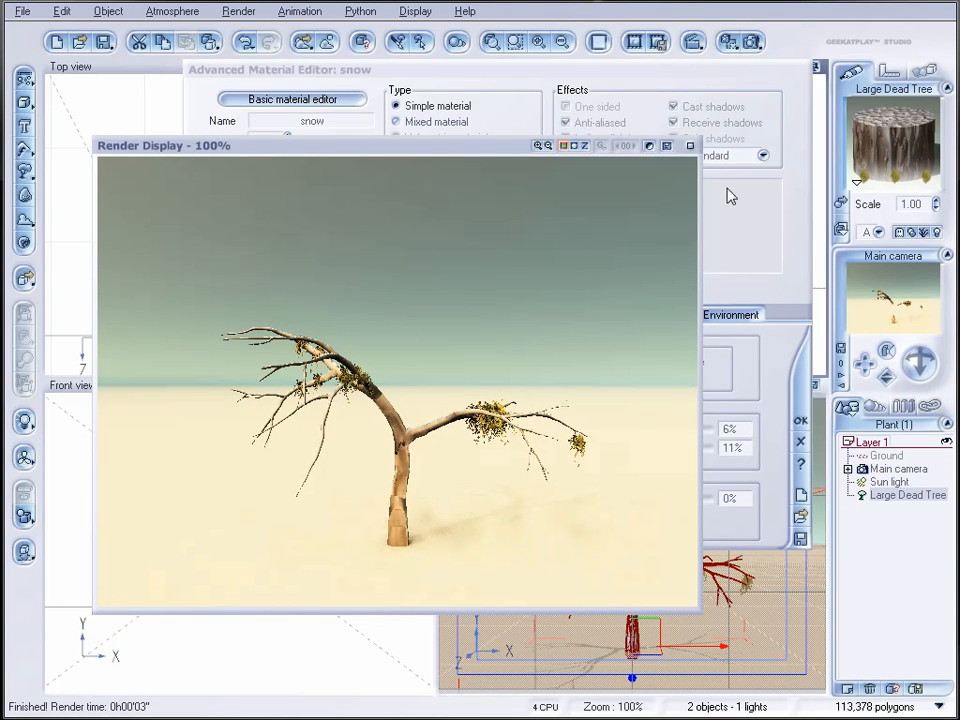
{"action": "left_click", "coordinate": [690, 147]}
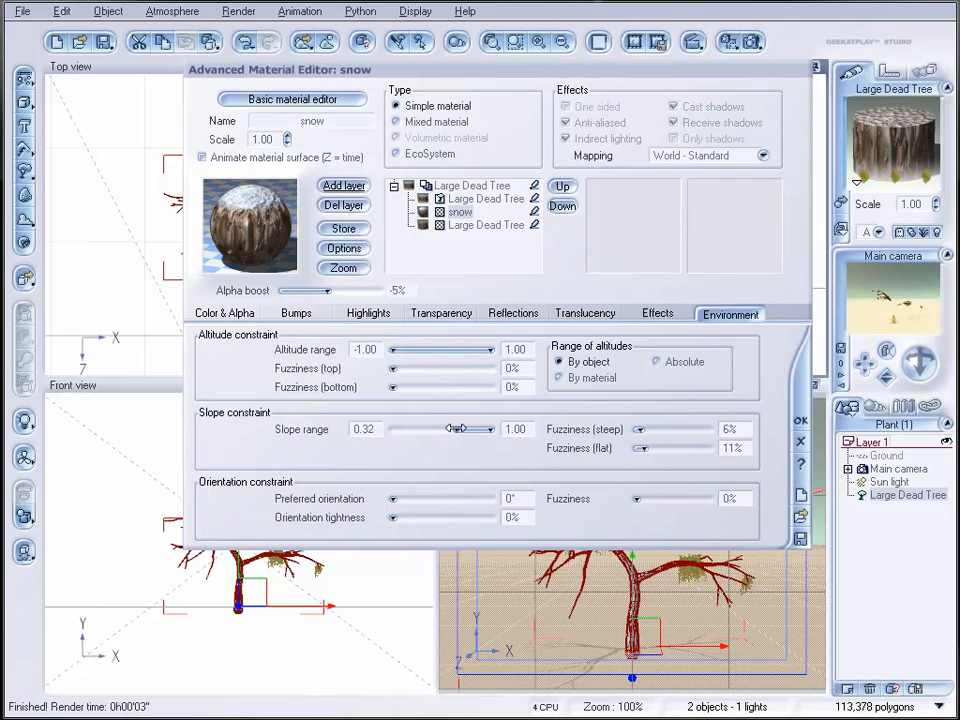
Step: Lower the snow layer's minimum slope to 0.23, render the tree again and accept the material
{"action": "left_click", "coordinate": [751, 42]}
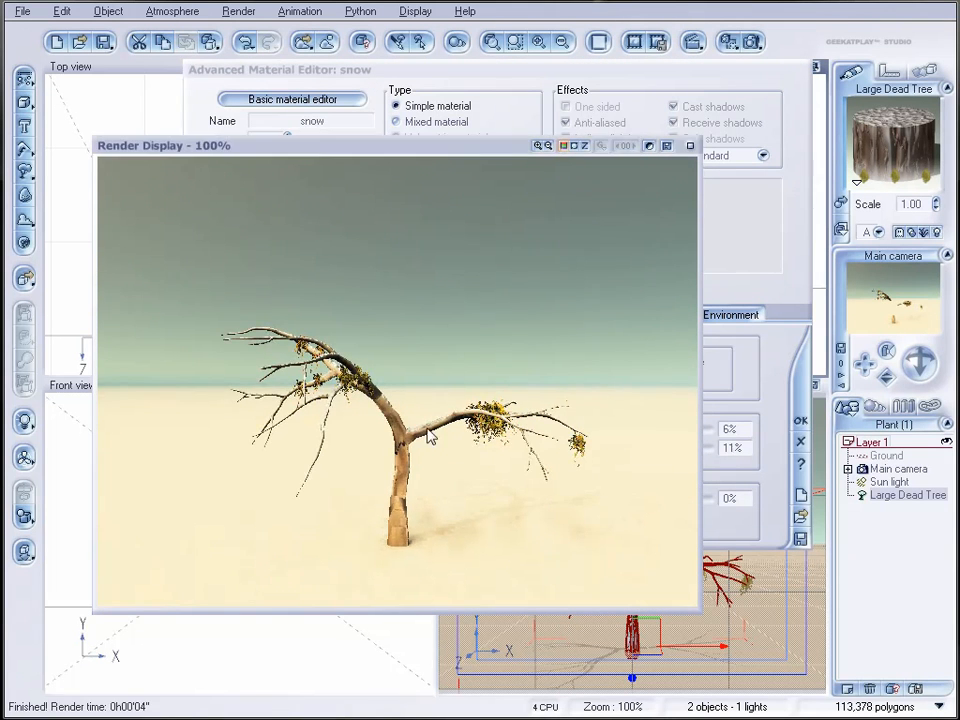
{"action": "left_click", "coordinate": [690, 145]}
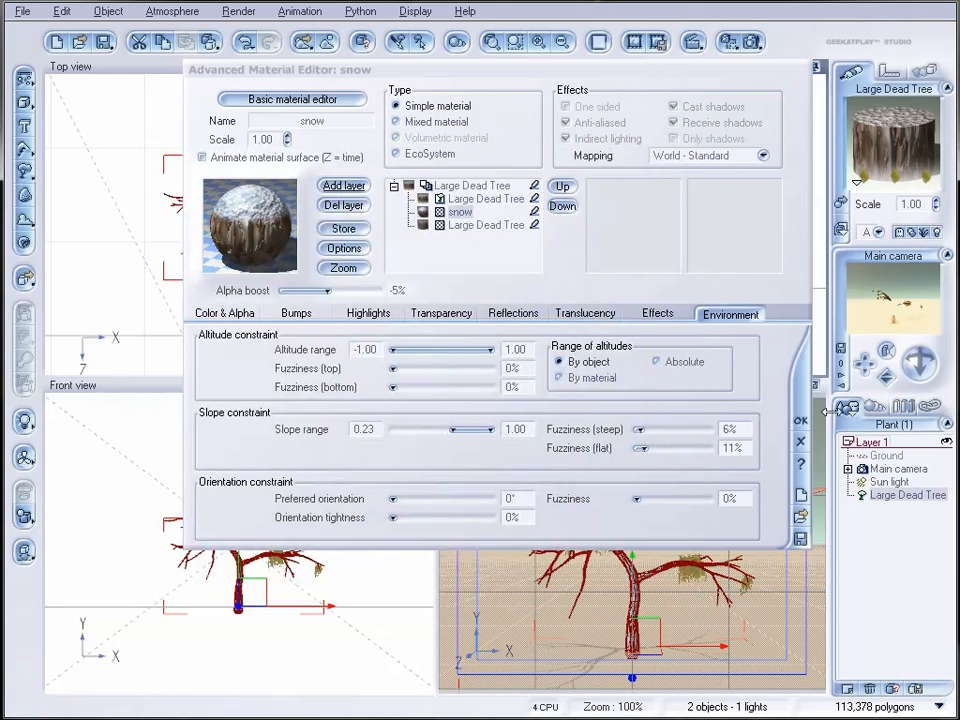
{"action": "left_click", "coordinate": [801, 441]}
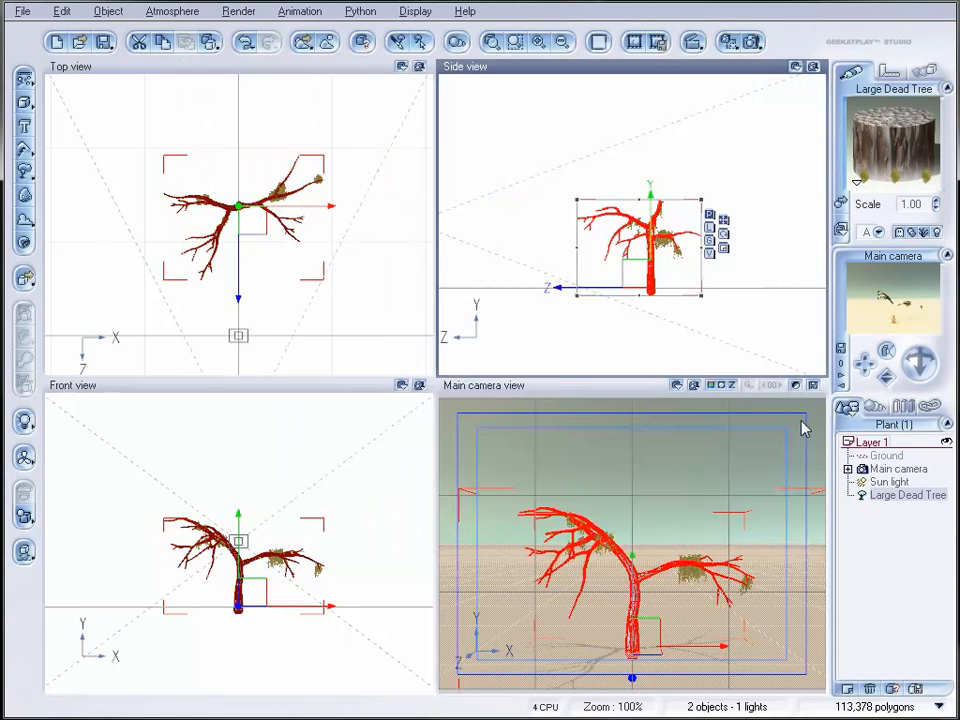
Step: Open the Dry Weed EcoSystem material and enable Color blend with white (RGB 255, 255, 255)
{"action": "left_click", "coordinate": [868, 405]}
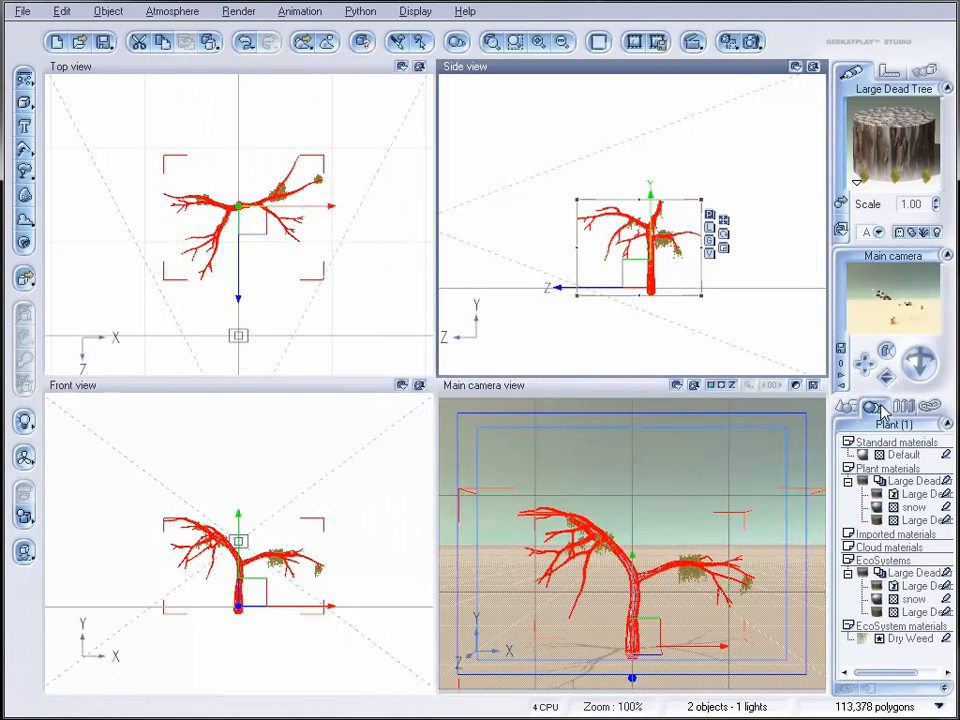
{"action": "left_click", "coordinate": [863, 641]}
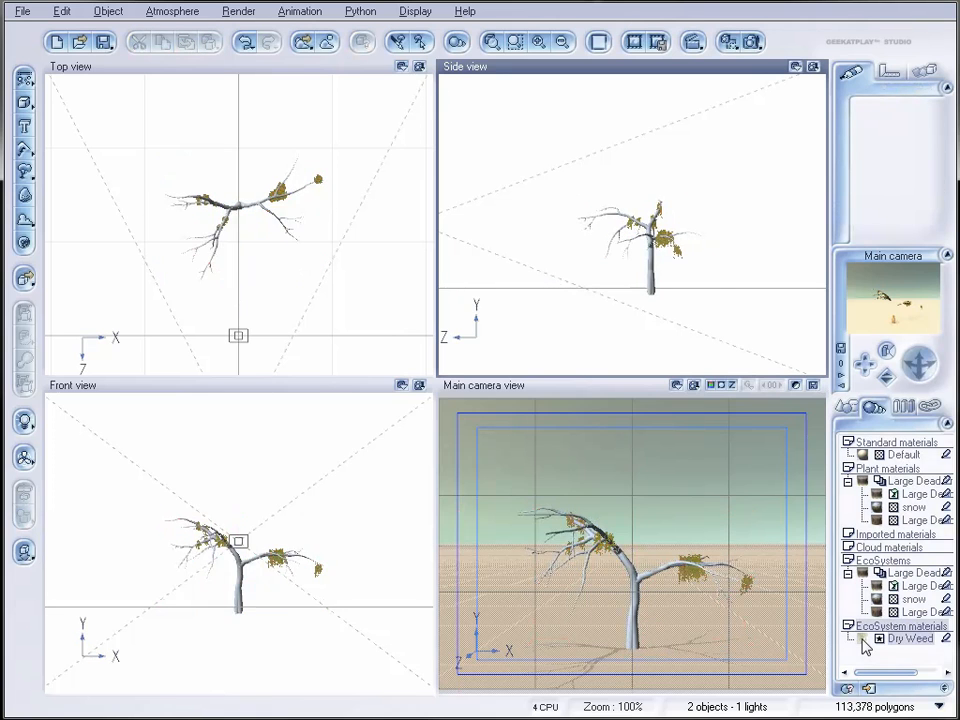
{"action": "double_click", "coordinate": [864, 641]}
{"action": "left_click_drag", "start_coordinate": [583, 368], "coordinate": [587, 110]}
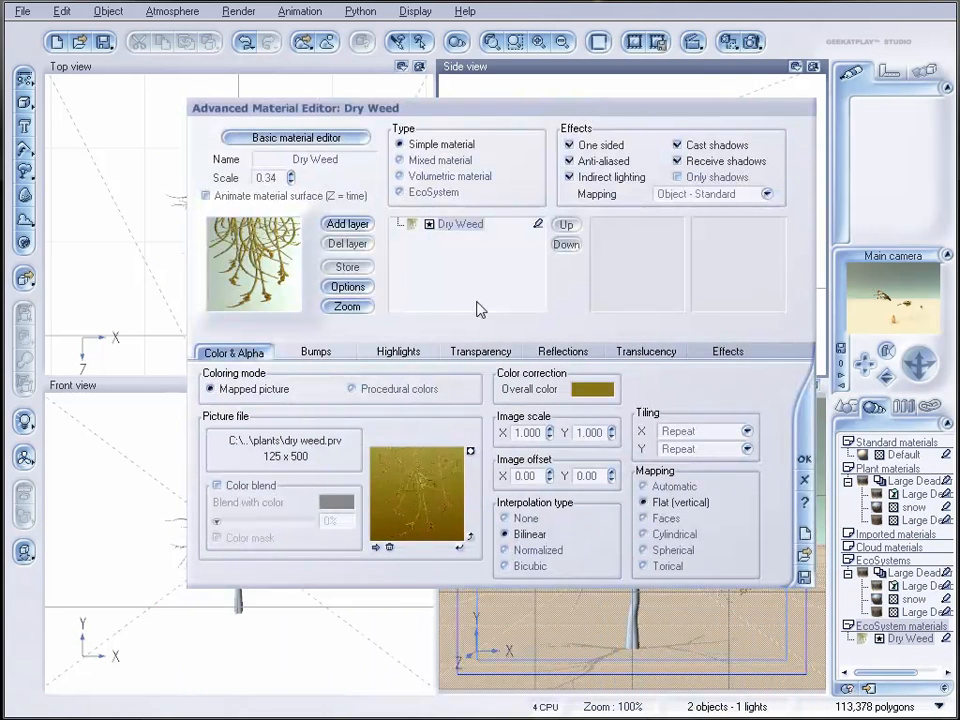
{"action": "left_click", "coordinate": [218, 486]}
{"action": "right_click", "coordinate": [332, 505]}
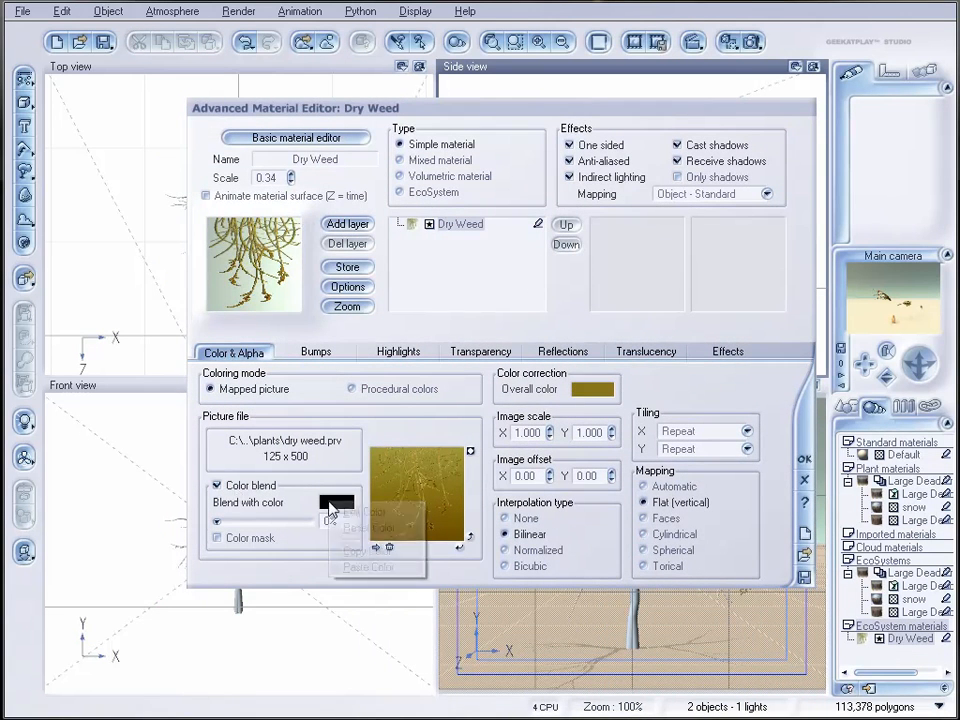
{"action": "left_click", "coordinate": [364, 512]}
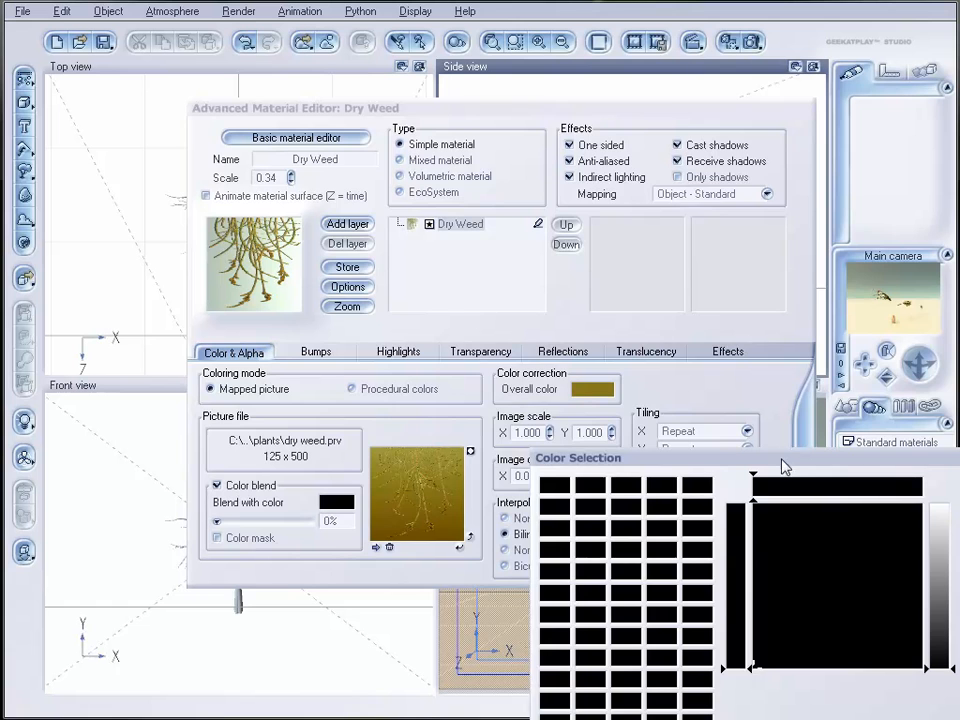
{"action": "left_click_drag", "start_coordinate": [784, 458], "coordinate": [590, 160]}
{"action": "left_click_drag", "start_coordinate": [746, 218], "coordinate": [750, 182]}
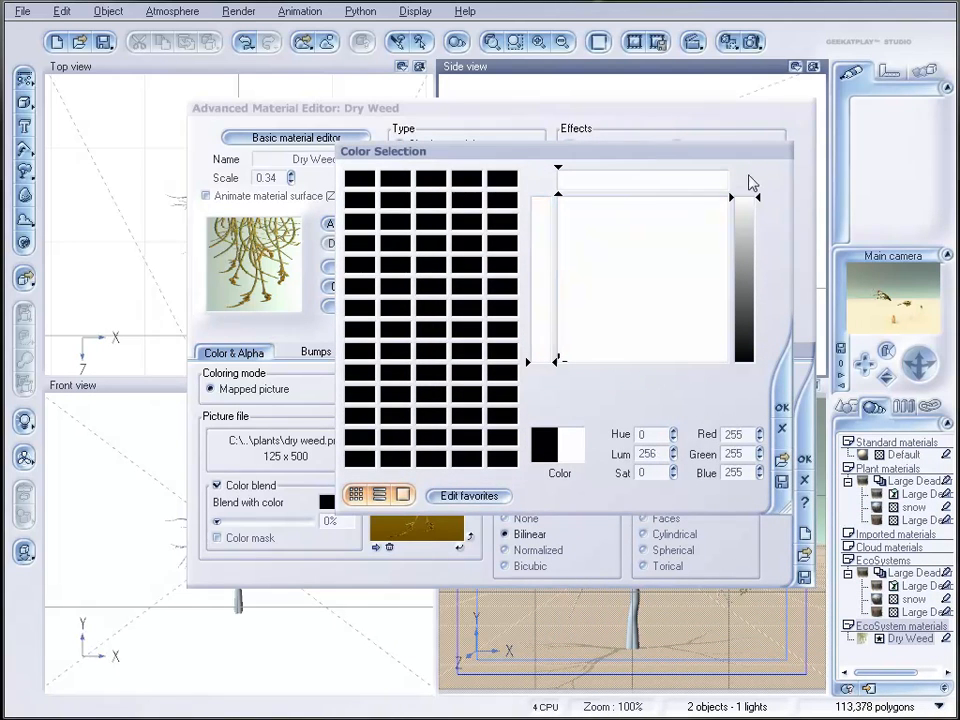
Step: Enable Color mask for Dry Weed, set the blend amount to 100% and accept the material
{"action": "left_click", "coordinate": [217, 538]}
{"action": "left_click_drag", "start_coordinate": [216, 521], "coordinate": [305, 523]}
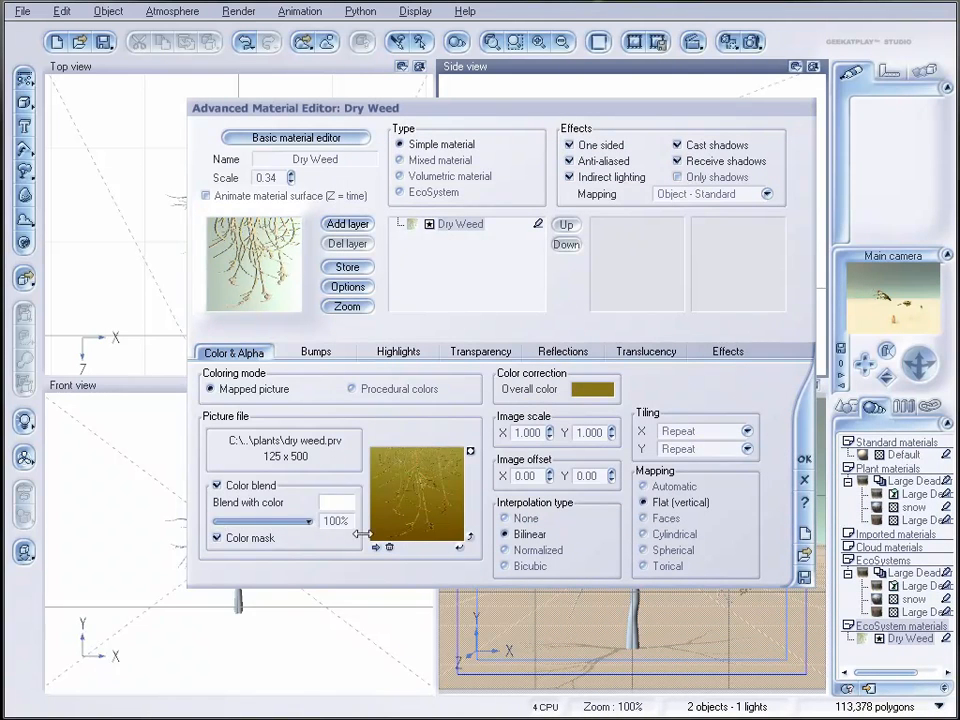
{"action": "left_click", "coordinate": [804, 459]}
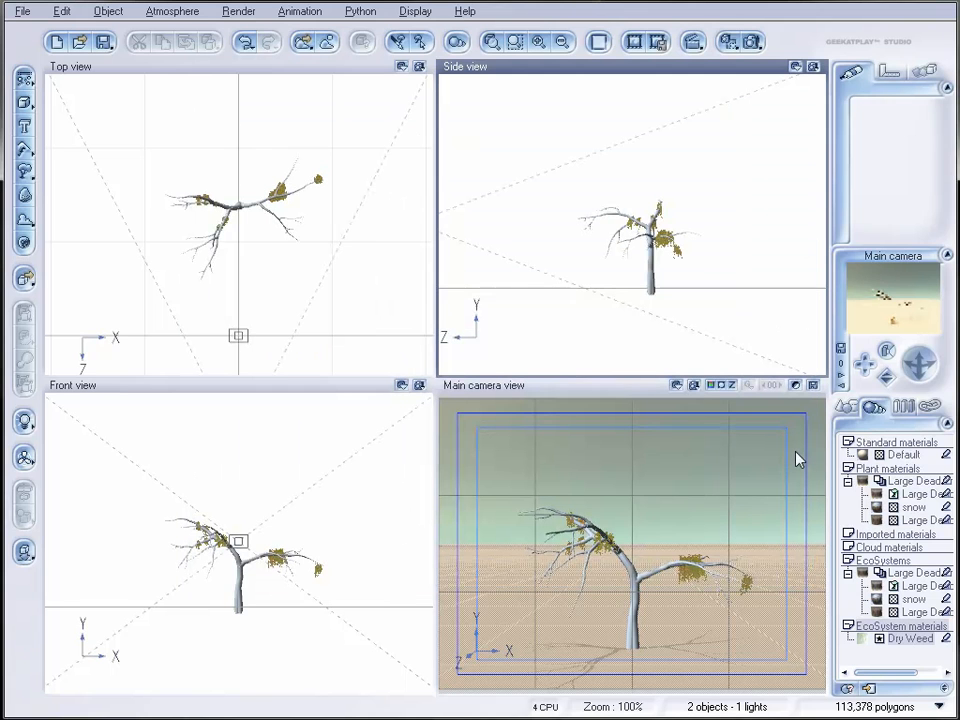
Step: Render the scene to check the whitened weeds on the snowy tree
{"action": "left_click", "coordinate": [750, 41]}
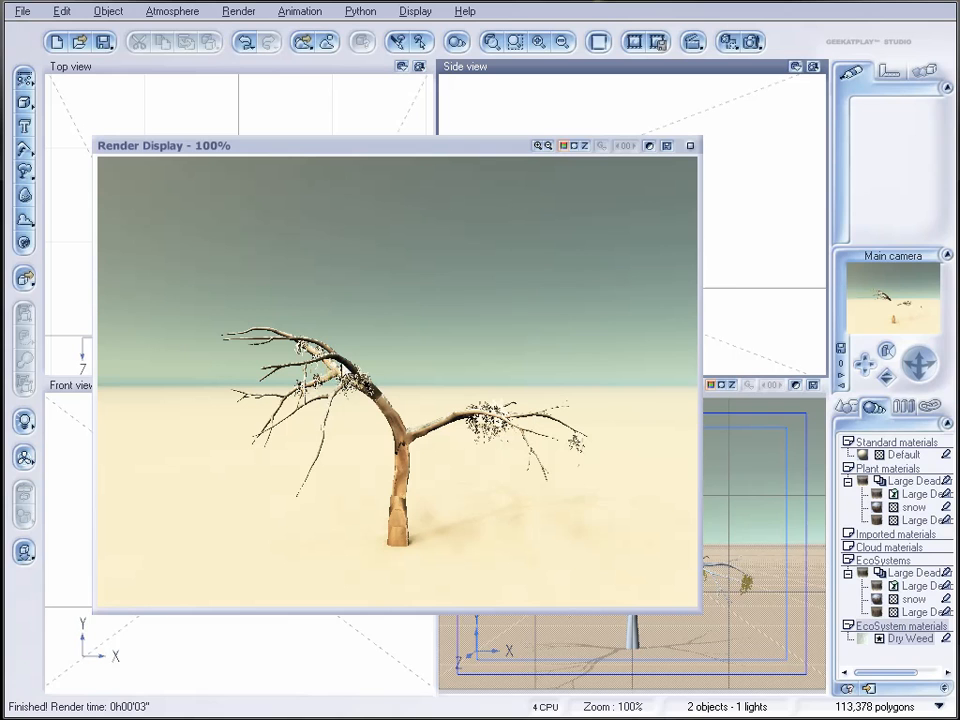
{"action": "left_click", "coordinate": [689, 146]}
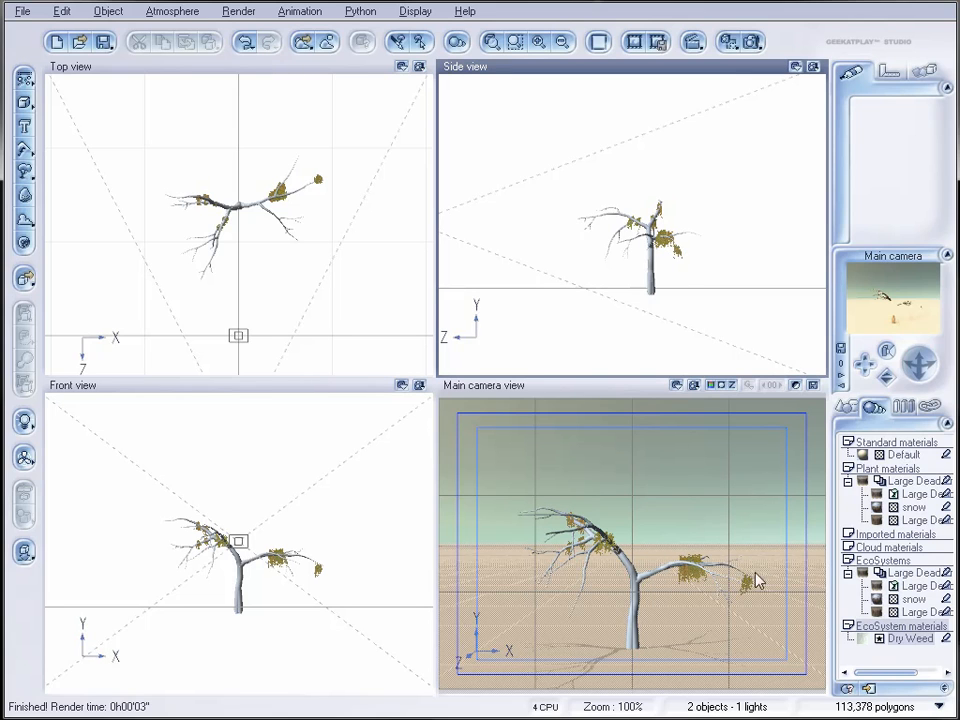
Step: Move the Large Dead Tree closer to the main camera in the Top view
{"action": "left_click_drag", "start_coordinate": [250, 213], "coordinate": [226, 290]}
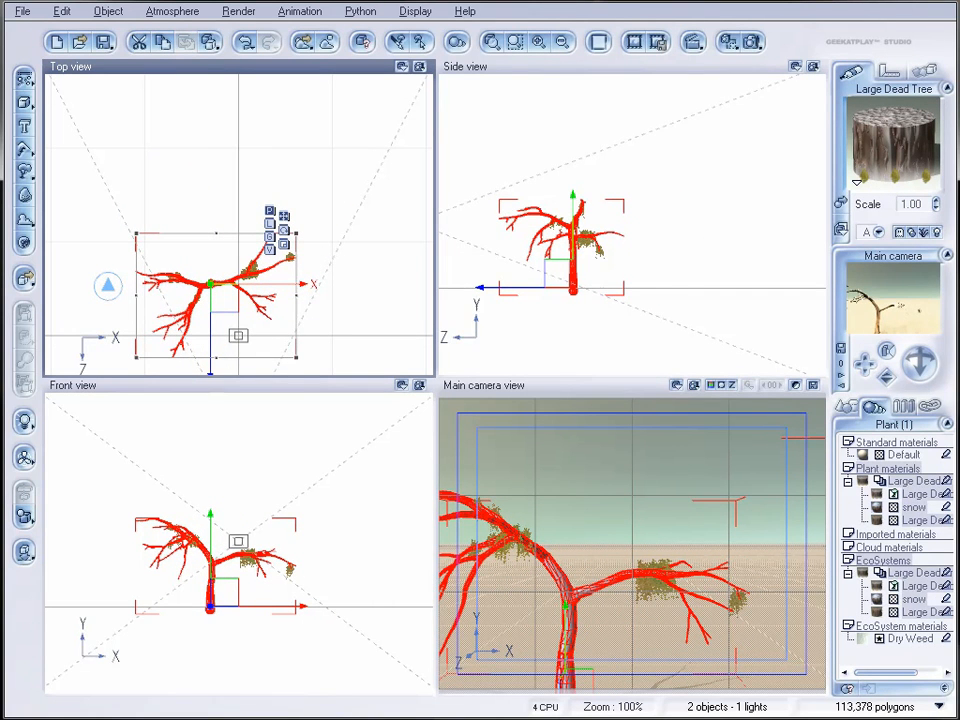
Step: Add a second Large Dead Tree and place it behind the first tree in the Top view
{"action": "left_click", "coordinate": [26, 173]}
{"action": "left_click_drag", "start_coordinate": [251, 226], "coordinate": [204, 238]}
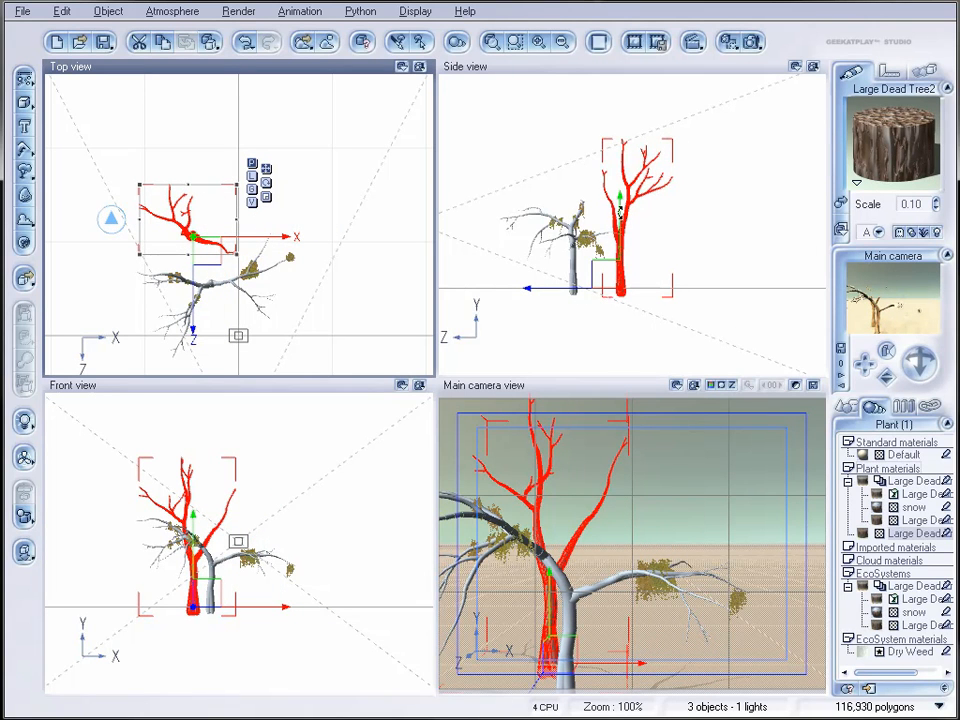
{"action": "left_click", "coordinate": [847, 408]}
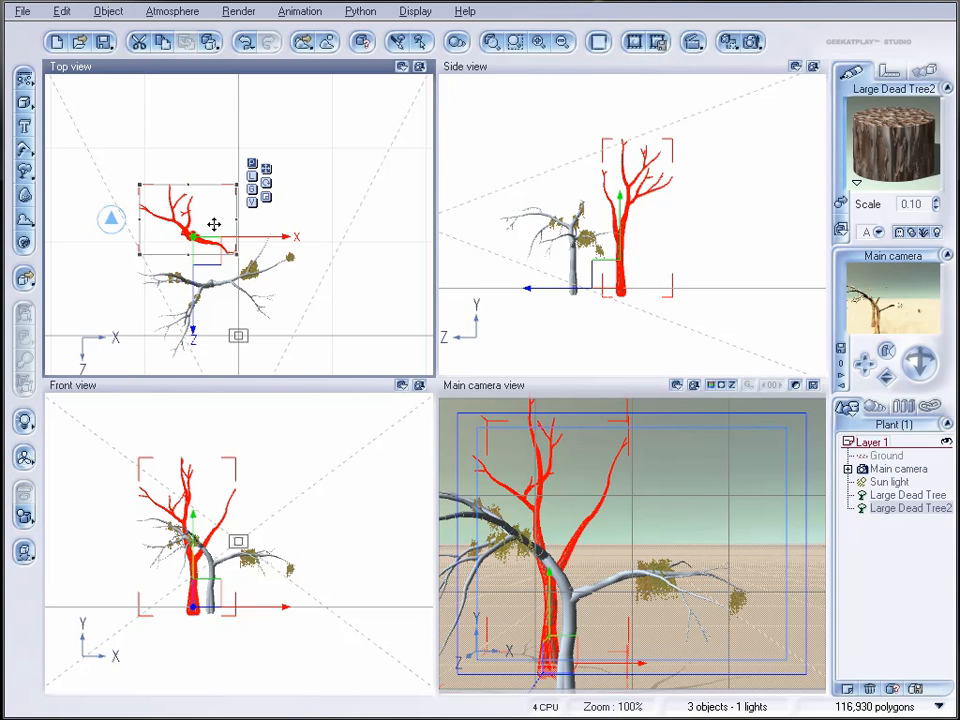
Step: Delete both Large Dead Trees from the scene
{"action": "left_click", "coordinate": [230, 267]}
{"action": "key", "text": "Delete"}
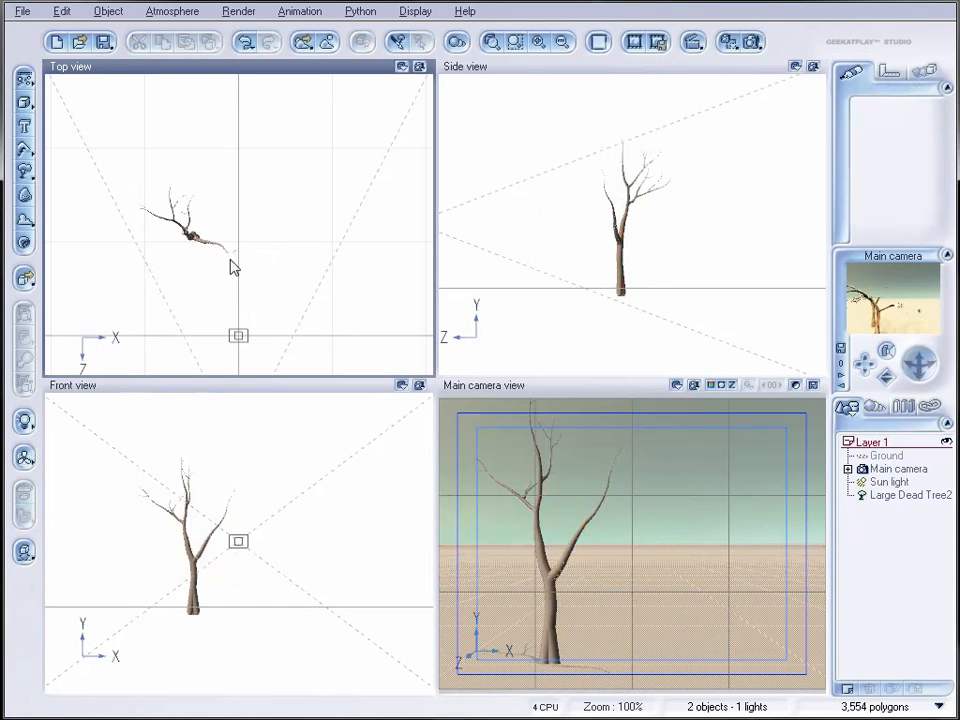
{"action": "left_click", "coordinate": [197, 236]}
{"action": "key", "text": "Delete"}
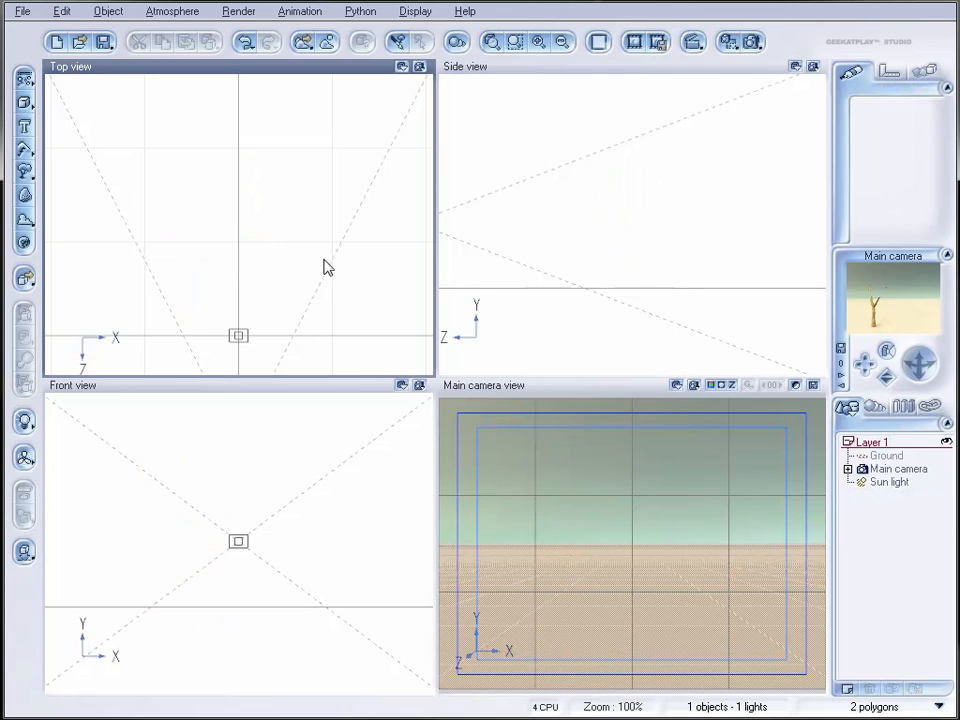
Step: Create a terrain and stretch it in the Top view so that it extends far back and wide across the main camera's view
{"action": "left_click", "coordinate": [27, 149]}
{"action": "left_click", "coordinate": [46, 160]}
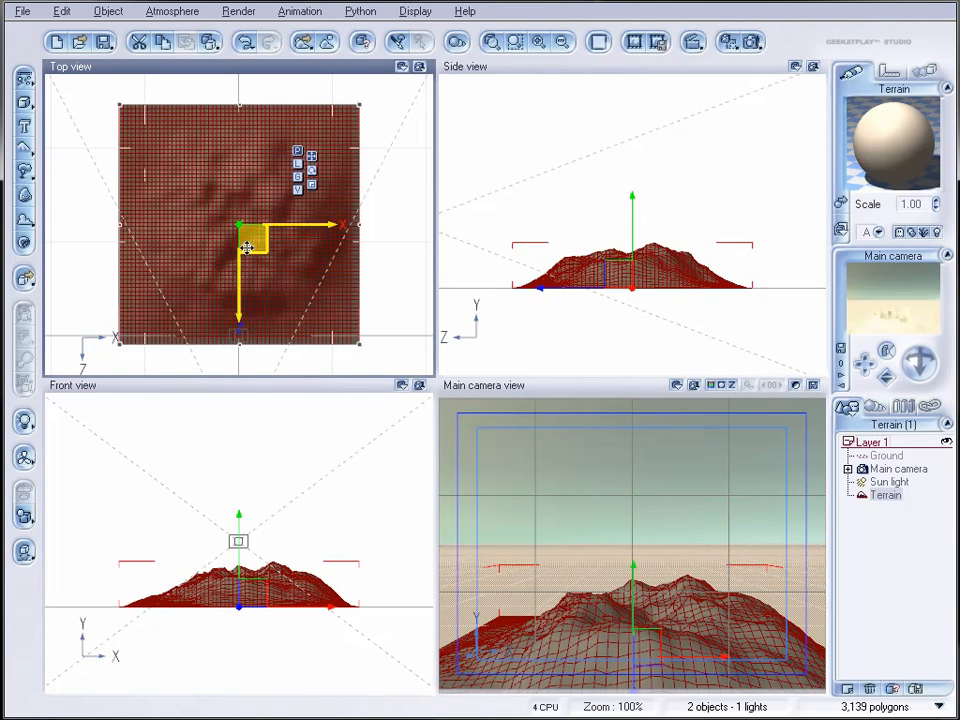
{"action": "scroll", "coordinate": [250, 256], "scroll_direction": "down", "scroll_amount": 5}
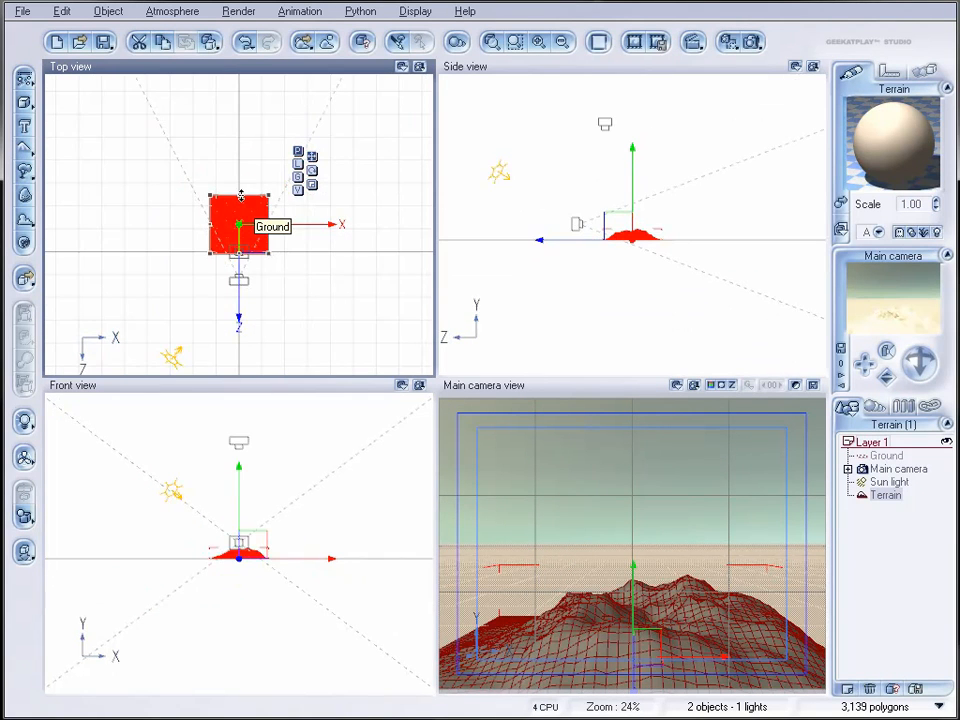
{"action": "left_click_drag", "start_coordinate": [240, 197], "coordinate": [242, 45]}
{"action": "left_click_drag", "start_coordinate": [210, 147], "coordinate": [152, 152]}
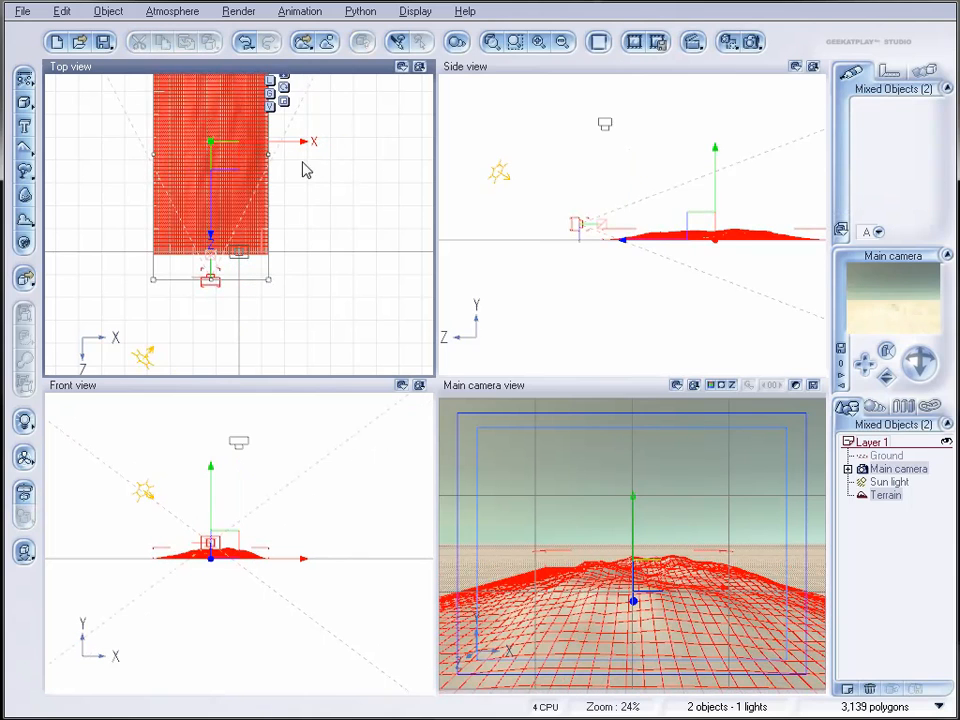
{"action": "left_click_drag", "start_coordinate": [270, 156], "coordinate": [313, 152]}
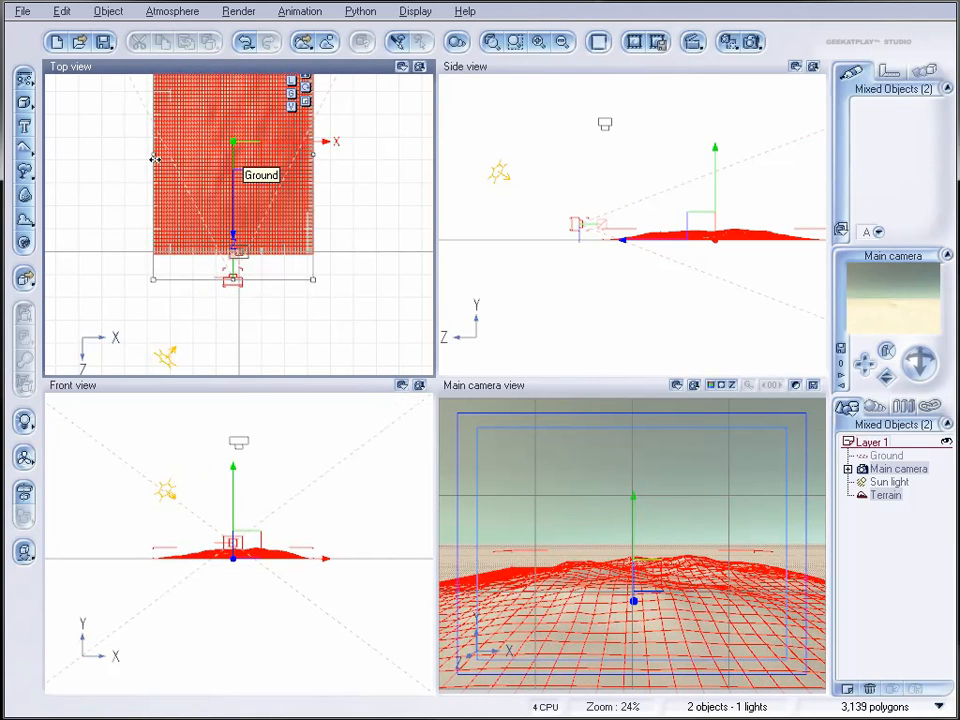
{"action": "left_click_drag", "start_coordinate": [155, 159], "coordinate": [122, 157]}
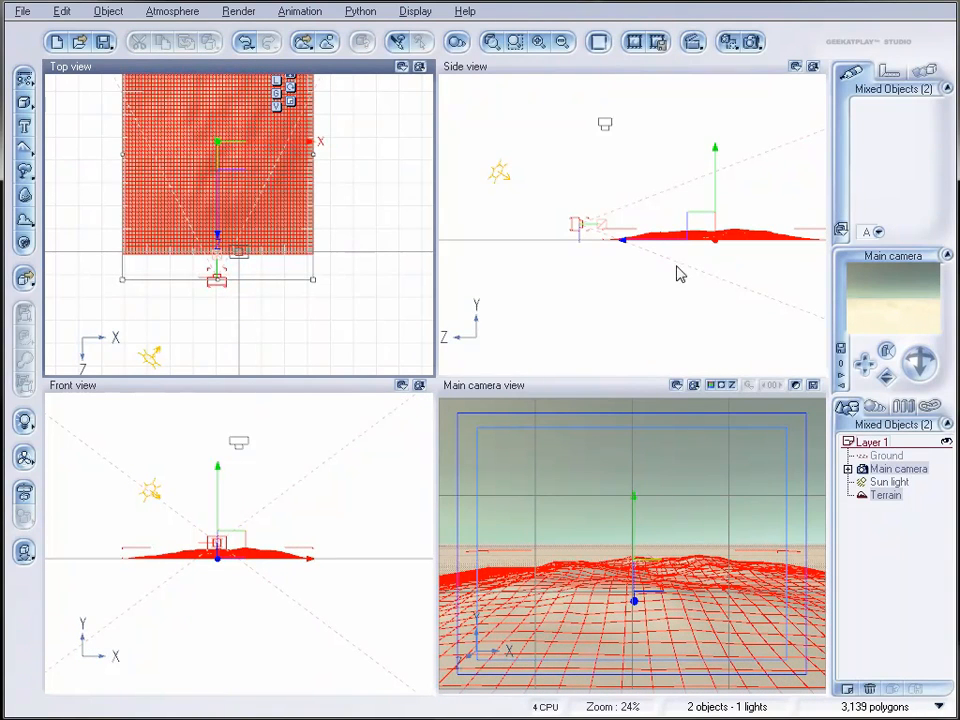
Step: Reposition the main camera in the Side view, back from the terrain, raised and tilted slightly downward
{"action": "left_click", "coordinate": [596, 233]}
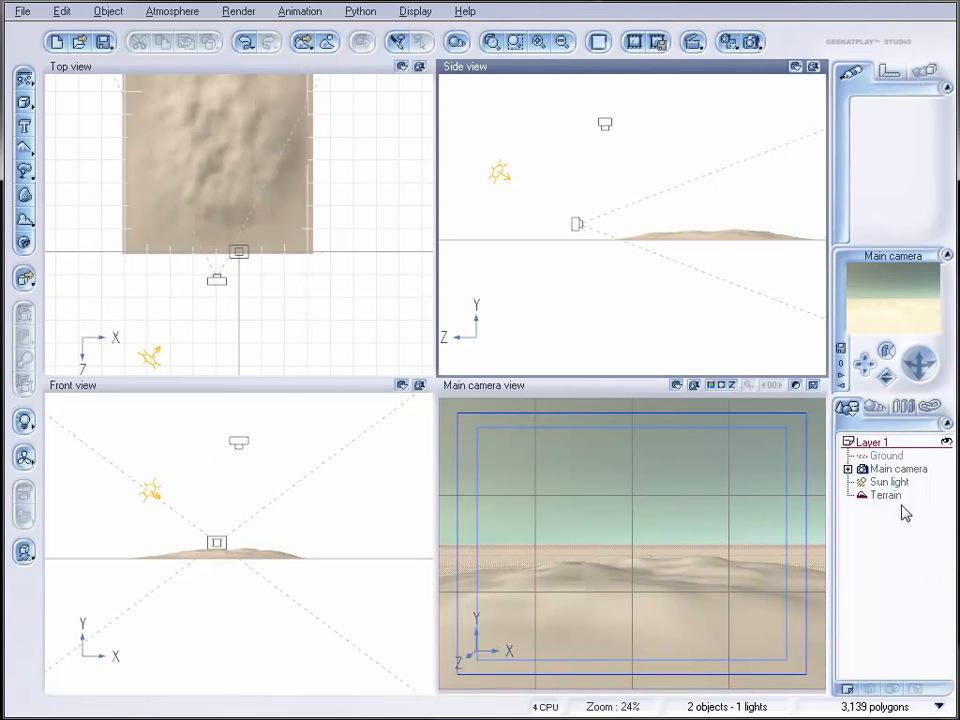
{"action": "left_click", "coordinate": [900, 468]}
{"action": "mouse_move", "coordinate": [652, 215]}
{"action": "left_mouse_down"}
{"action": "mouse_move", "coordinate": [639, 208]}
{"action": "mouse_move", "coordinate": [645, 214]}
{"action": "left_mouse_up"}
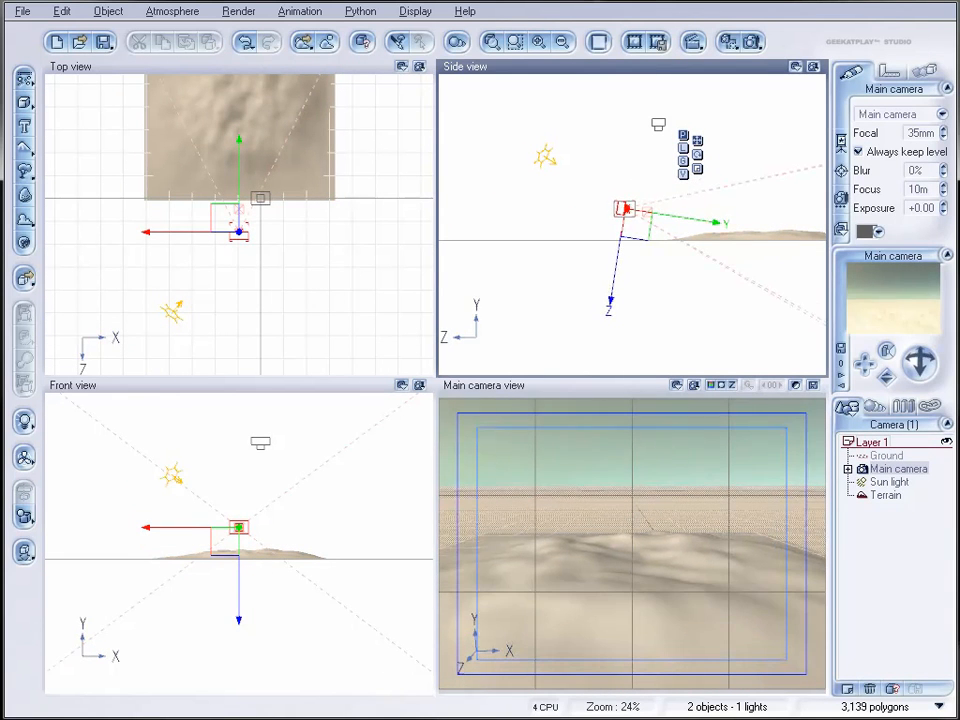
Step: Open the terrain's material for editing and change its type to EcoSystem
{"action": "left_click", "coordinate": [885, 495]}
{"action": "double_click", "coordinate": [896, 112]}
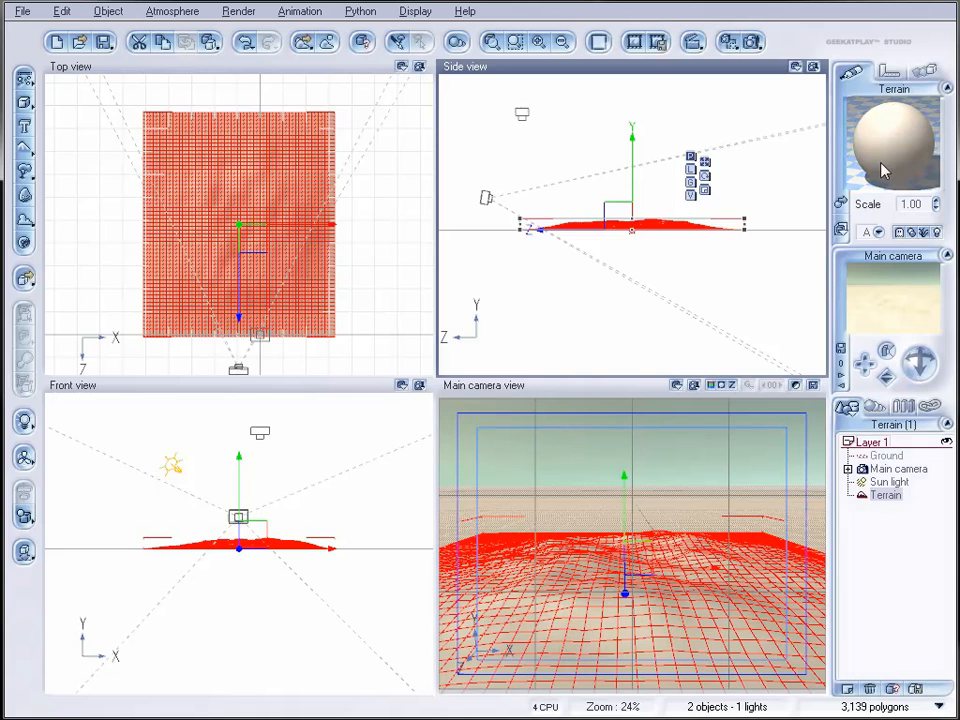
{"action": "left_click_drag", "start_coordinate": [612, 77], "coordinate": [584, 89]}
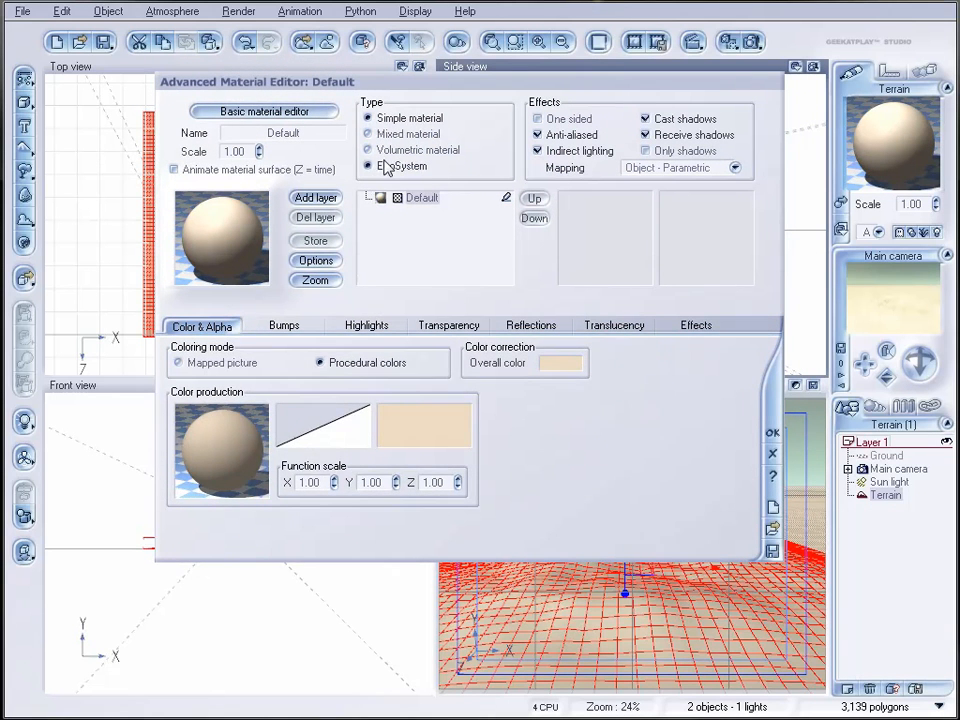
{"action": "left_click", "coordinate": [384, 166]}
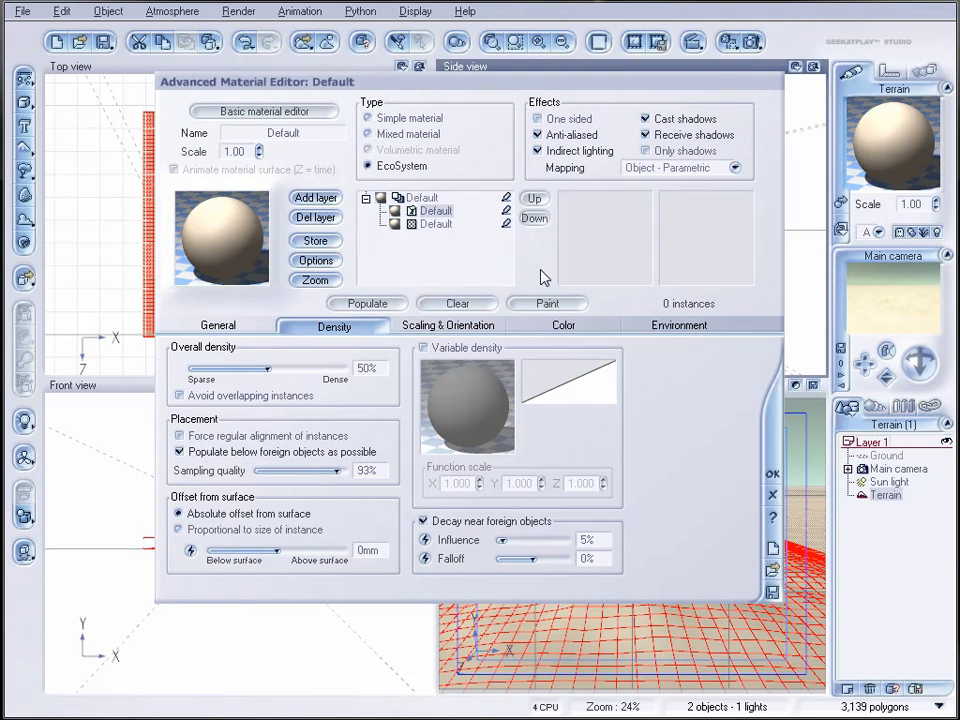
Step: Add the Summer Cherry Tree plant to the terrain's EcoSystem population
{"action": "left_click", "coordinate": [254, 327]}
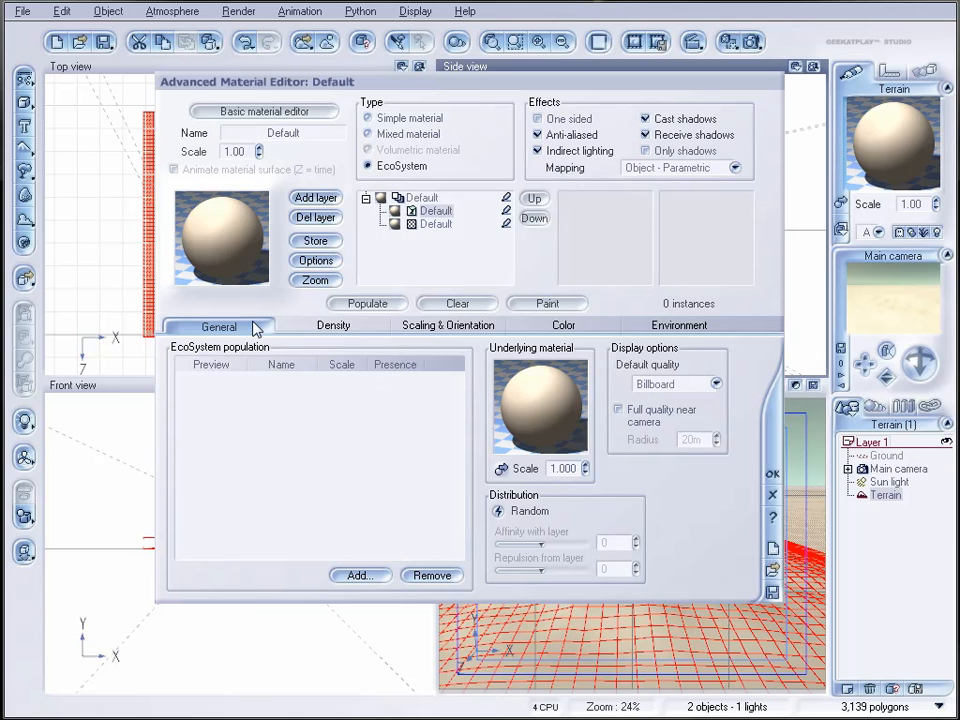
{"action": "left_click", "coordinate": [359, 575]}
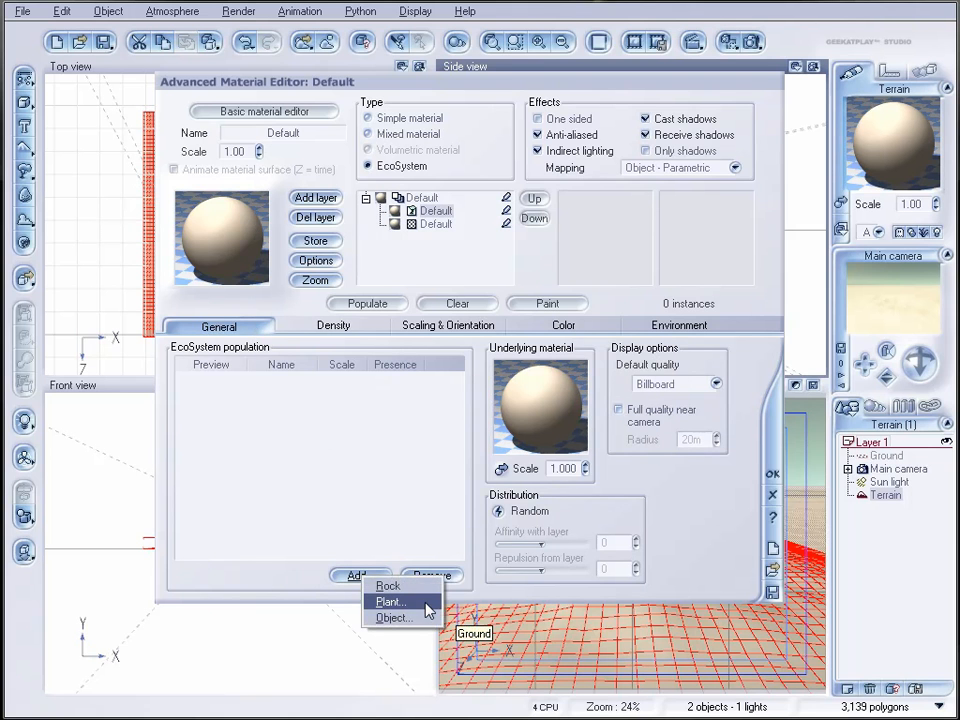
{"action": "left_click", "coordinate": [426, 604]}
{"action": "left_click", "coordinate": [222, 279]}
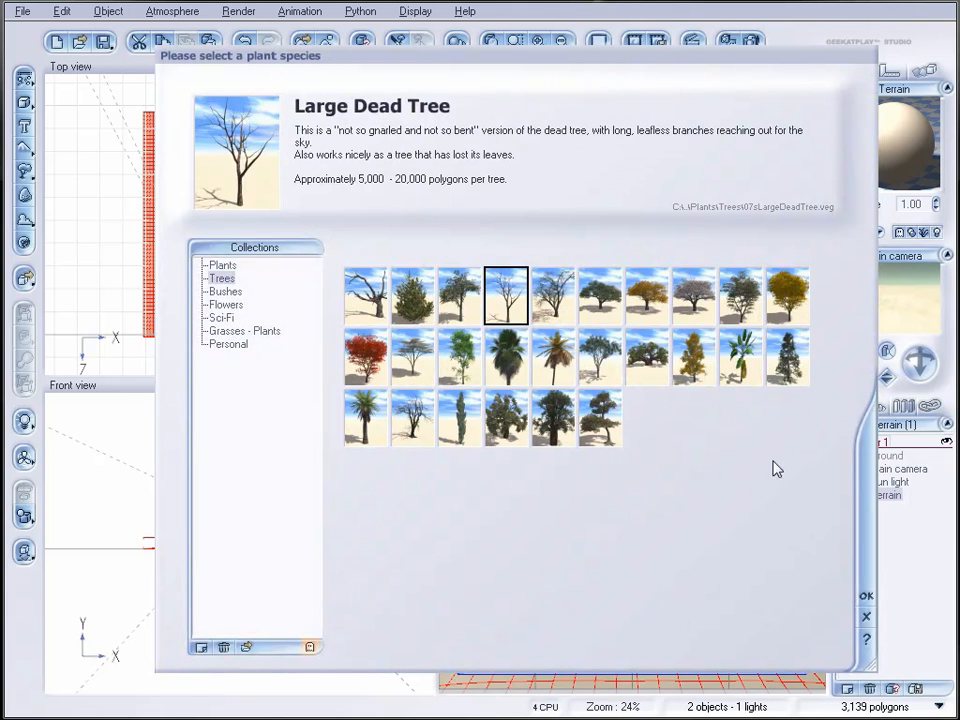
{"action": "left_click", "coordinate": [599, 295]}
{"action": "left_click", "coordinate": [868, 598]}
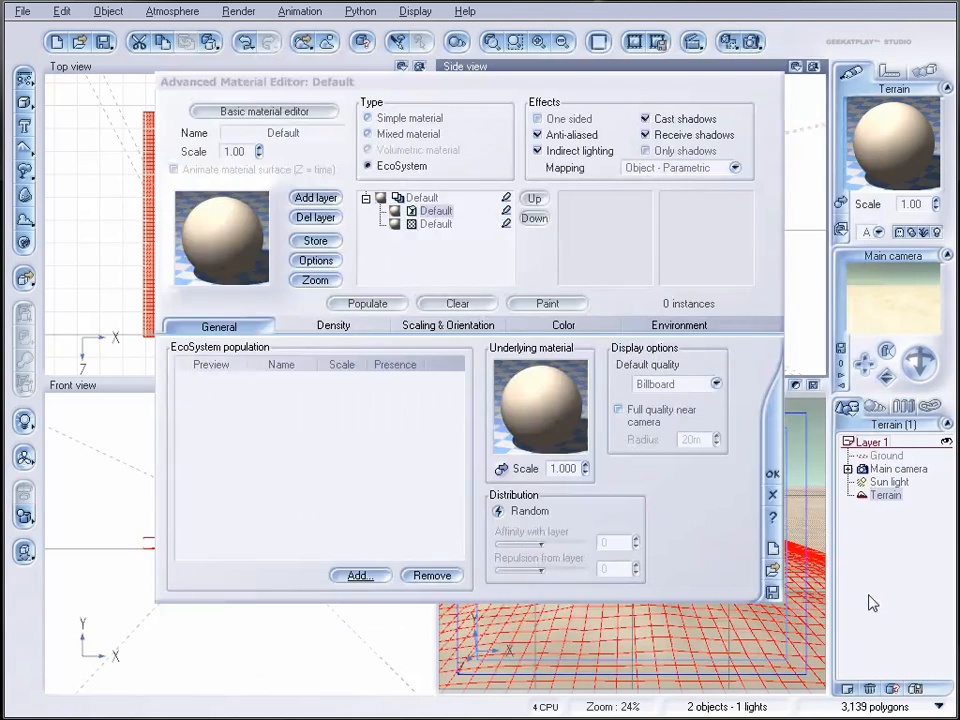
Step: Populate the terrain at 68% overall density, raise the density to 86%, repopulate and accept the material
{"action": "left_click", "coordinate": [328, 327]}
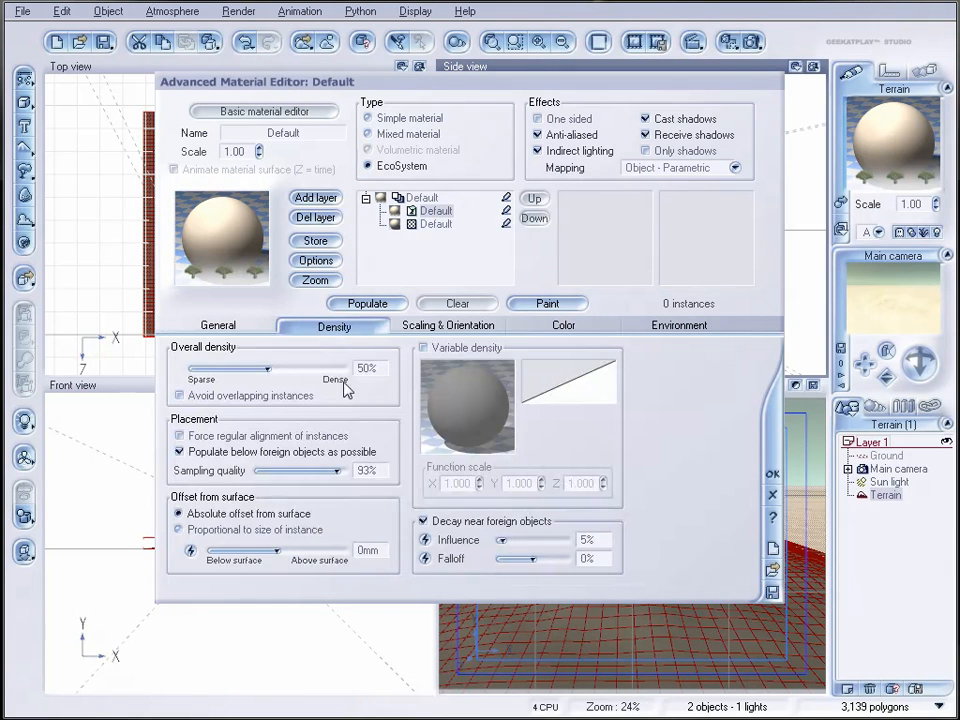
{"action": "left_click_drag", "start_coordinate": [267, 369], "coordinate": [295, 369]}
{"action": "left_click", "coordinate": [385, 304]}
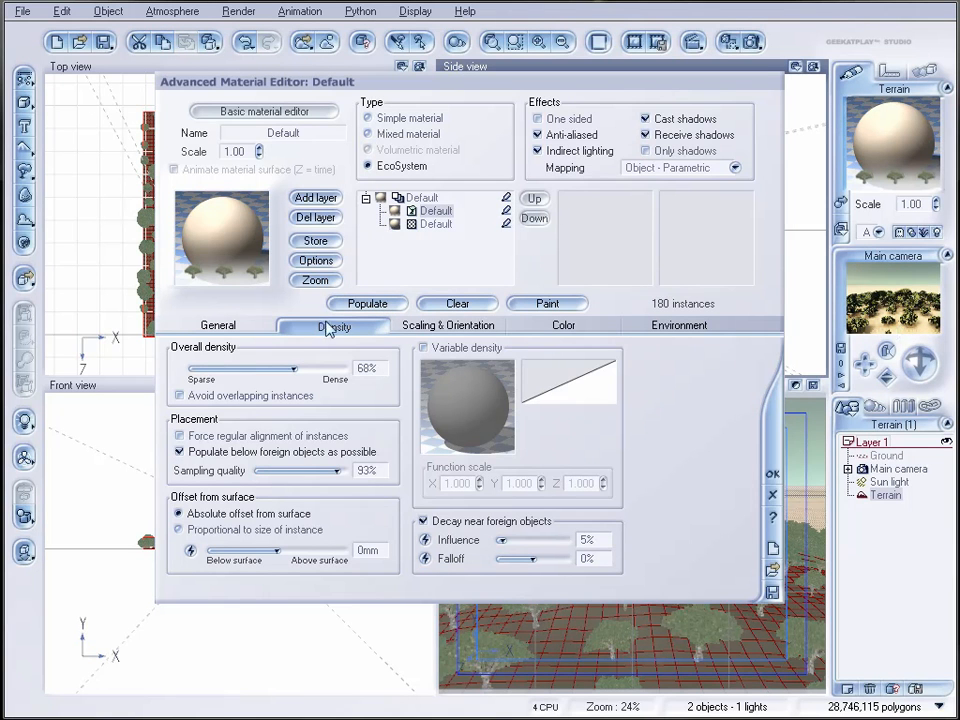
{"action": "left_click_drag", "start_coordinate": [296, 368], "coordinate": [322, 368]}
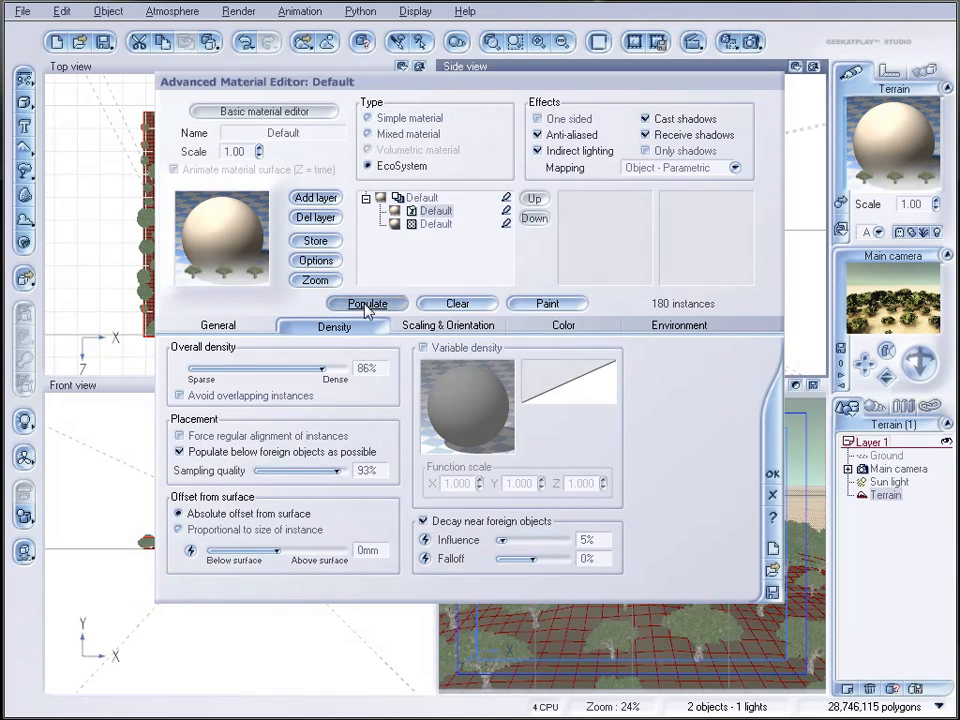
{"action": "left_click", "coordinate": [367, 305]}
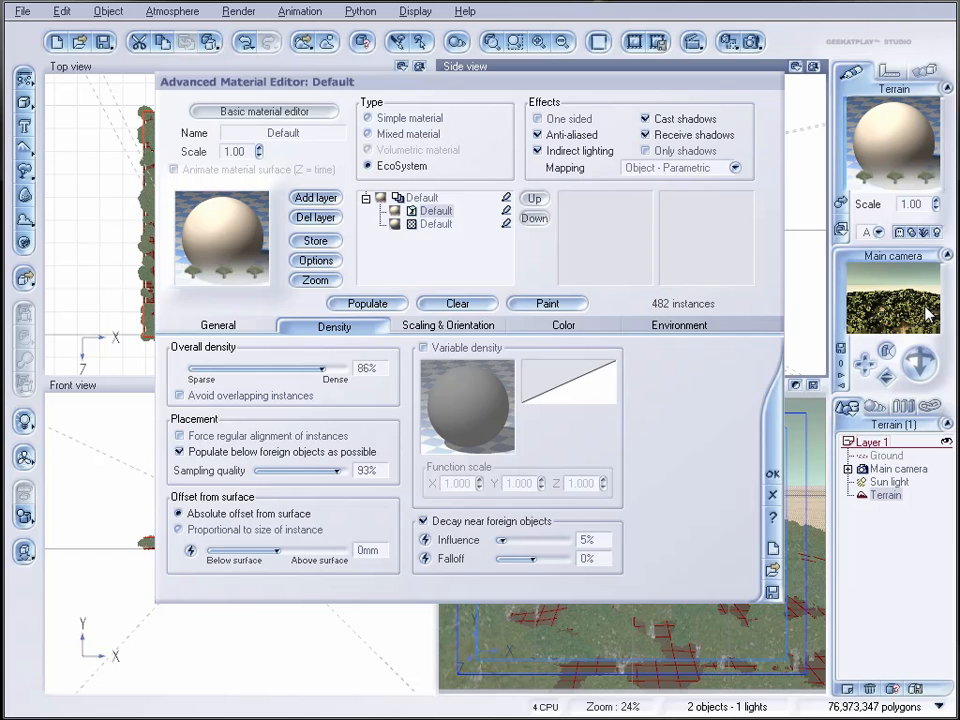
{"action": "left_click", "coordinate": [773, 478]}
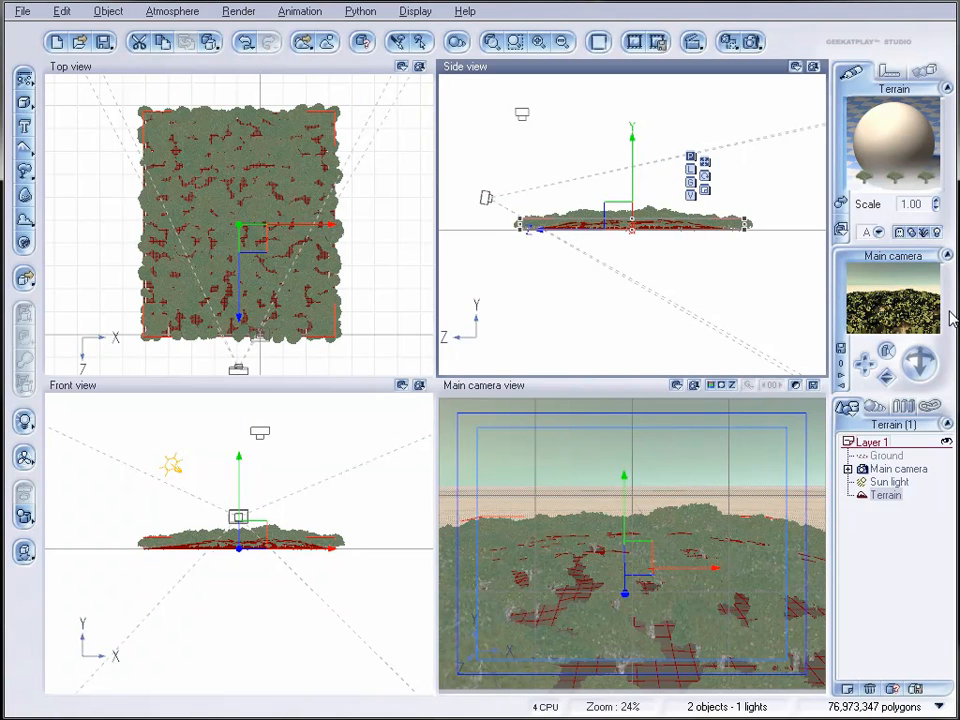
Step: Render the scene to check the tree-covered terrain and close the render display
{"action": "left_click", "coordinate": [754, 42]}
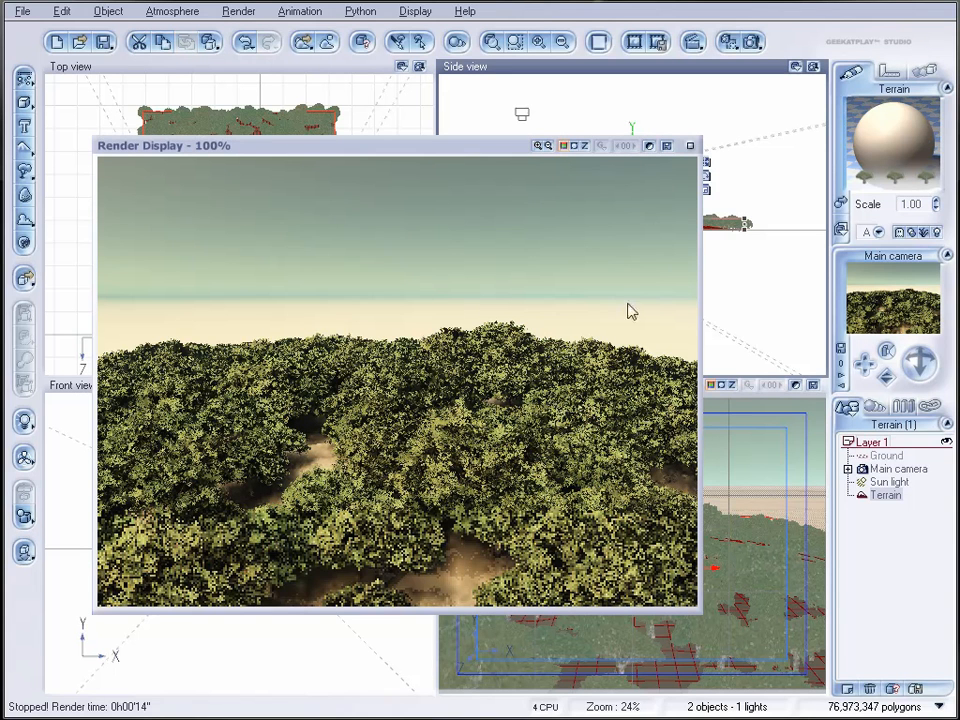
{"action": "left_click", "coordinate": [690, 147]}
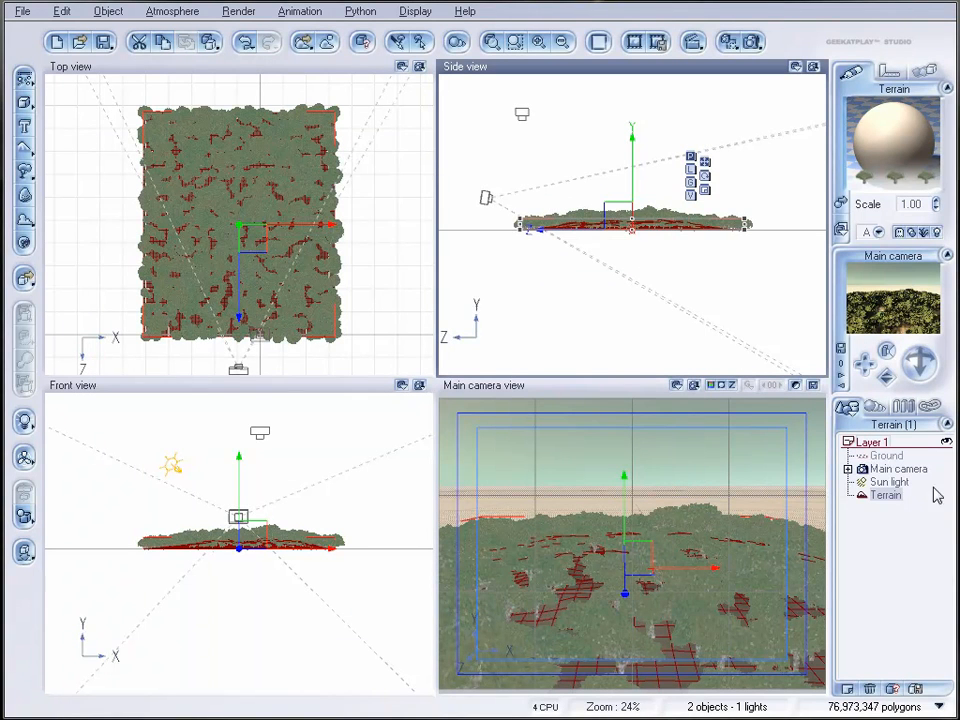
Step: Reopen the terrain's EcoSystem material and enable Shrink at low densities and Variable scaling
{"action": "double_click", "coordinate": [892, 140]}
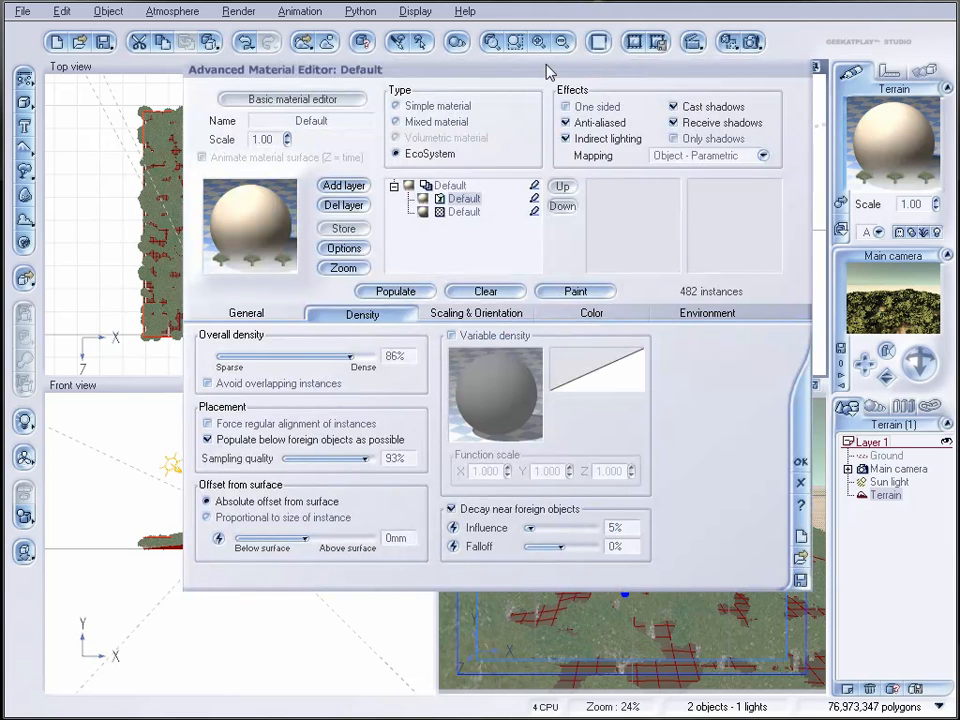
{"action": "left_click_drag", "start_coordinate": [547, 72], "coordinate": [554, 128]}
{"action": "left_click", "coordinate": [505, 372]}
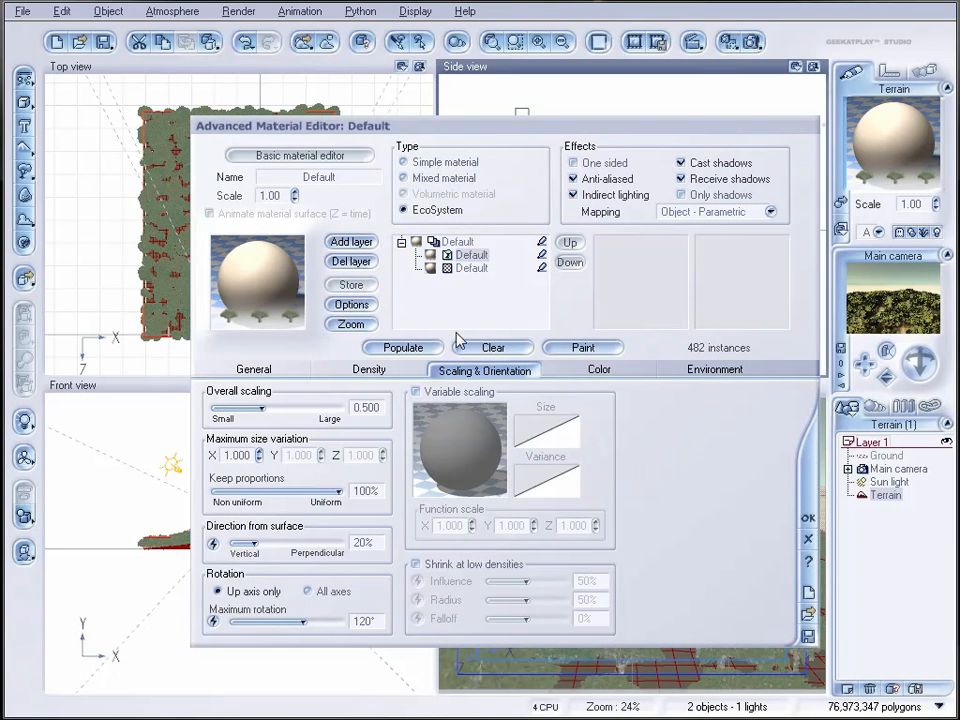
{"action": "left_click", "coordinate": [447, 563]}
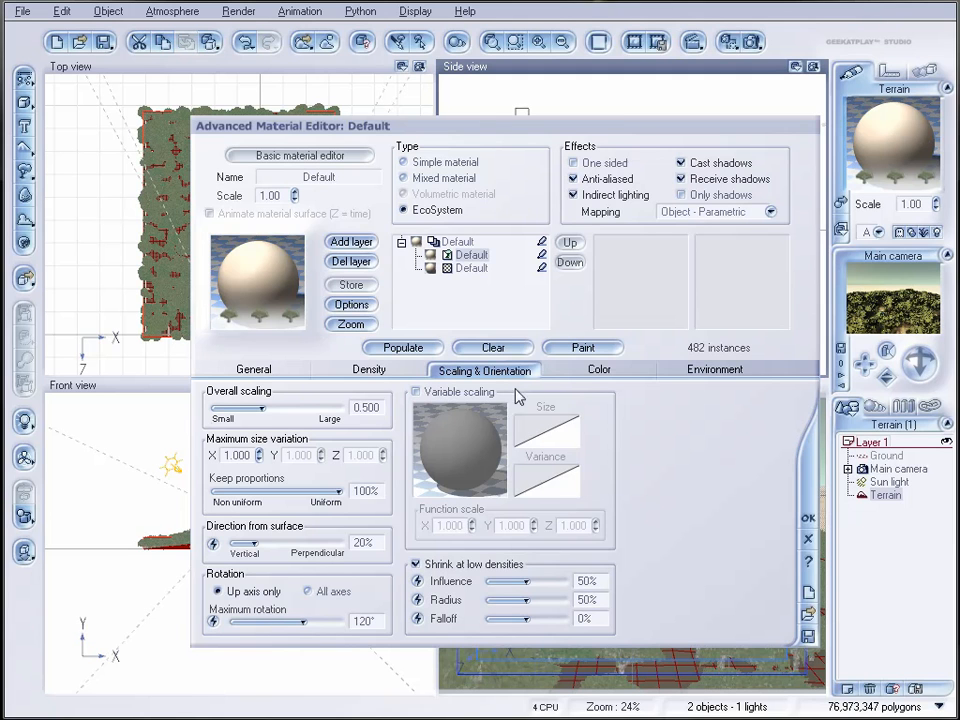
{"action": "left_click", "coordinate": [414, 391]}
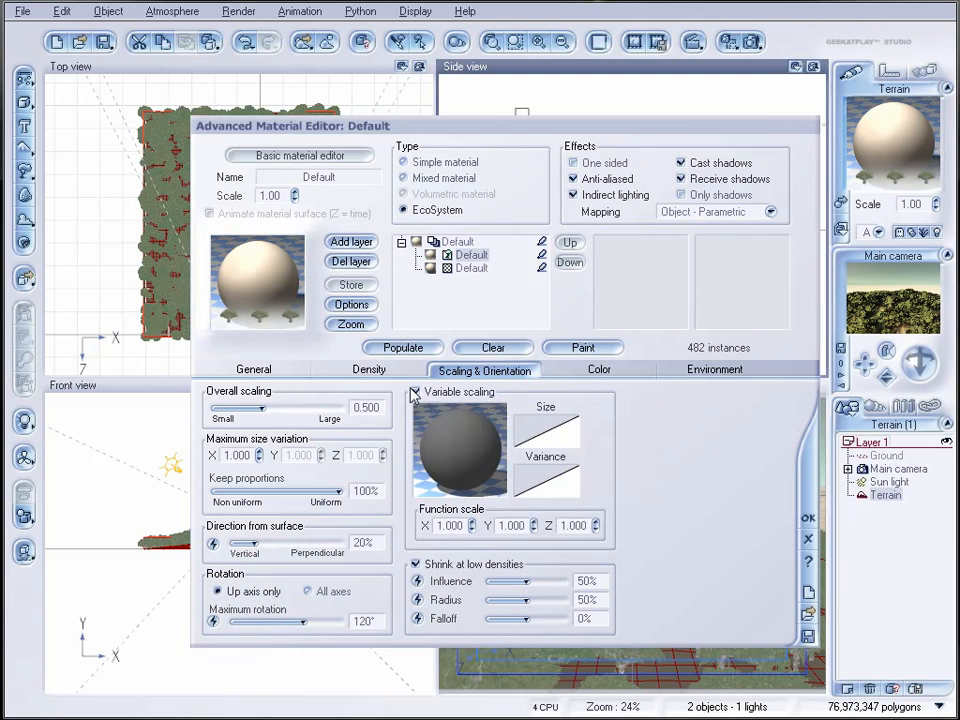
Step: Drive the variable scaling with a Simple Fractal node: largest feature about 2.99, smallest about 0.009, roughness 1, gain about 4.11
{"action": "right_click", "coordinate": [457, 438]}
{"action": "left_click", "coordinate": [503, 446]}
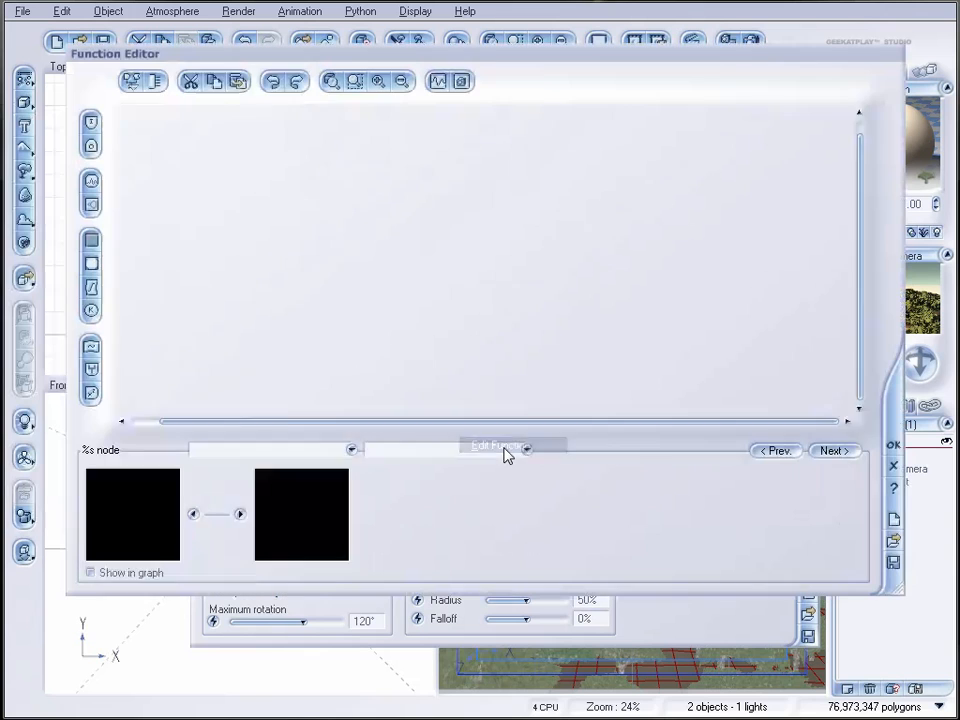
{"action": "left_click", "coordinate": [91, 204]}
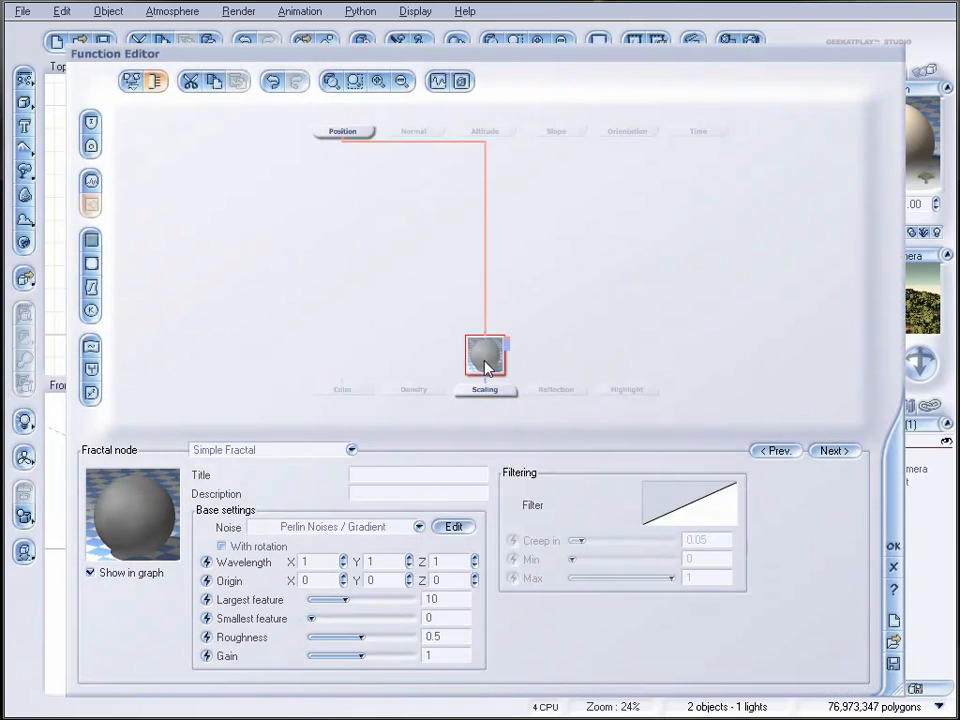
{"action": "left_click_drag", "start_coordinate": [486, 362], "coordinate": [484, 292]}
{"action": "left_click_drag", "start_coordinate": [364, 599], "coordinate": [394, 655]}
{"action": "left_click_drag", "start_coordinate": [354, 599], "coordinate": [354, 598]}
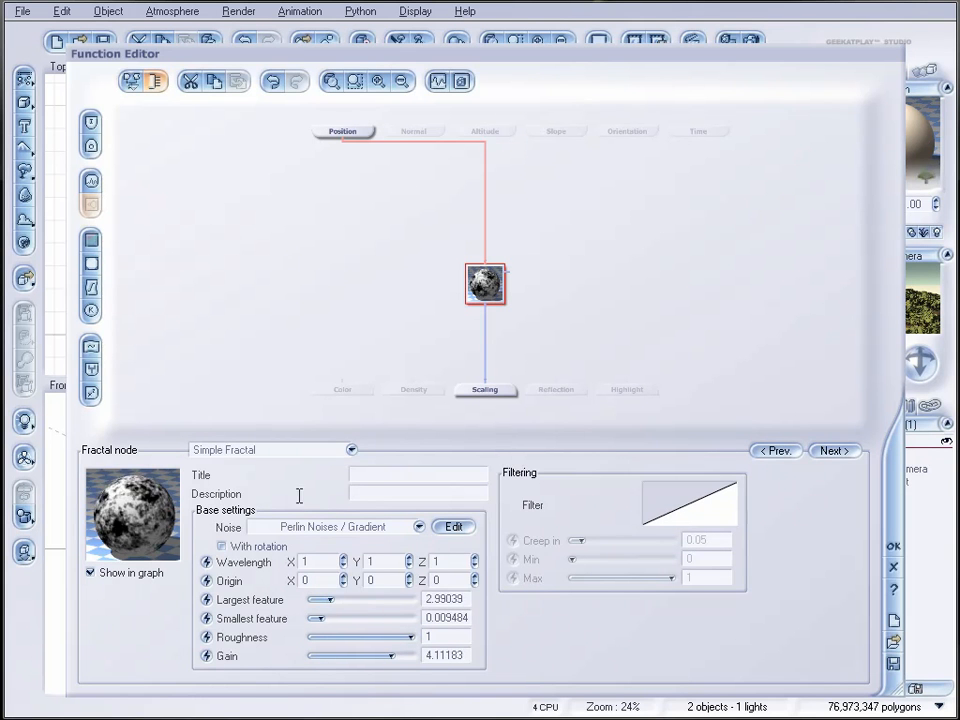
{"action": "left_click", "coordinate": [889, 547]}
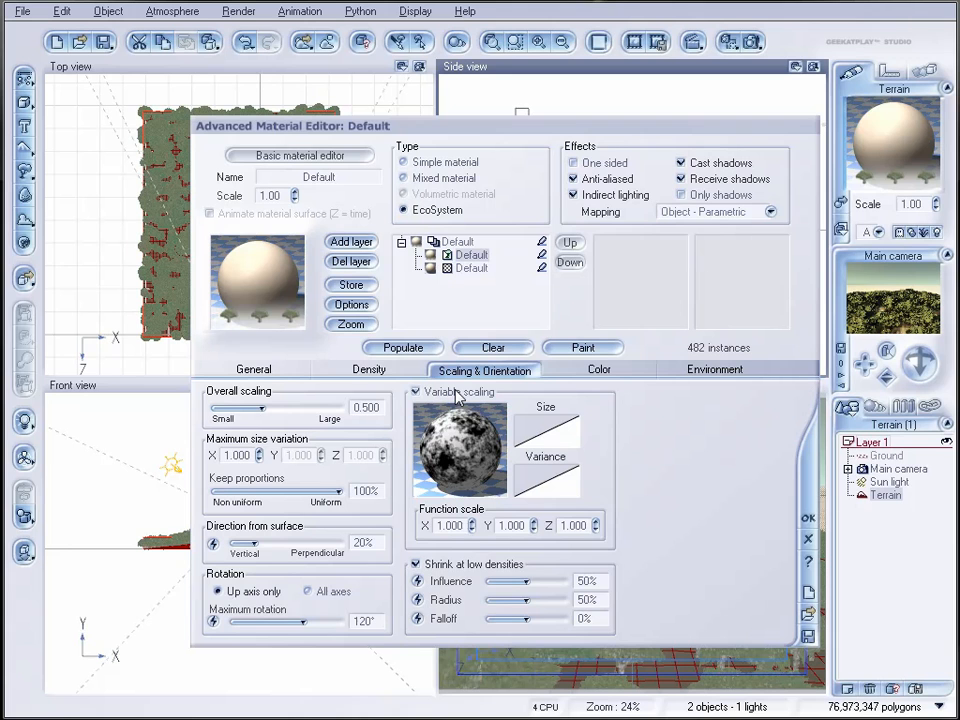
Step: Set the overall density to 88% and repopulate the terrain
{"action": "left_click", "coordinate": [370, 372]}
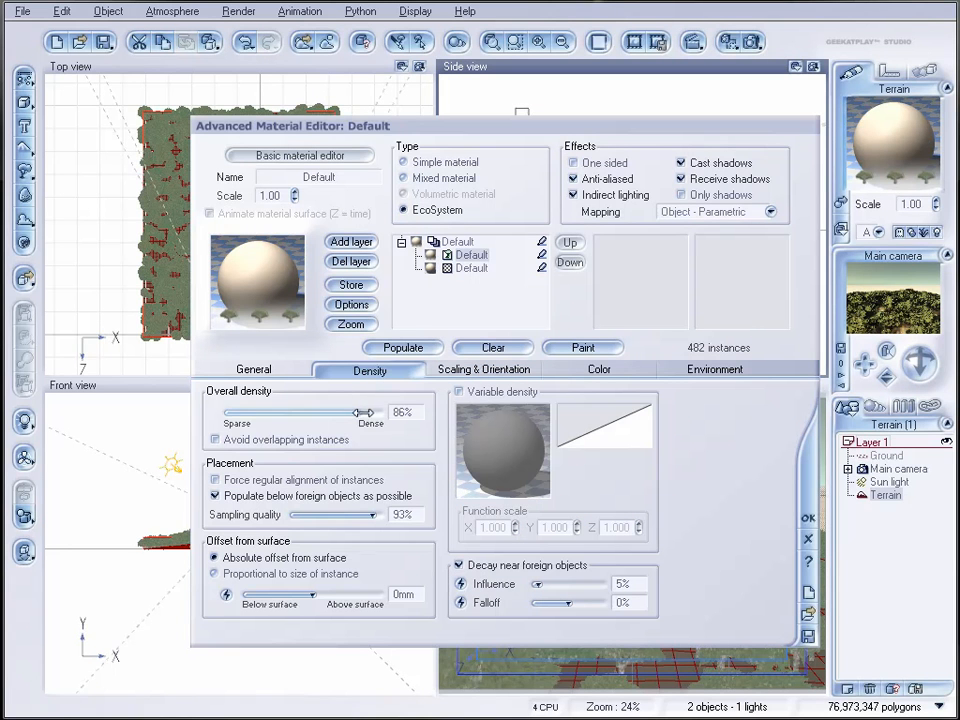
{"action": "left_click", "coordinate": [405, 348]}
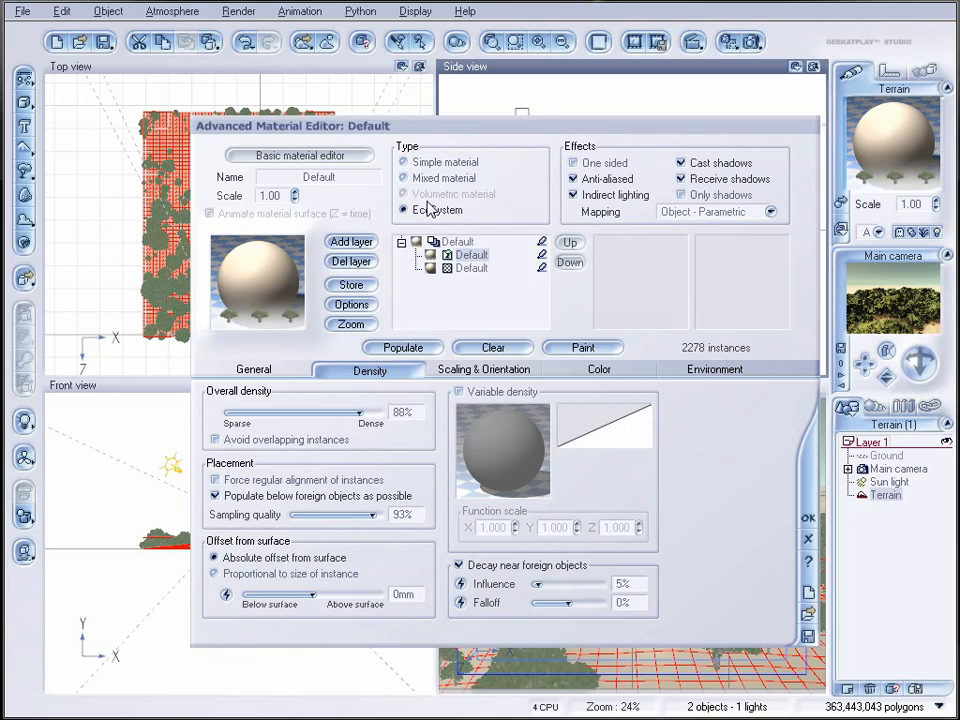
Step: Add a second EcoSystem layer to the terrain material from the Default material and delete its extra simple material layer
{"action": "left_click", "coordinate": [471, 267]}
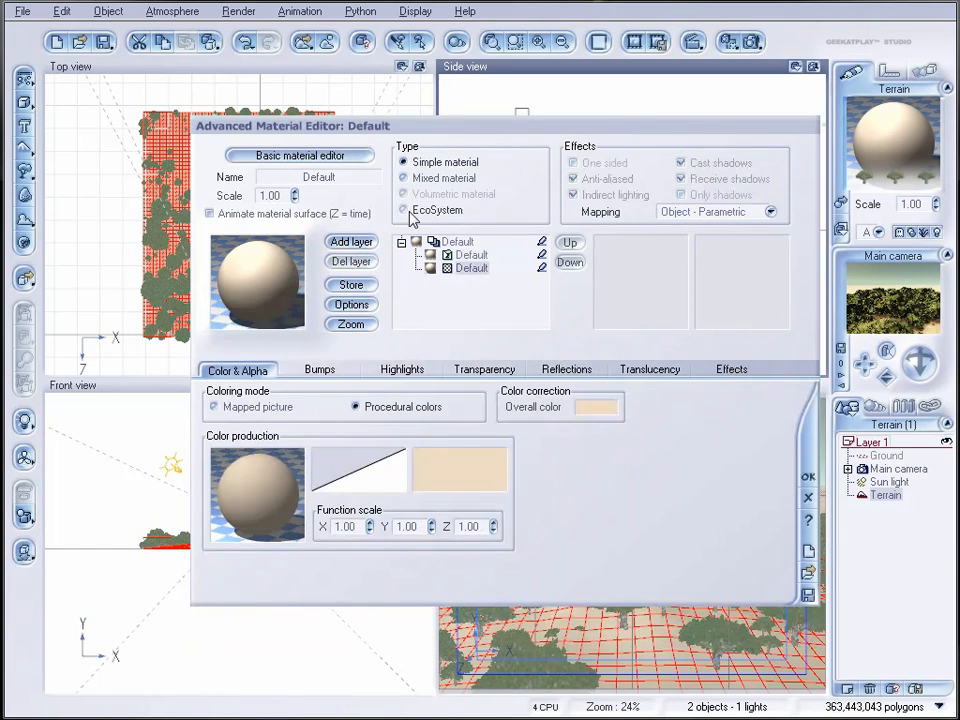
{"action": "left_click", "coordinate": [459, 243]}
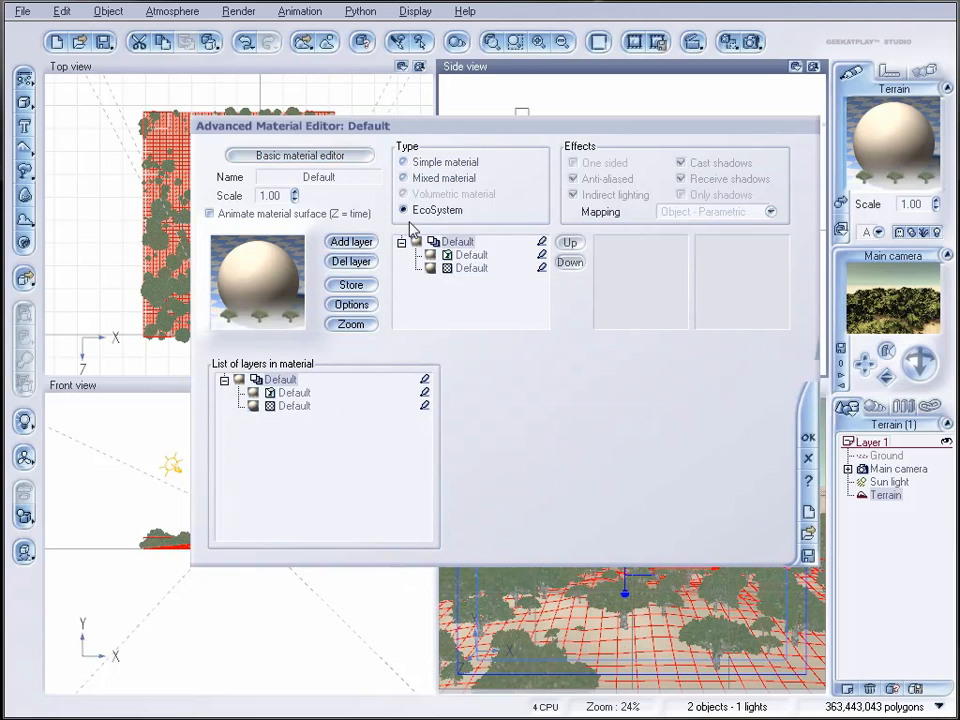
{"action": "left_click", "coordinate": [355, 243]}
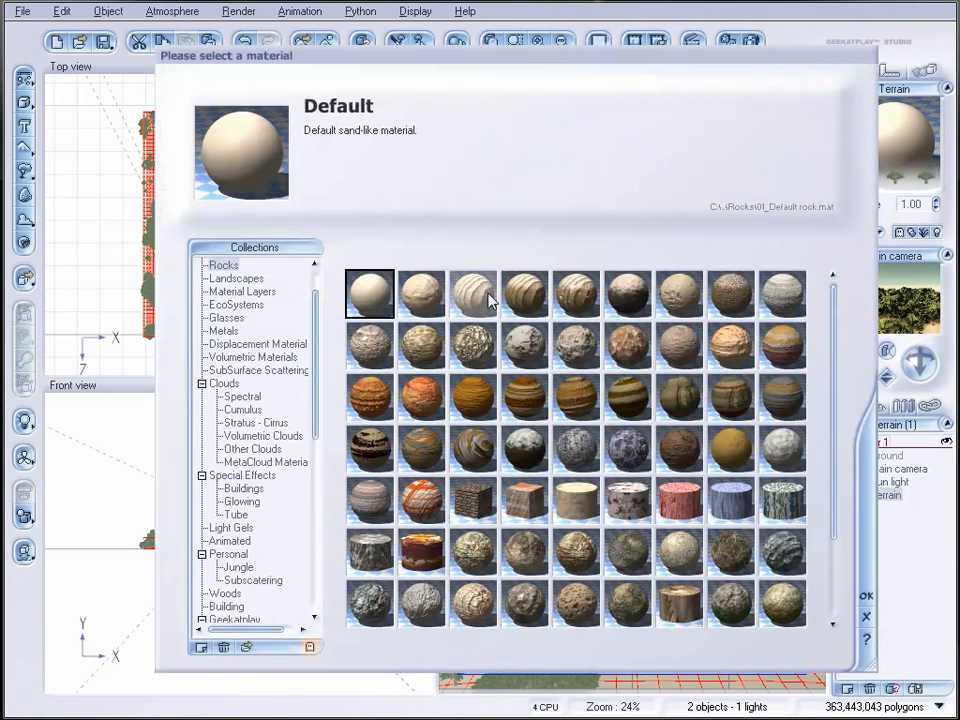
{"action": "left_click", "coordinate": [867, 616]}
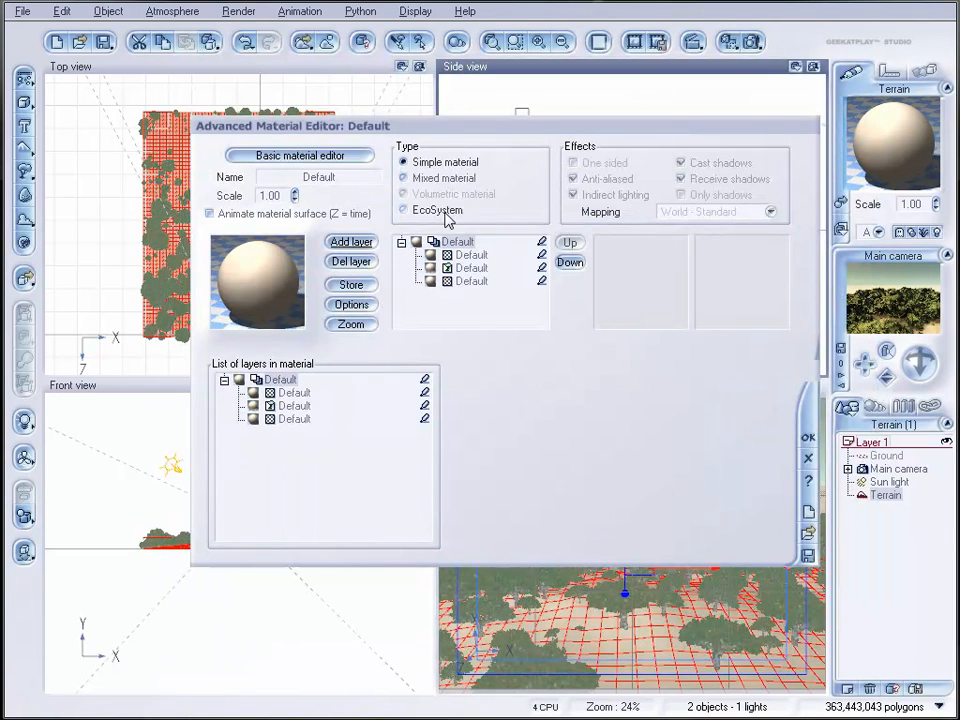
{"action": "left_click", "coordinate": [474, 266]}
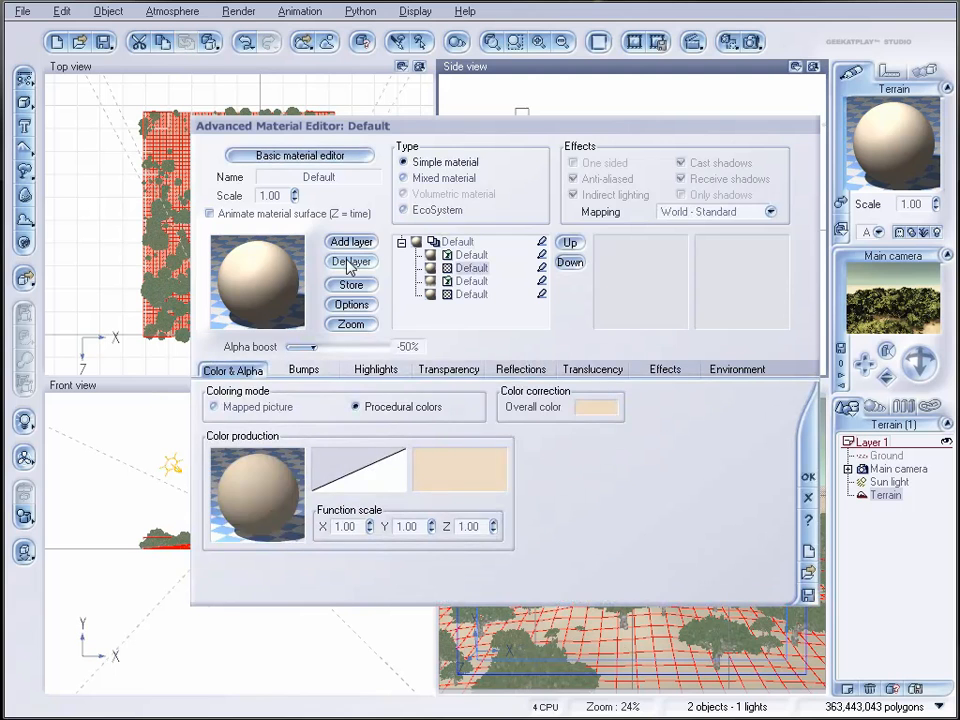
{"action": "left_click", "coordinate": [348, 261]}
Step: Add the Tropic plant species to the population of the new uppermost EcoSystem layer
{"action": "left_click", "coordinate": [472, 257]}
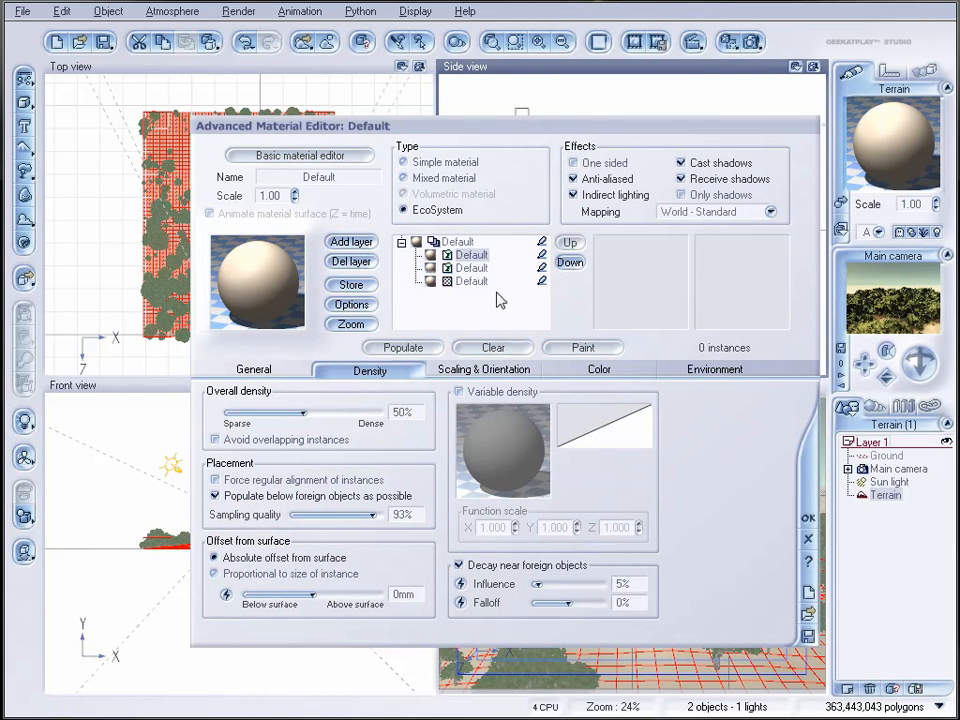
{"action": "left_click", "coordinate": [470, 268]}
{"action": "left_click", "coordinate": [473, 256]}
{"action": "left_click", "coordinate": [254, 370]}
{"action": "left_click", "coordinate": [402, 622]}
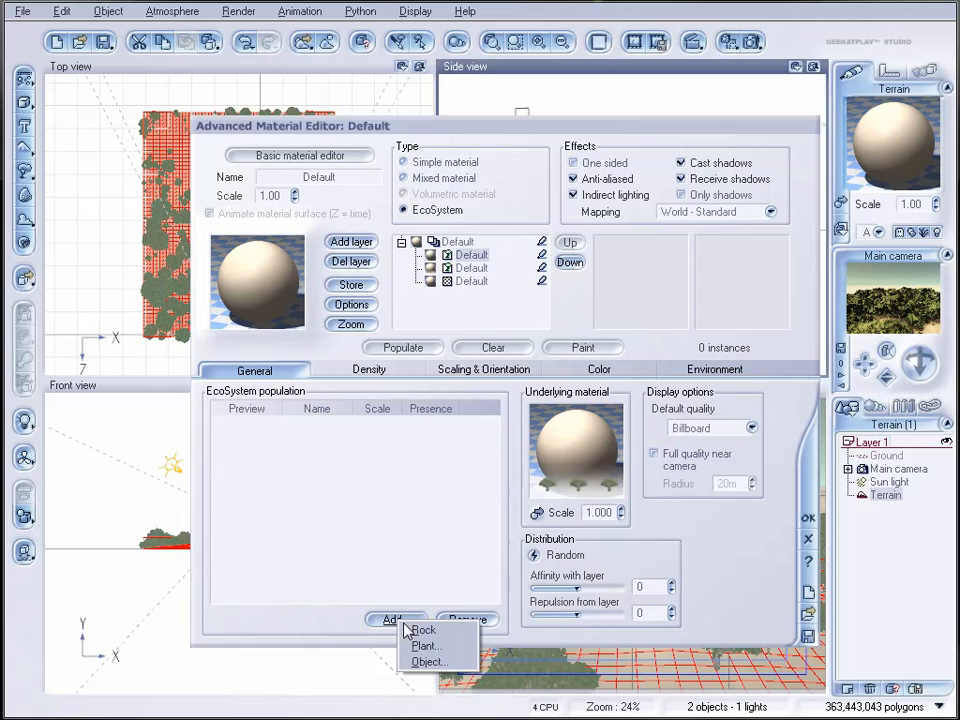
{"action": "left_click", "coordinate": [452, 647]}
{"action": "left_click", "coordinate": [222, 265]}
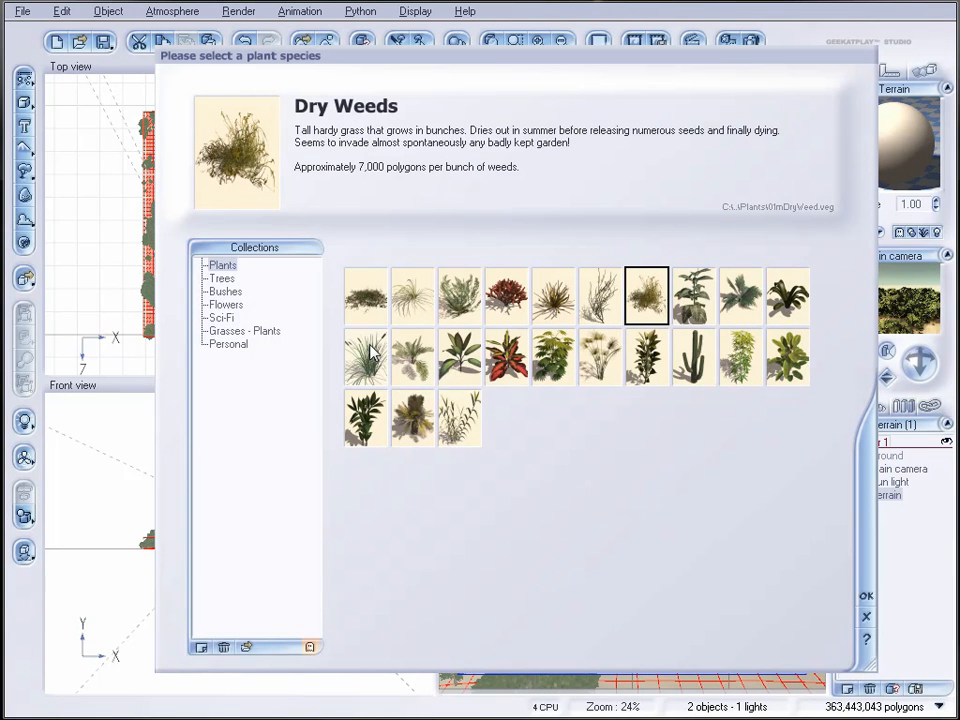
{"action": "left_click", "coordinate": [412, 356]}
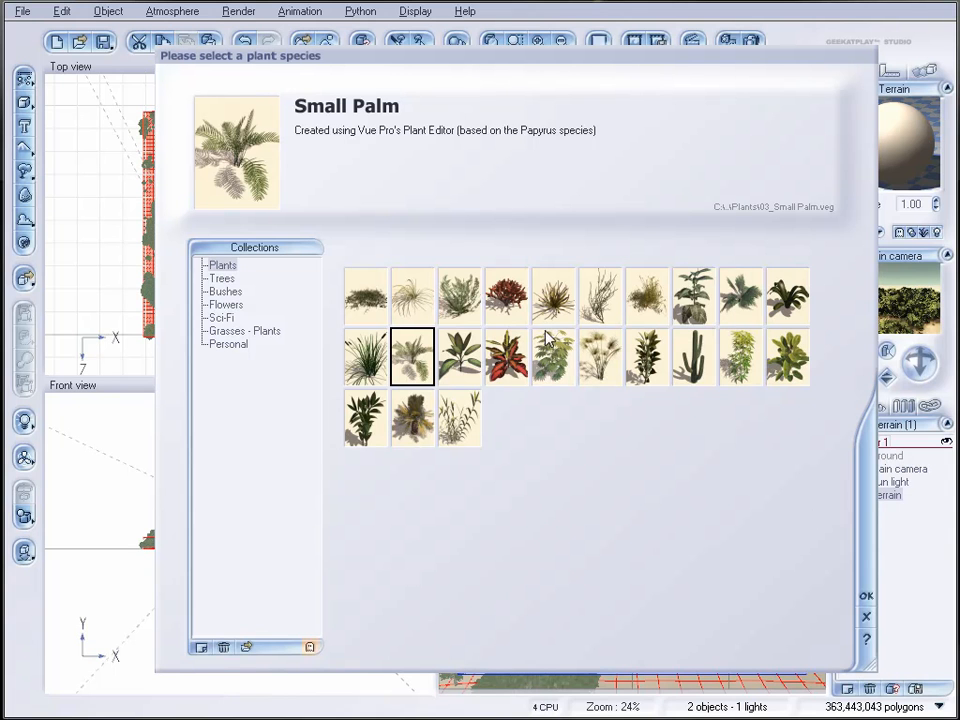
{"action": "left_click", "coordinate": [463, 362]}
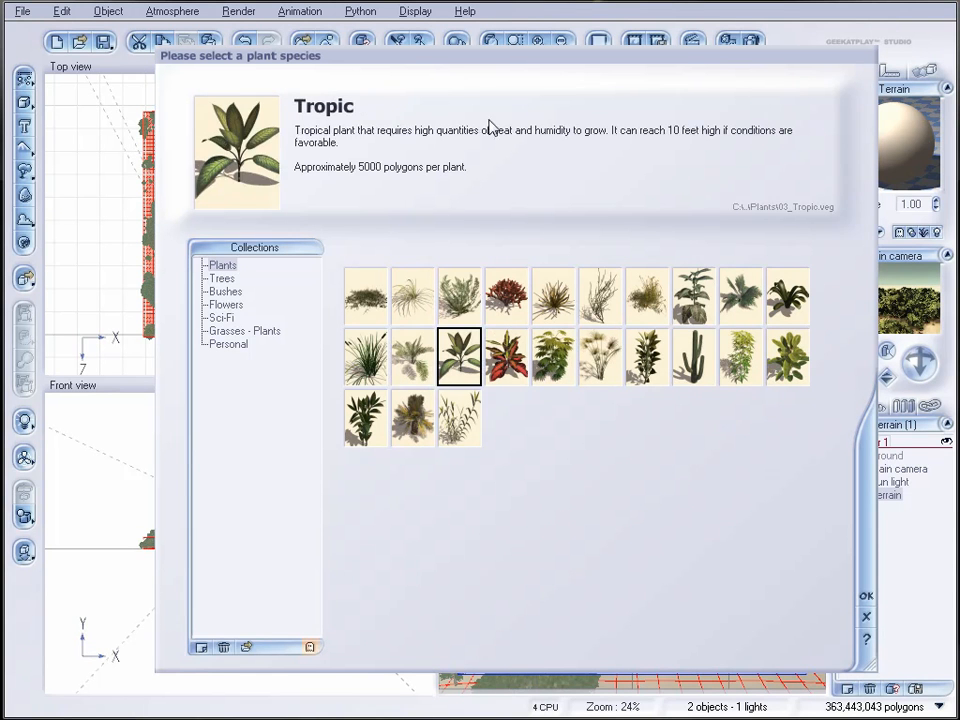
{"action": "left_click", "coordinate": [866, 595]}
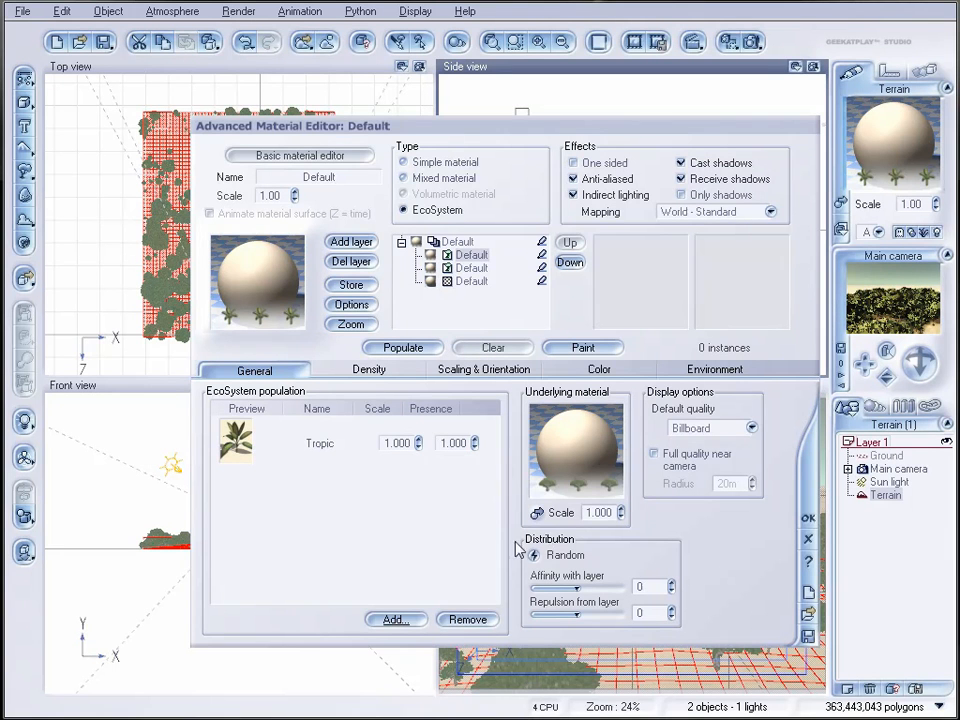
Step: Set the Tropic layer's affinity with the underlying layer to 100 and populate it
{"action": "left_click_drag", "start_coordinate": [546, 584], "coordinate": [540, 587]}
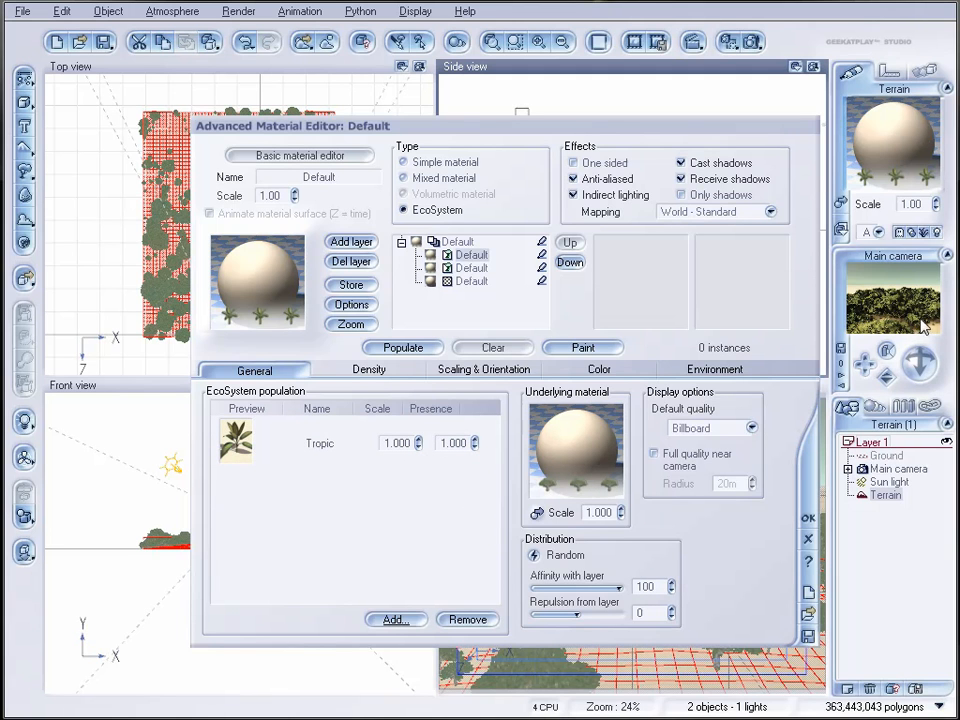
{"action": "left_click", "coordinate": [471, 268]}
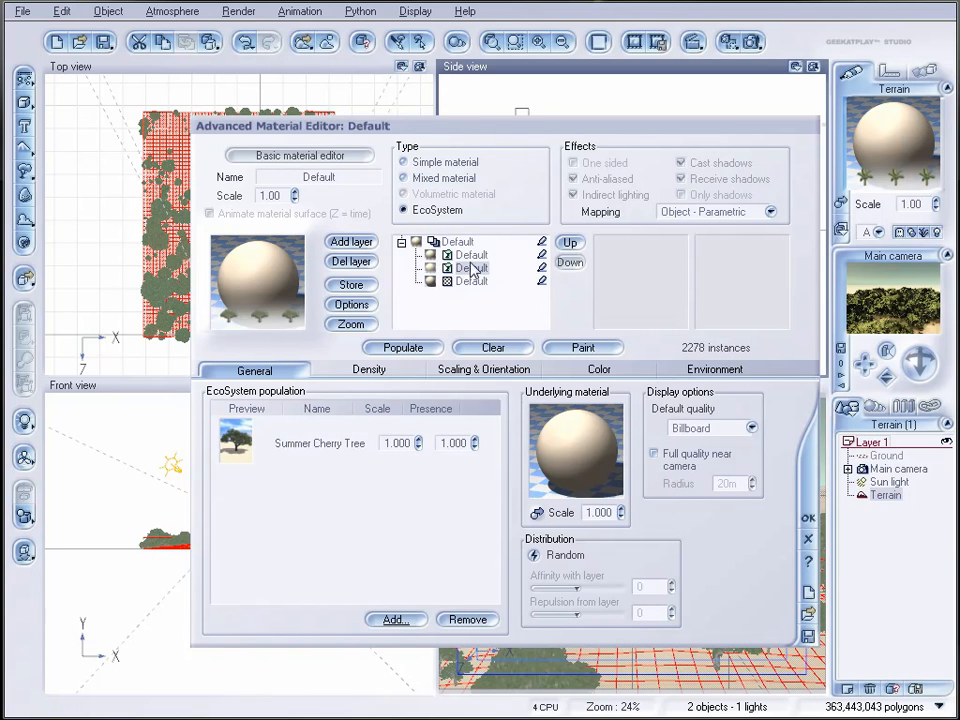
{"action": "left_click", "coordinate": [471, 255]}
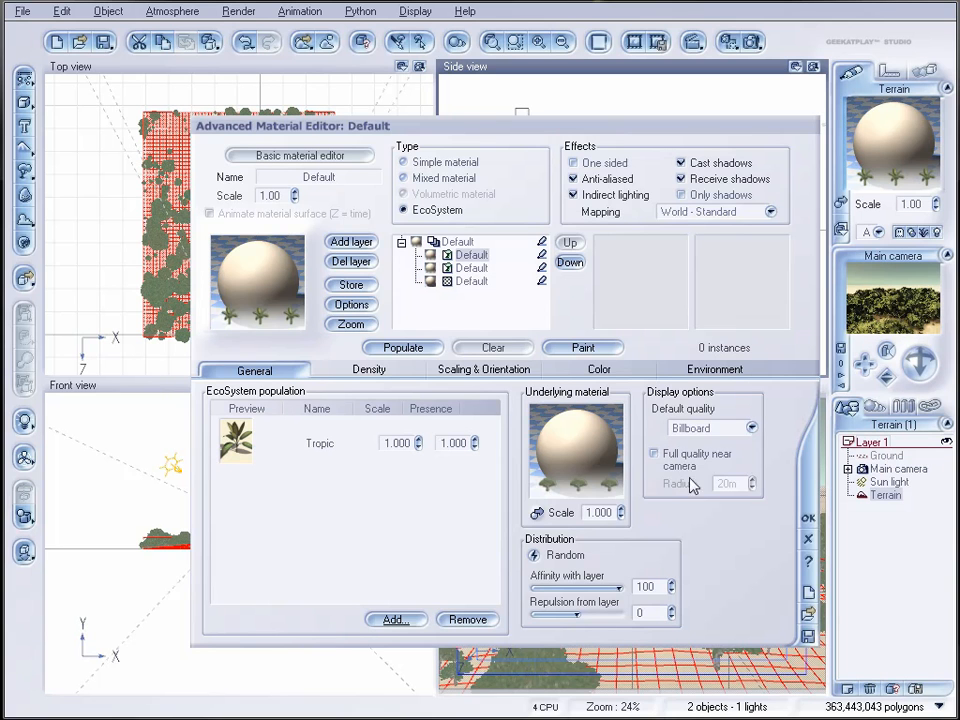
{"action": "left_click", "coordinate": [416, 347]}
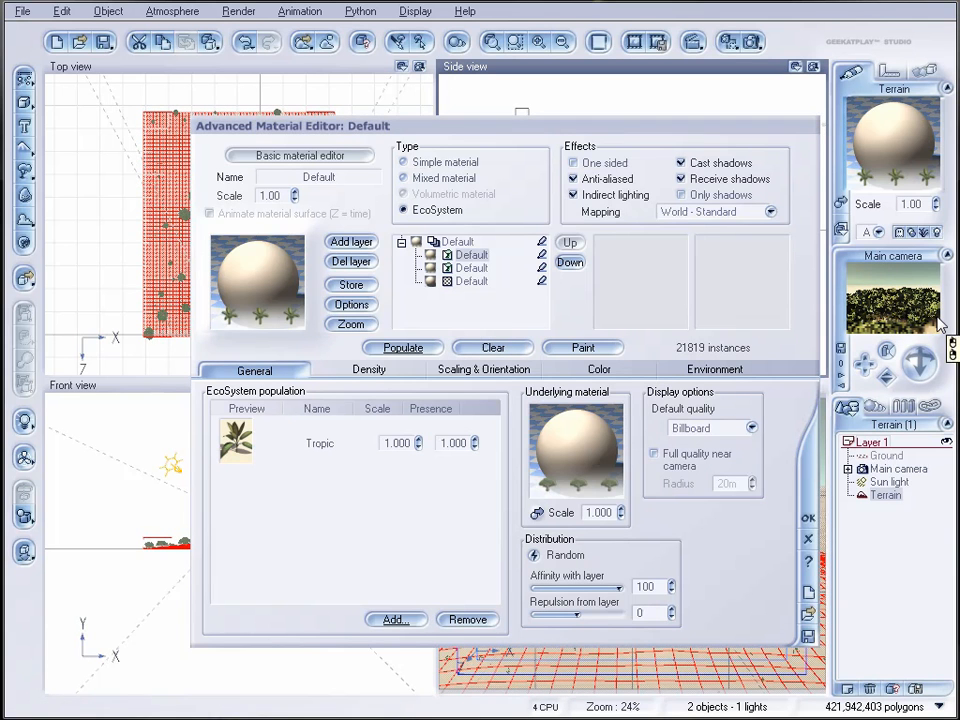
Step: Render the scene to check the Tropic plants around the cherry trees and close the render display
{"action": "left_click", "coordinate": [754, 33]}
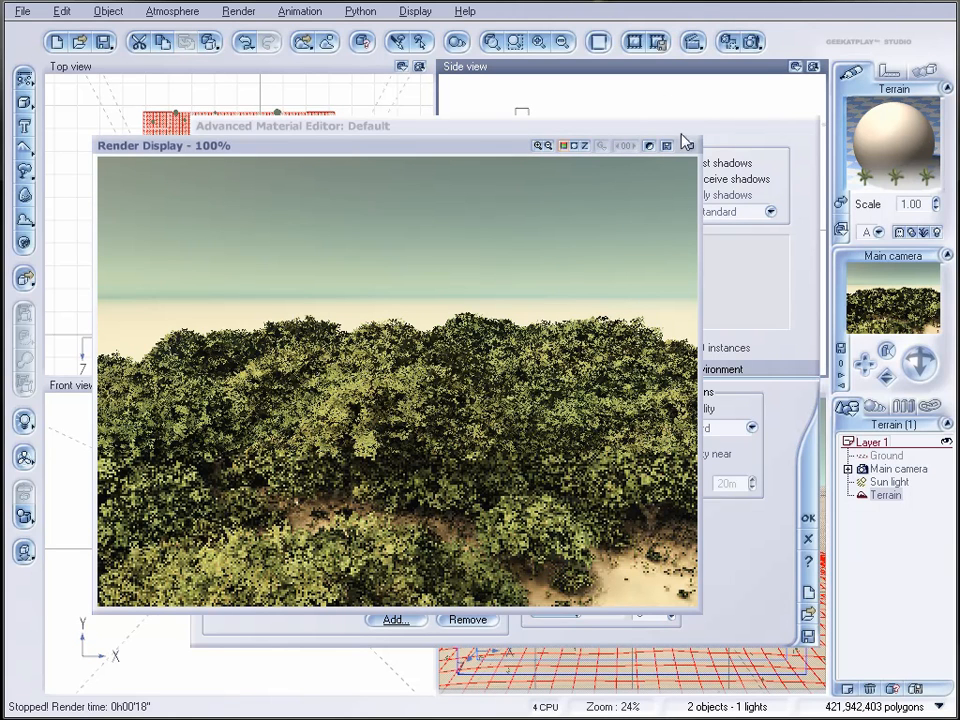
{"action": "left_click", "coordinate": [689, 148]}
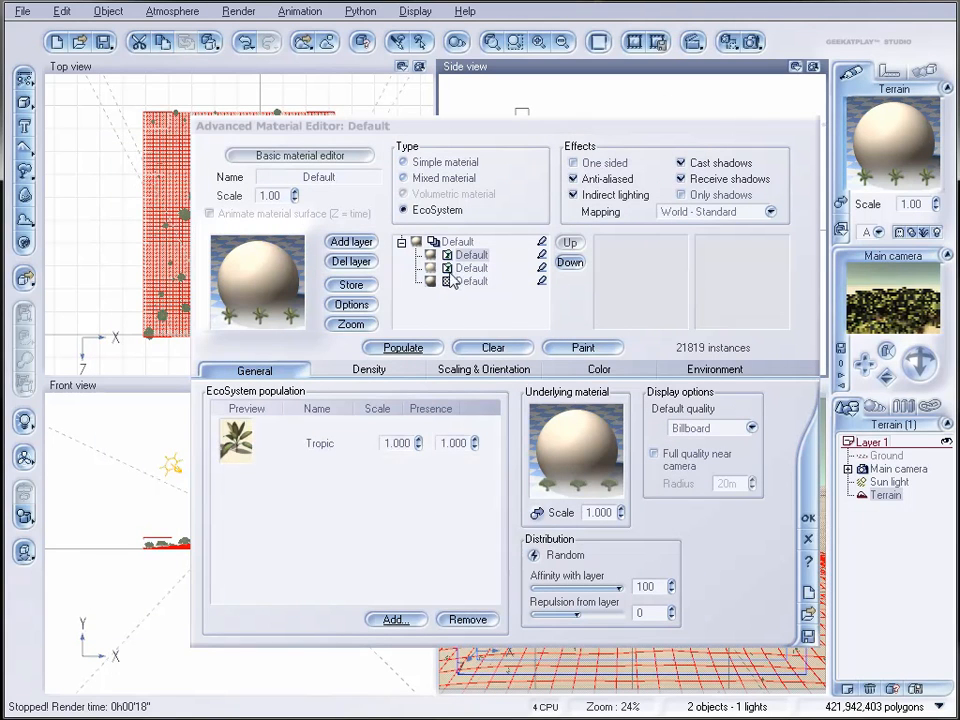
Step: Add a third EcoSystem layer above the Tropic layer from the Default material and delete its extra simple layer
{"action": "left_click", "coordinate": [351, 241]}
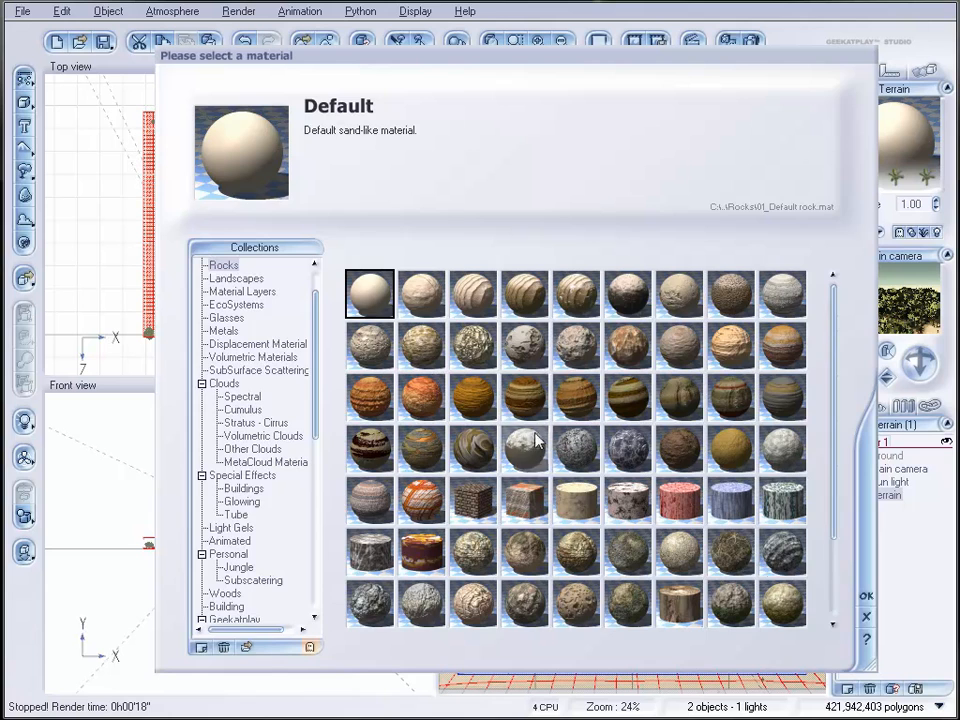
{"action": "left_click", "coordinate": [866, 598]}
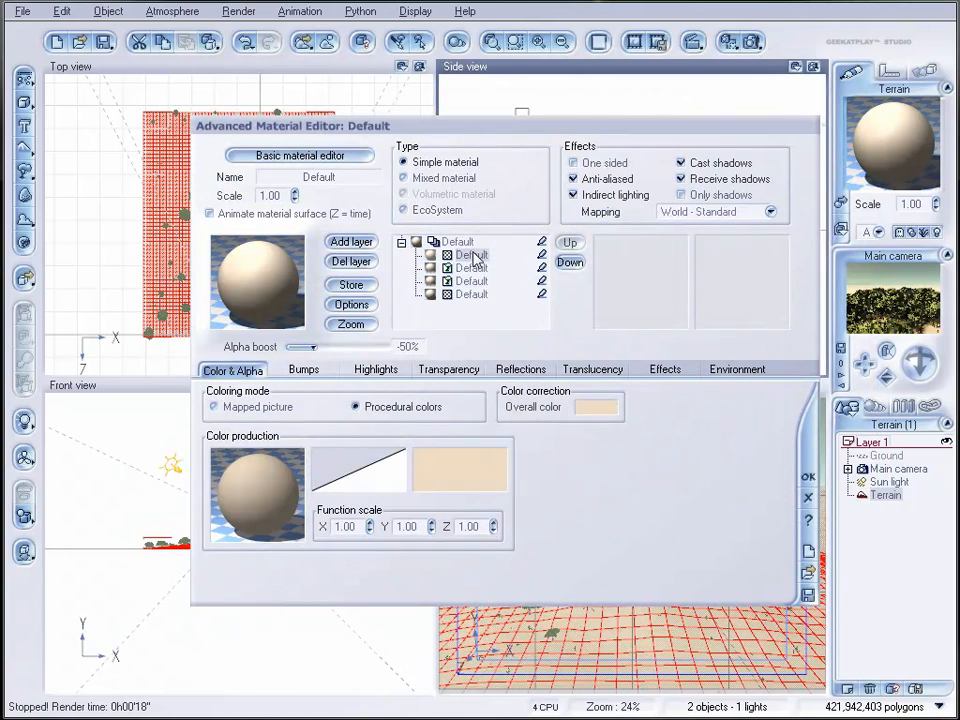
{"action": "left_click", "coordinate": [440, 212]}
{"action": "left_click", "coordinate": [450, 268]}
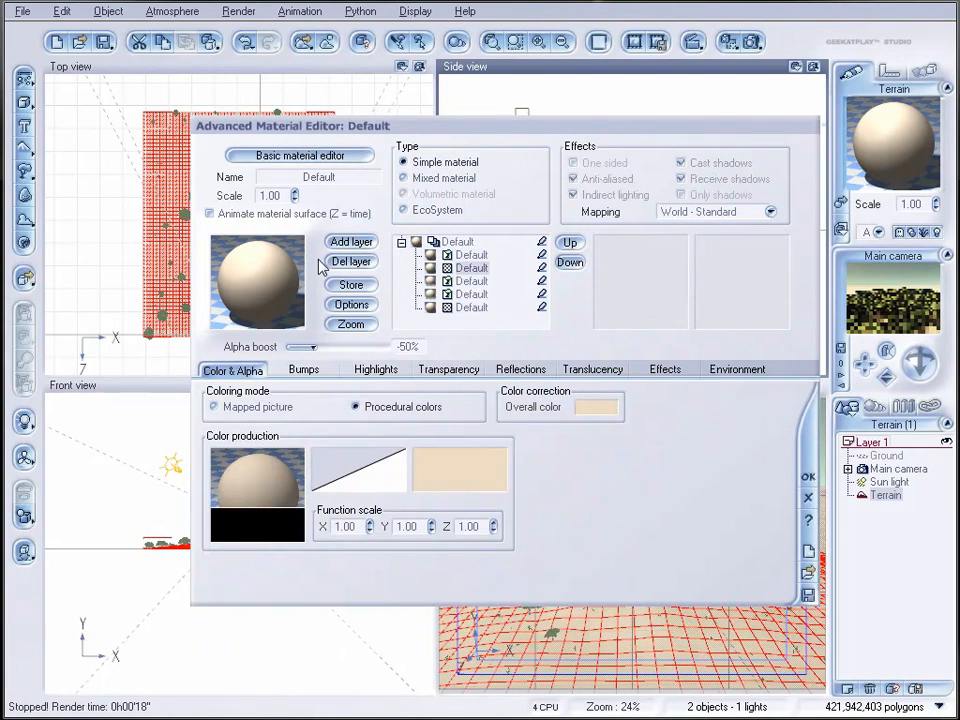
Step: Add the Patch of Grass species to the population of the third EcoSystem layer
{"action": "left_click", "coordinate": [475, 256]}
{"action": "left_click", "coordinate": [398, 621]}
{"action": "left_click", "coordinate": [424, 645]}
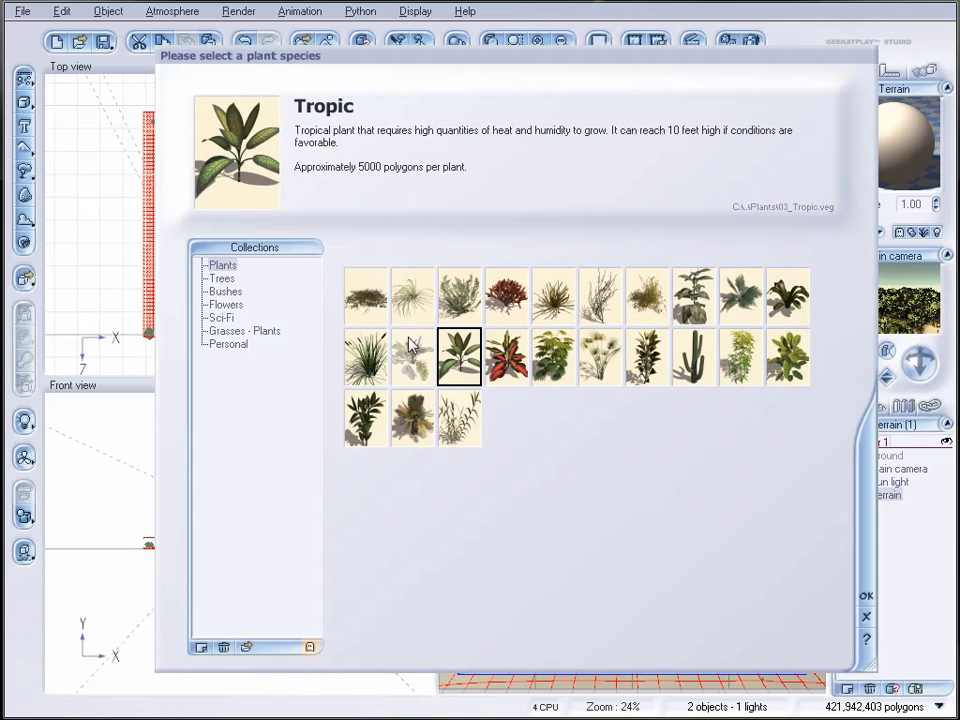
{"action": "left_click", "coordinate": [379, 305]}
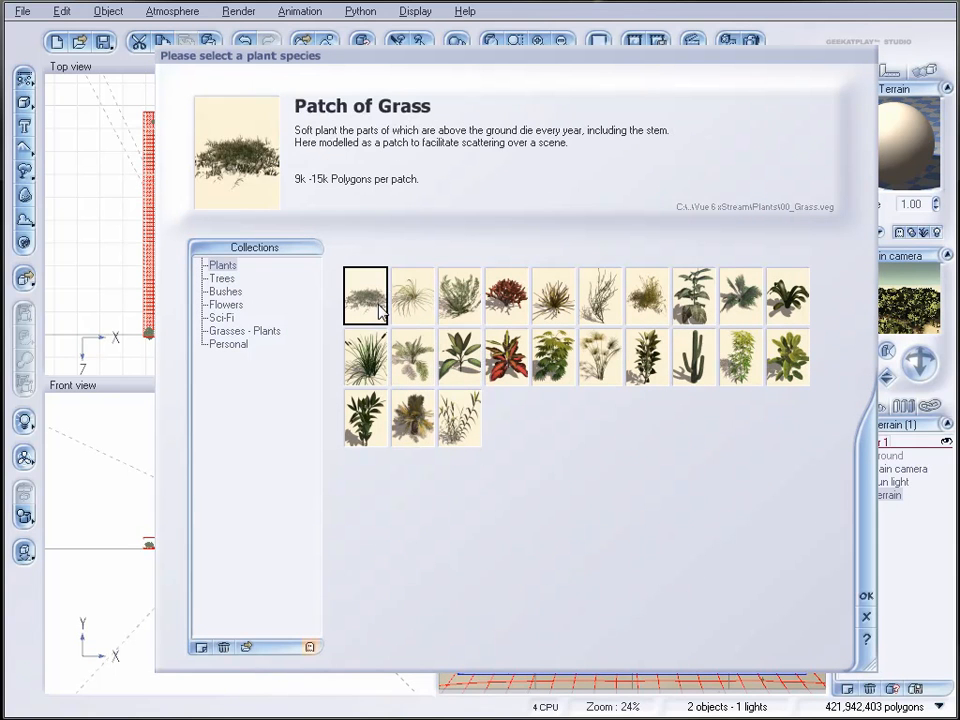
{"action": "left_click", "coordinate": [866, 598]}
Step: Set the grass layer's repulsion from layer to 100 and its overall density to 87%, populating the layer
{"action": "left_click_drag", "start_coordinate": [578, 615], "coordinate": [627, 614]}
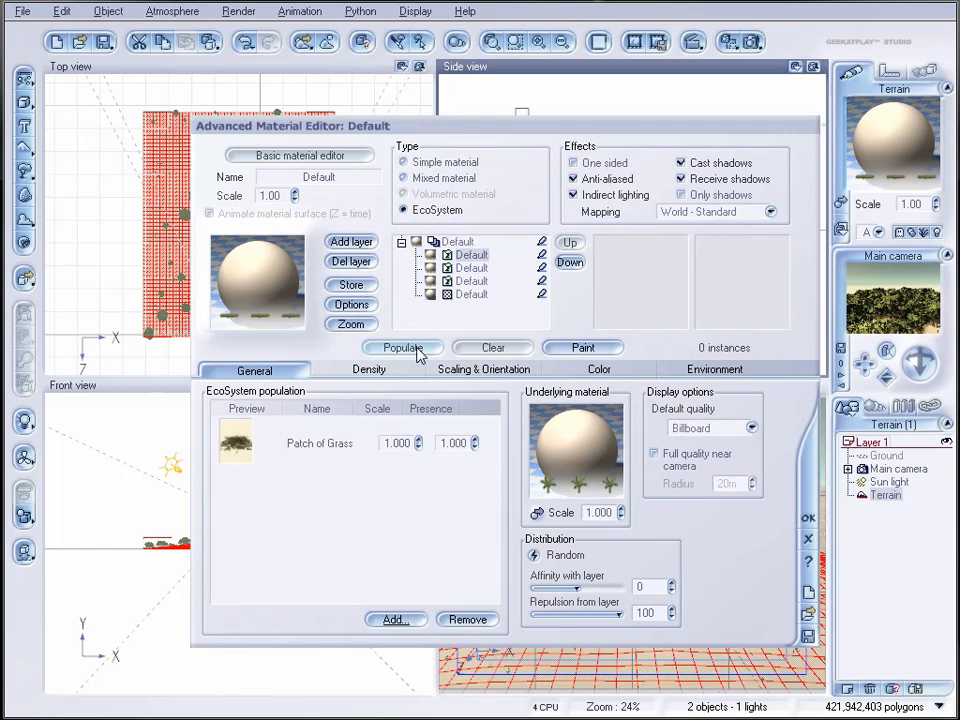
{"action": "left_click", "coordinate": [418, 350]}
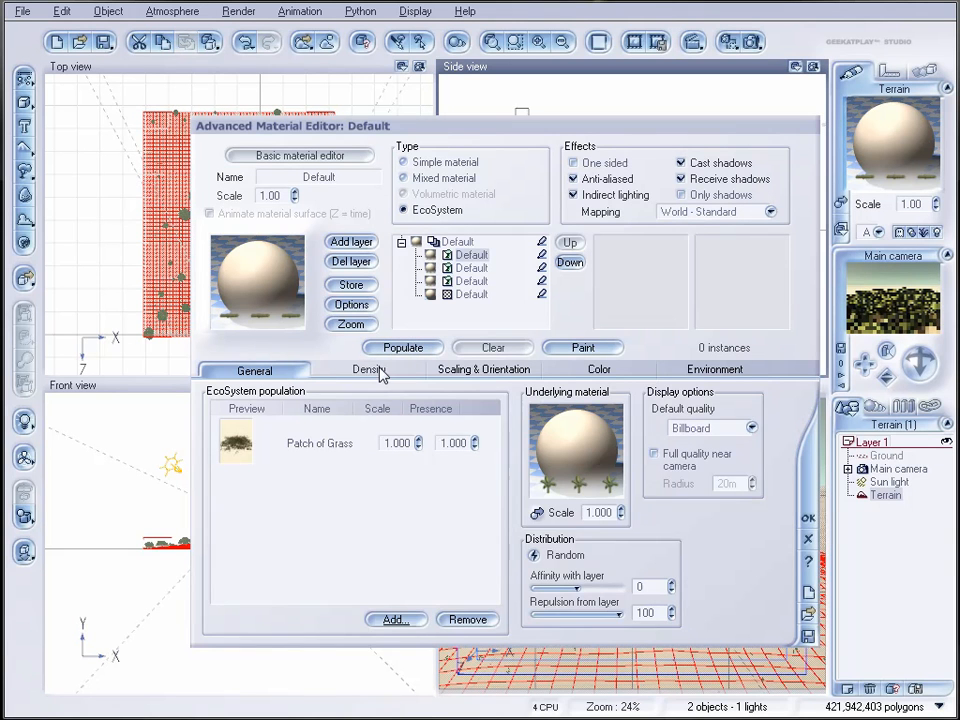
{"action": "left_click", "coordinate": [370, 370]}
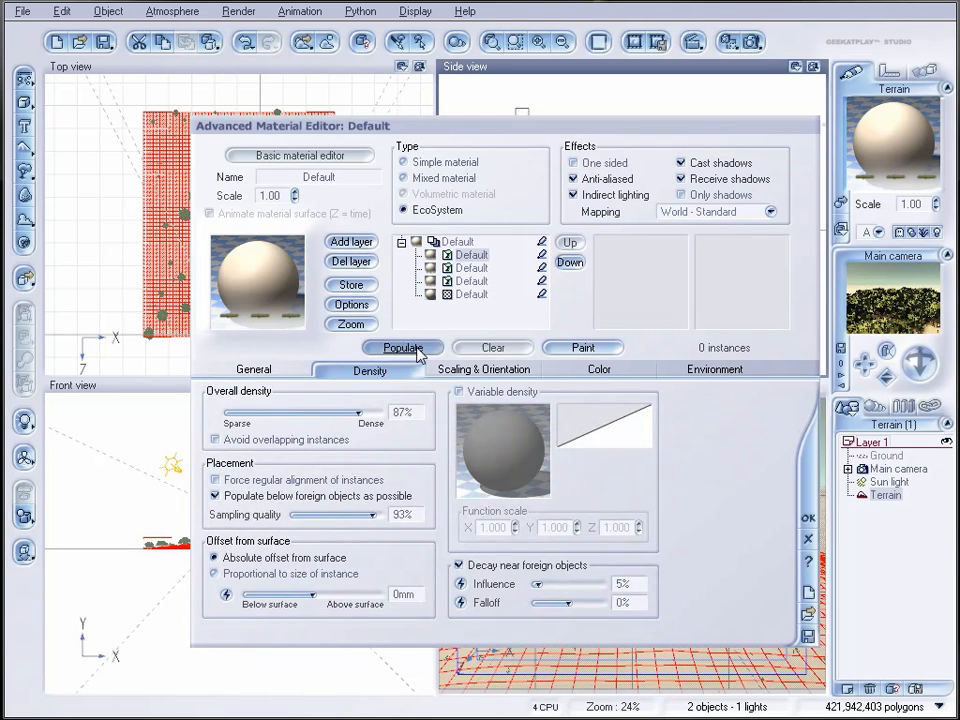
Step: Adjust the grass layer's repulsion from layer to 67 and then 69, populating after each change, and accept the material
{"action": "left_click", "coordinate": [305, 370]}
{"action": "left_click_drag", "start_coordinate": [621, 617], "coordinate": [605, 616]}
{"action": "left_click", "coordinate": [405, 348]}
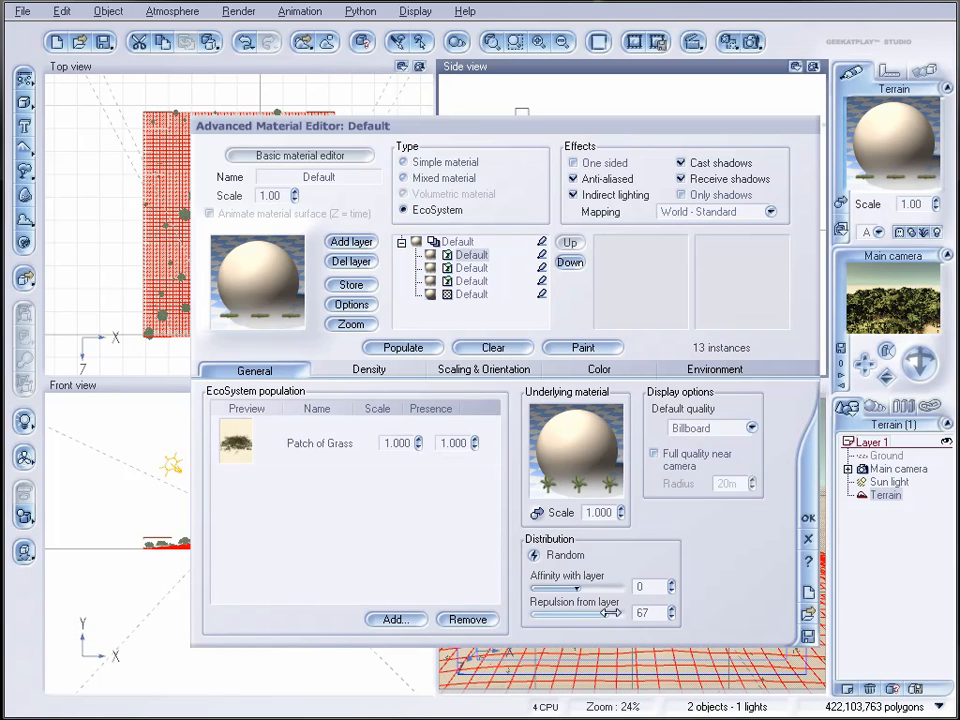
{"action": "left_click_drag", "start_coordinate": [608, 614], "coordinate": [611, 614]}
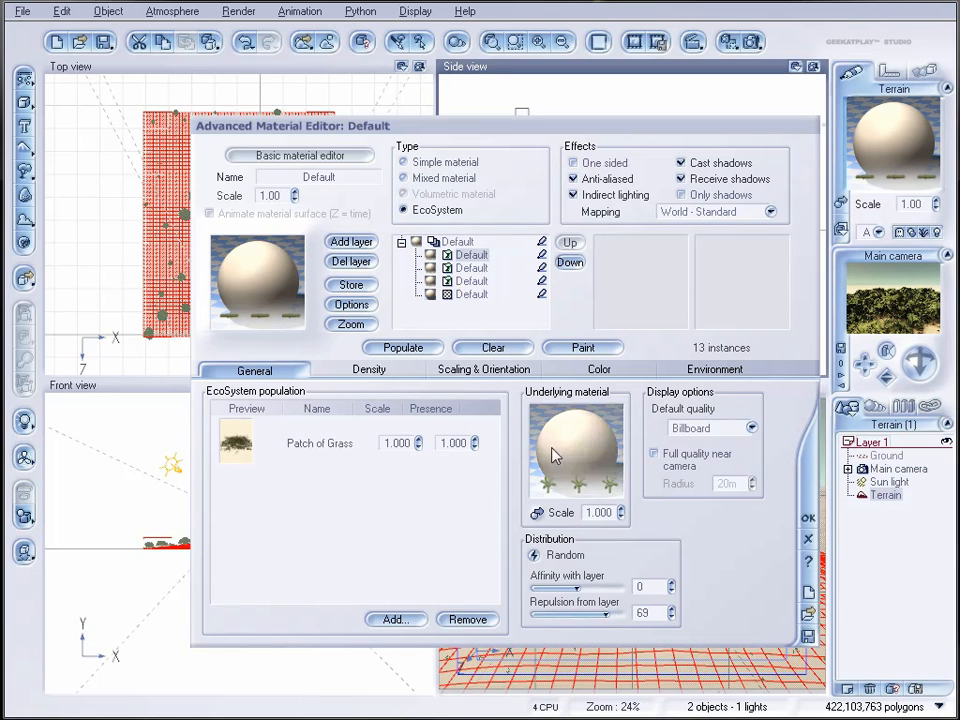
{"action": "left_click", "coordinate": [388, 349]}
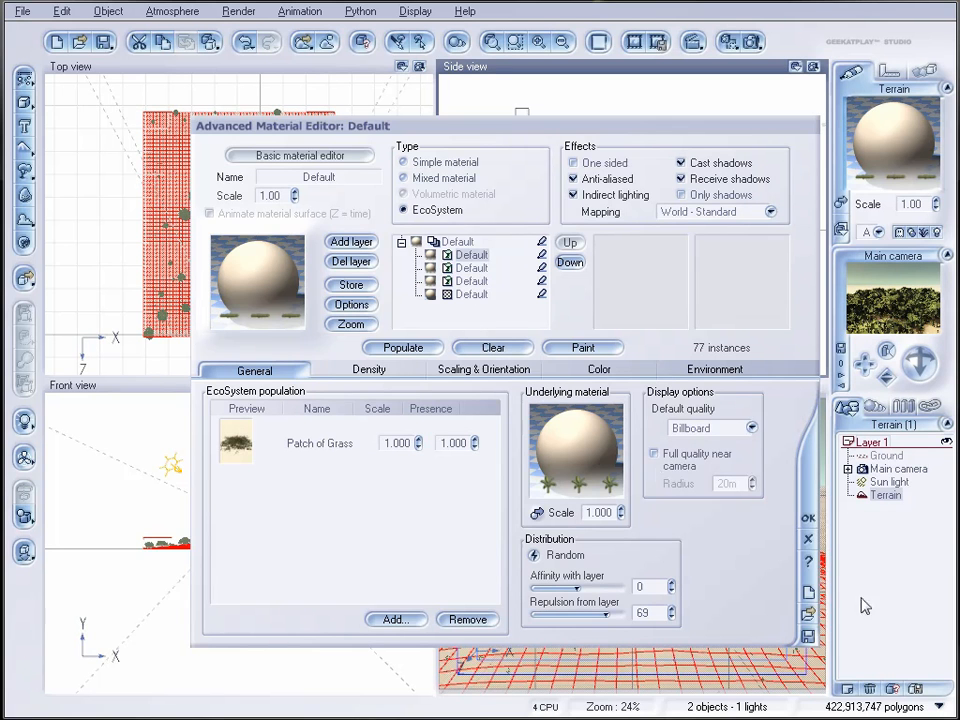
{"action": "left_click", "coordinate": [808, 518]}
Step: Open the Cherry Leaves EcoSystem material and edit the function behind its mapped colour picture
{"action": "left_click", "coordinate": [876, 407]}
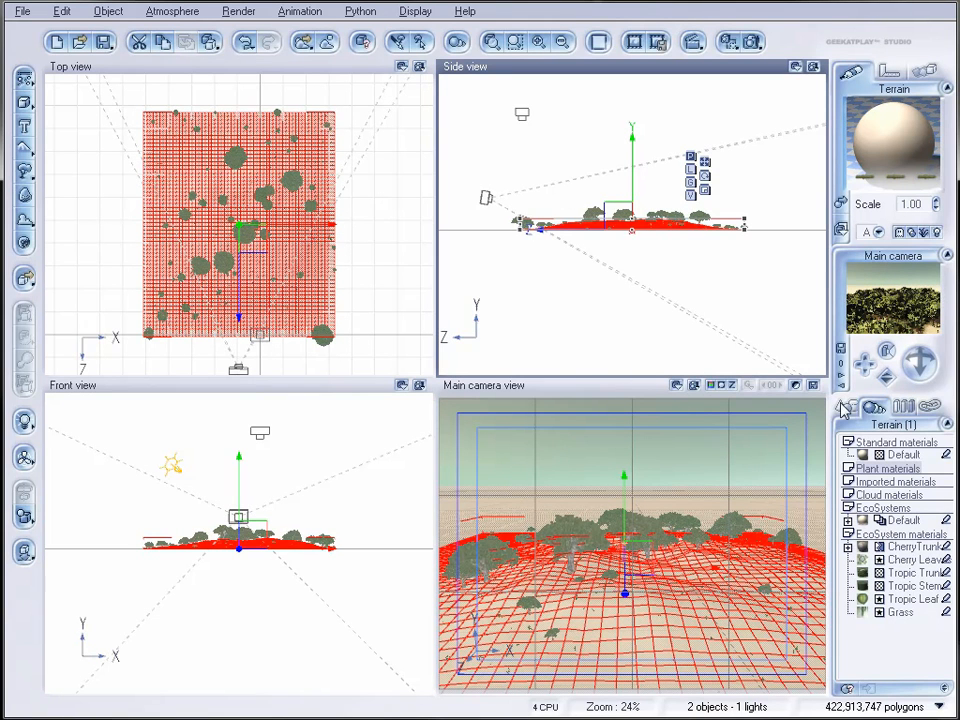
{"action": "double_click", "coordinate": [861, 563]}
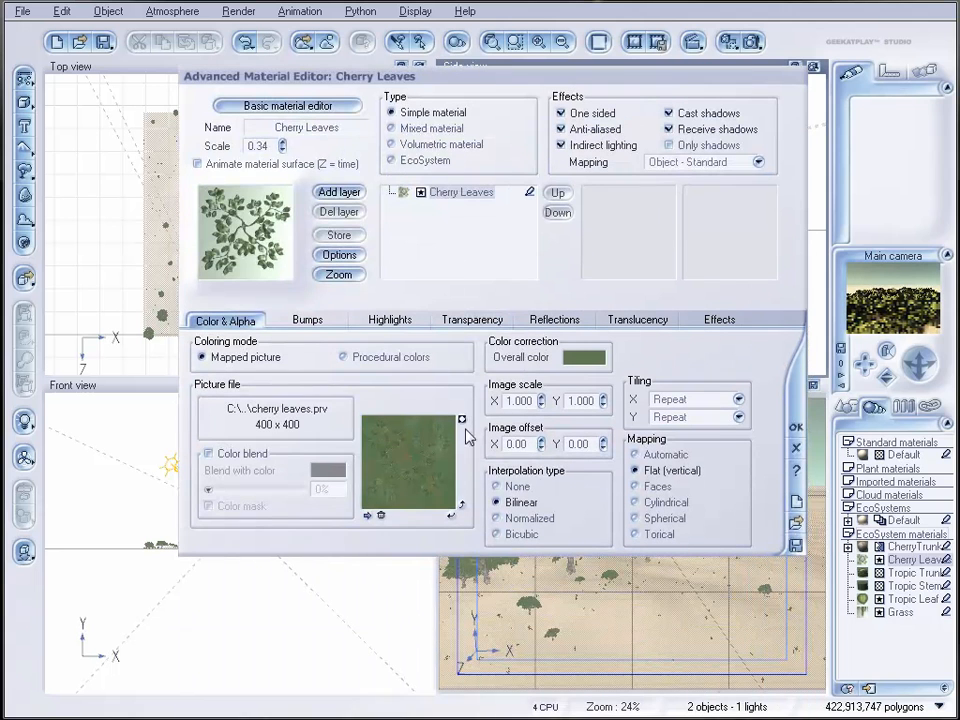
{"action": "right_click", "coordinate": [393, 450]}
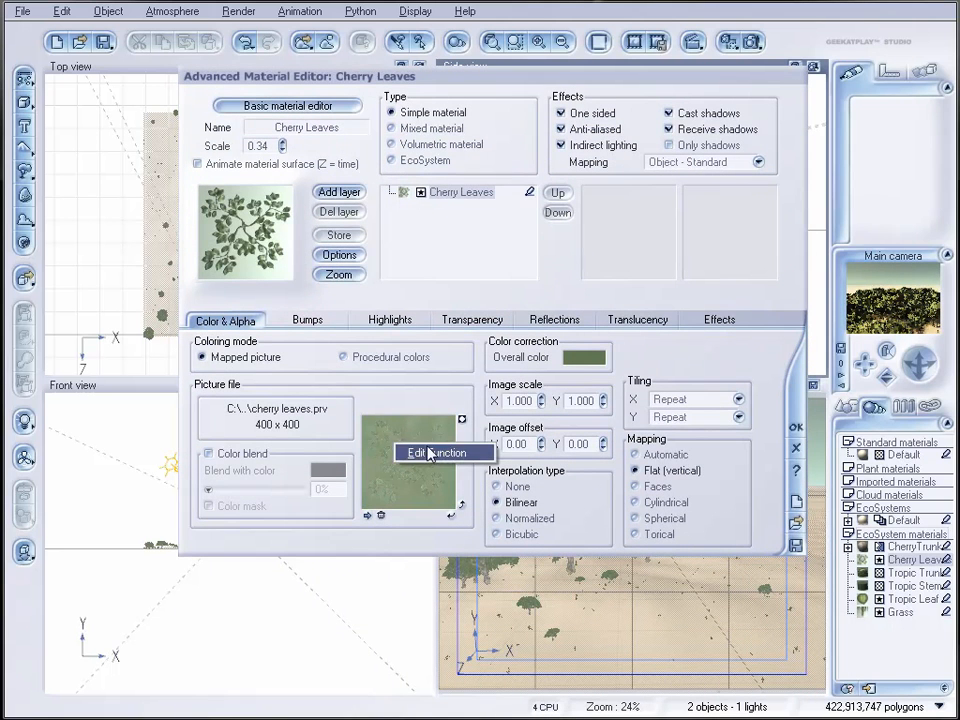
{"action": "left_click", "coordinate": [429, 455]}
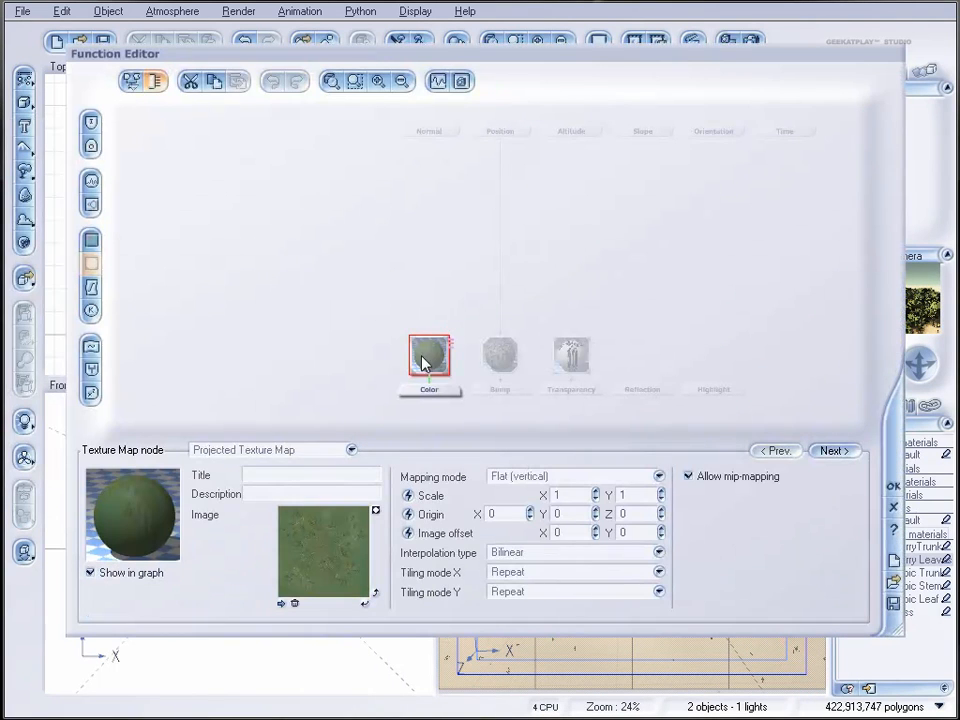
Step: Move the colour texture map node aside and add an Object Center input node to the function graph
{"action": "left_click_drag", "start_coordinate": [429, 355], "coordinate": [285, 283]}
{"action": "left_click", "coordinate": [384, 204]}
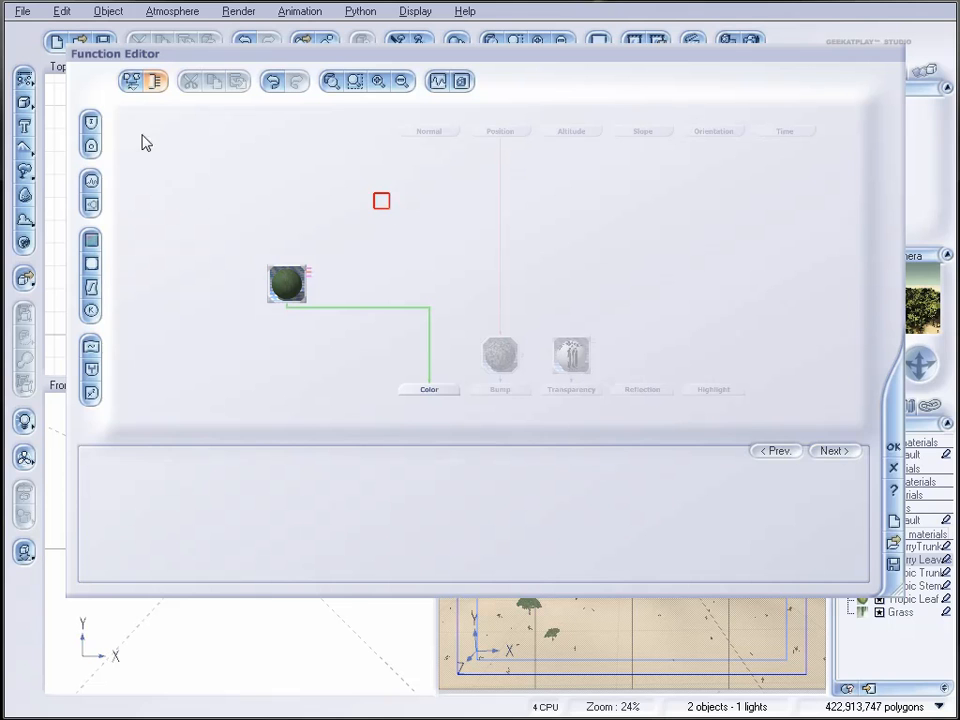
{"action": "left_click", "coordinate": [92, 122]}
{"action": "left_click", "coordinate": [245, 452]}
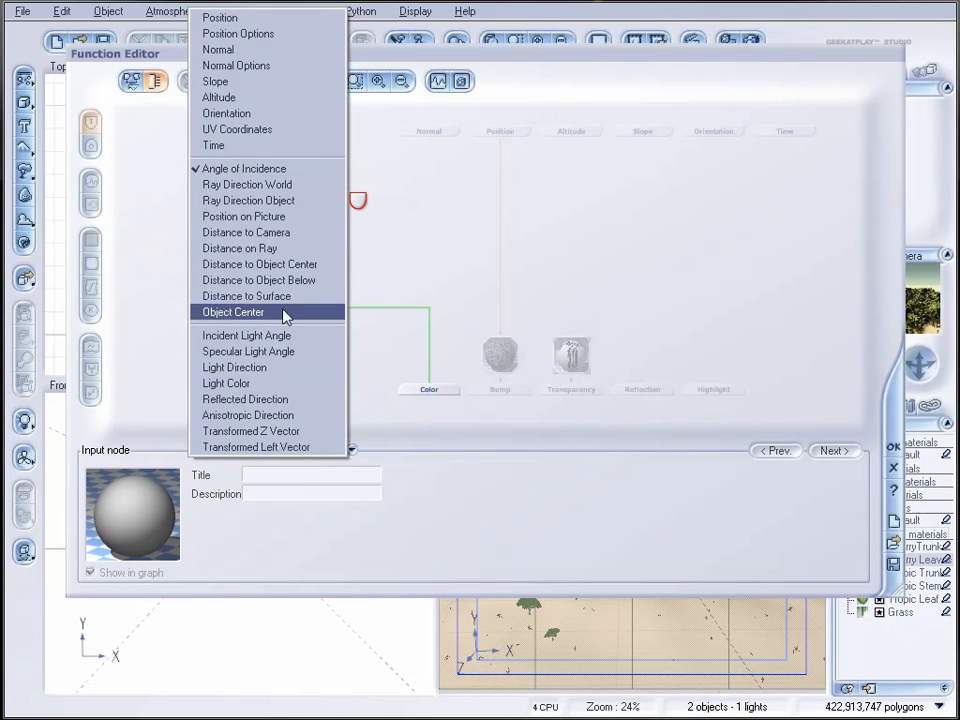
{"action": "left_click", "coordinate": [283, 312]}
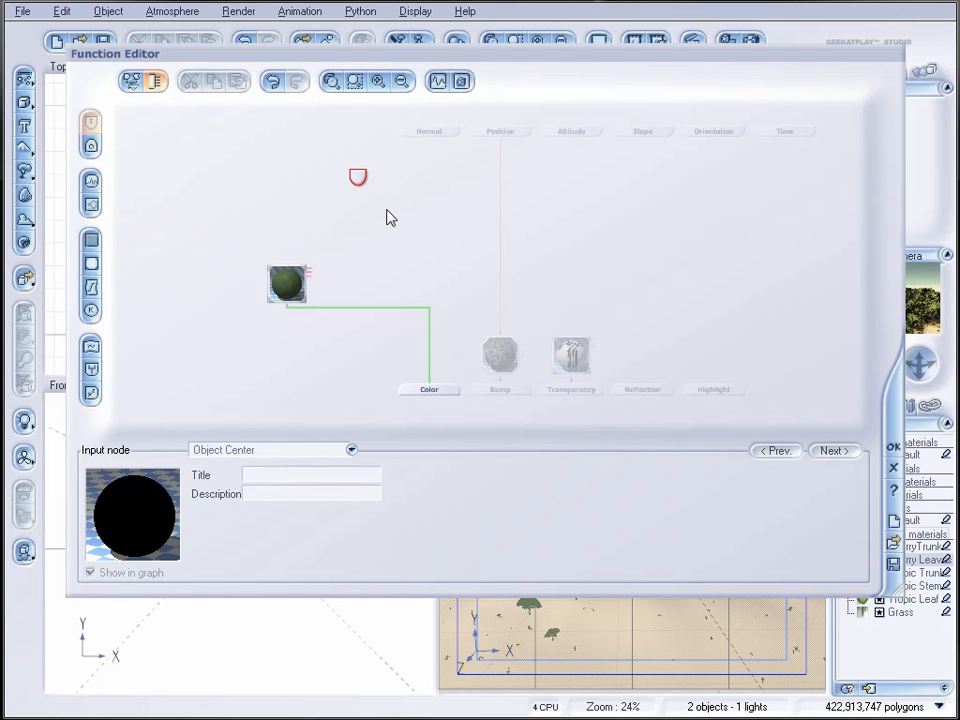
Step: Add a Perlin noise node to the function graph, feed it from the Object Center input and place it just below that input
{"action": "left_click", "coordinate": [414, 217]}
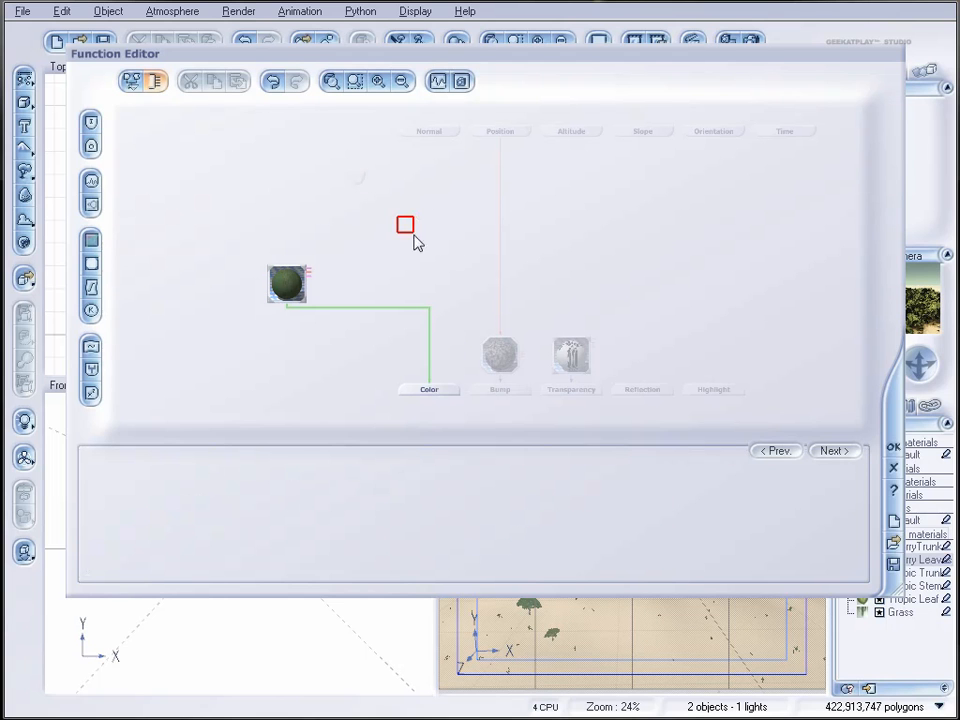
{"action": "left_click", "coordinate": [90, 185]}
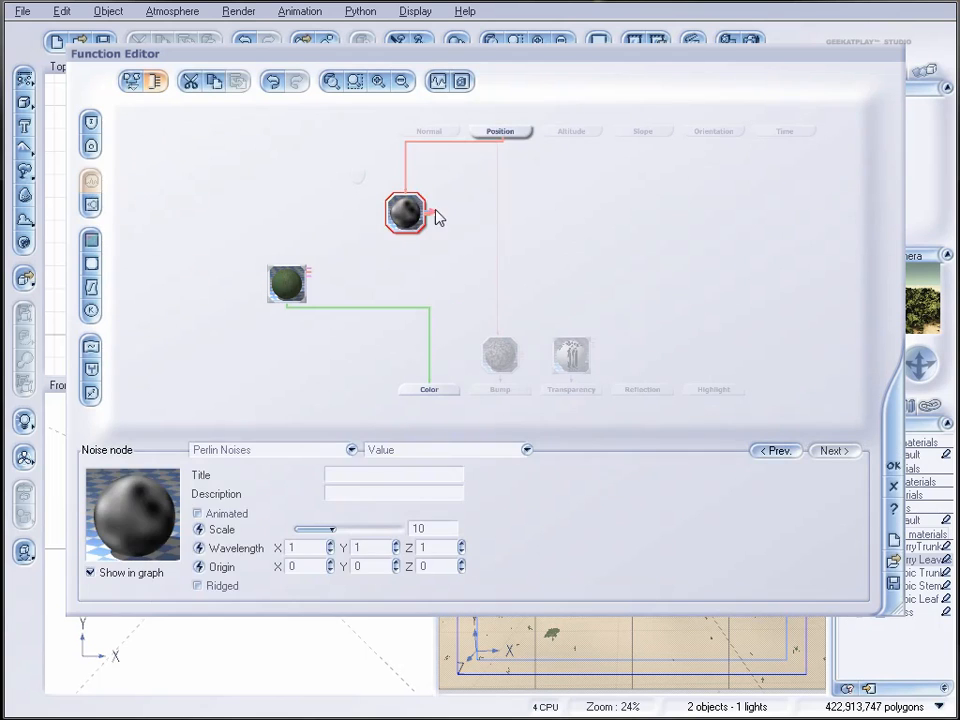
{"action": "left_click_drag", "start_coordinate": [406, 193], "coordinate": [354, 182]}
{"action": "left_click_drag", "start_coordinate": [408, 220], "coordinate": [383, 235]}
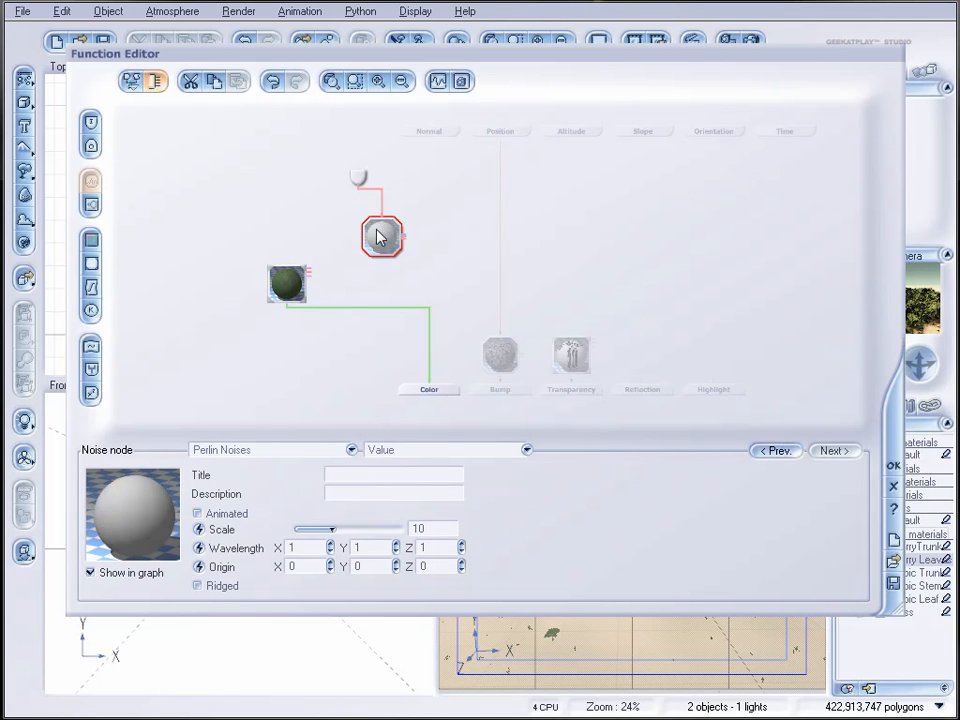
Step: Add a color map node below the noise node and drive it with the noise output
{"action": "left_click", "coordinate": [451, 225]}
{"action": "left_click", "coordinate": [91, 240]}
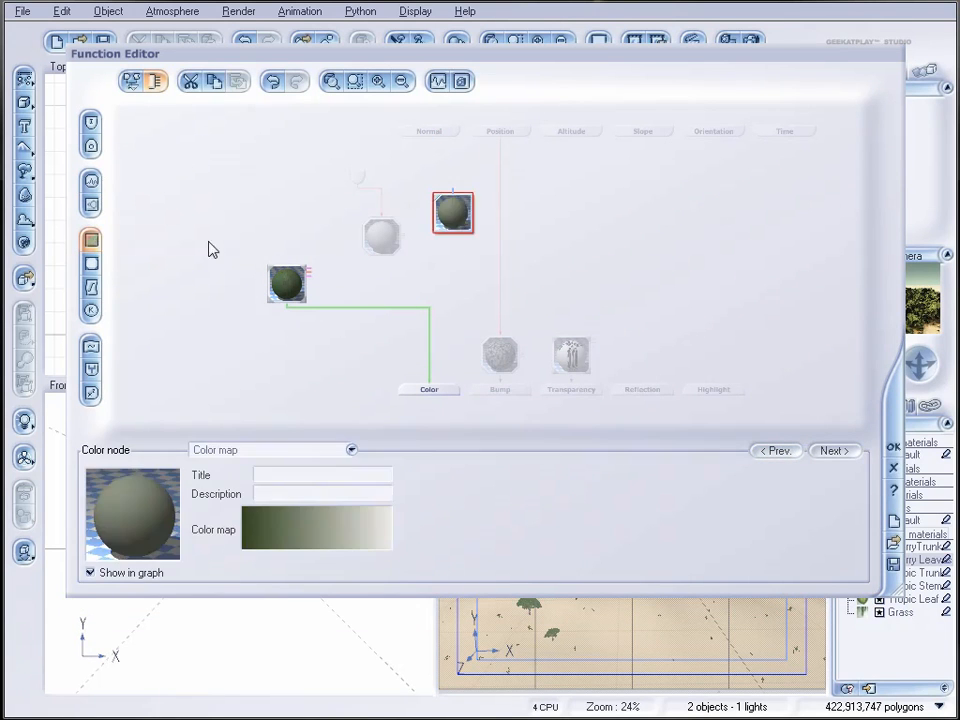
{"action": "left_click_drag", "start_coordinate": [454, 210], "coordinate": [453, 258]}
{"action": "left_click_drag", "start_coordinate": [378, 231], "coordinate": [402, 212]}
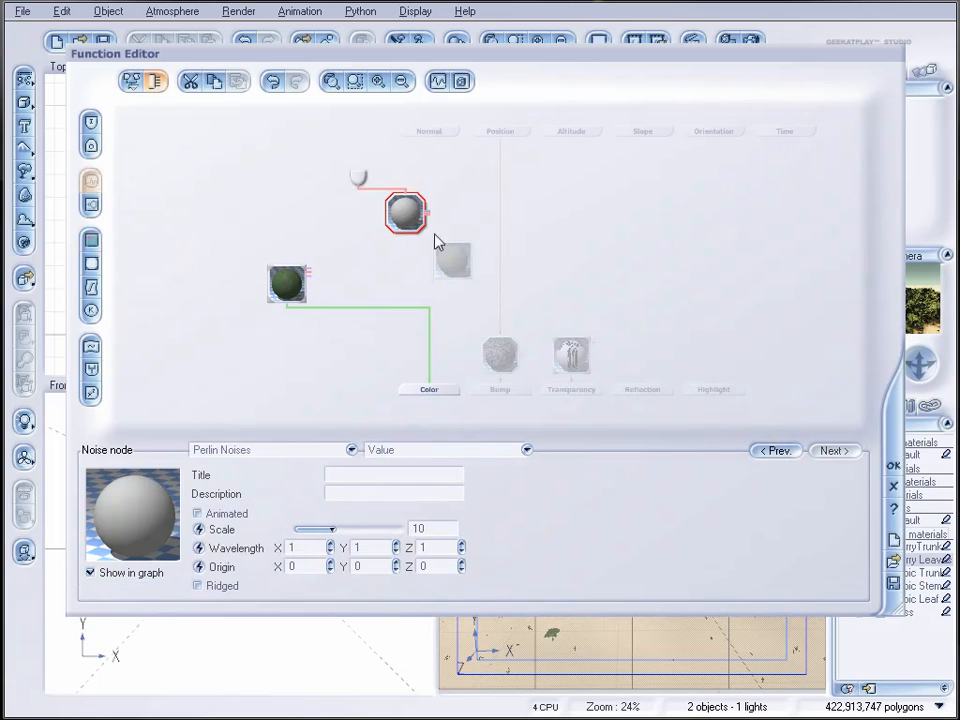
{"action": "left_click_drag", "start_coordinate": [453, 237], "coordinate": [405, 234]}
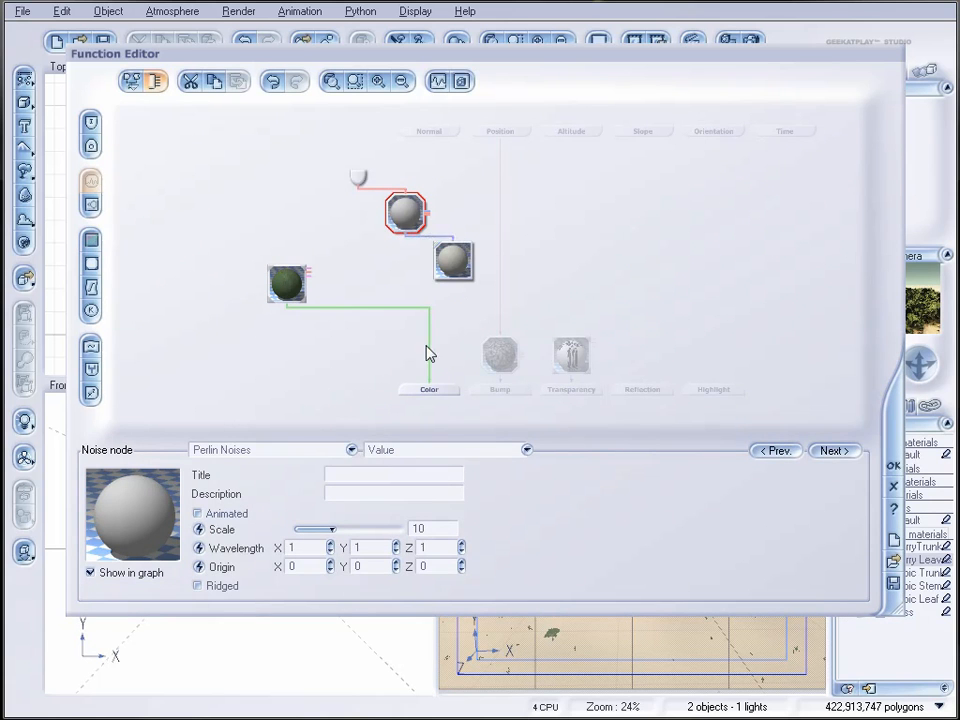
Step: Insert a Blender combiner between the projected texture map and the Color output, and connect the color map node as its second input
{"action": "left_click", "coordinate": [429, 322]}
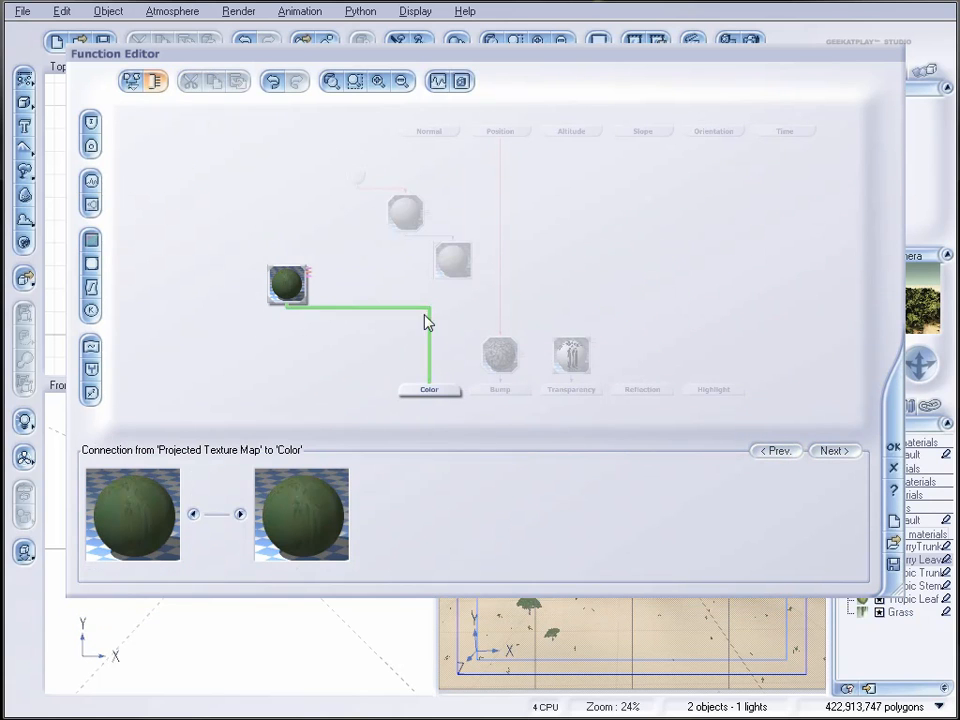
{"action": "left_click", "coordinate": [91, 369]}
{"action": "left_click_drag", "start_coordinate": [335, 343], "coordinate": [454, 284]}
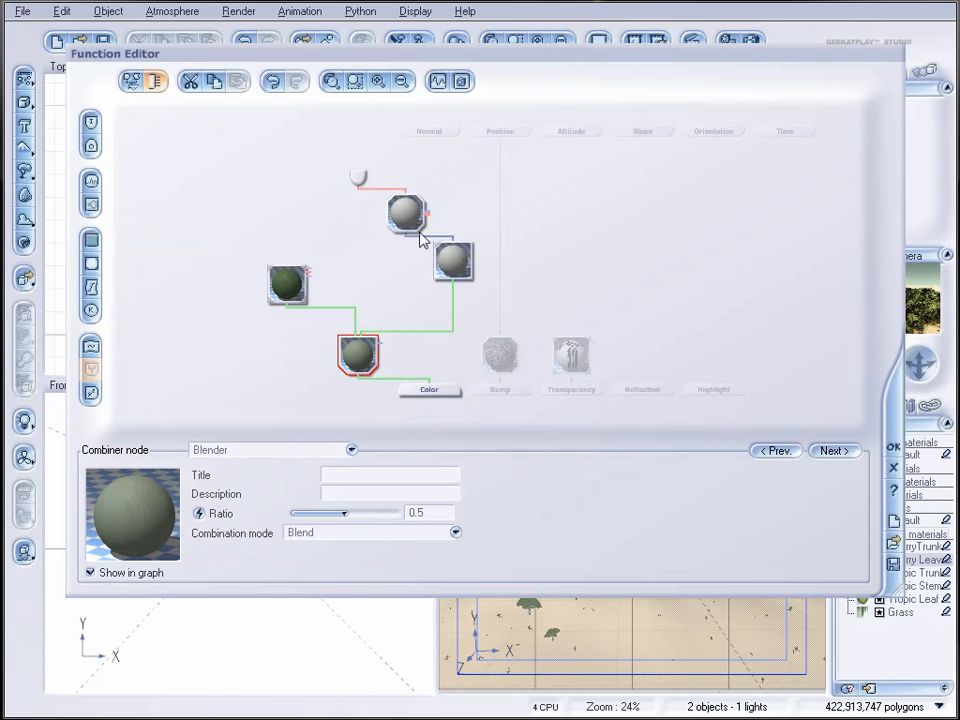
Step: Load the Dry grass color map from the Rocks and Grass collection into the color map node
{"action": "left_click", "coordinate": [453, 259]}
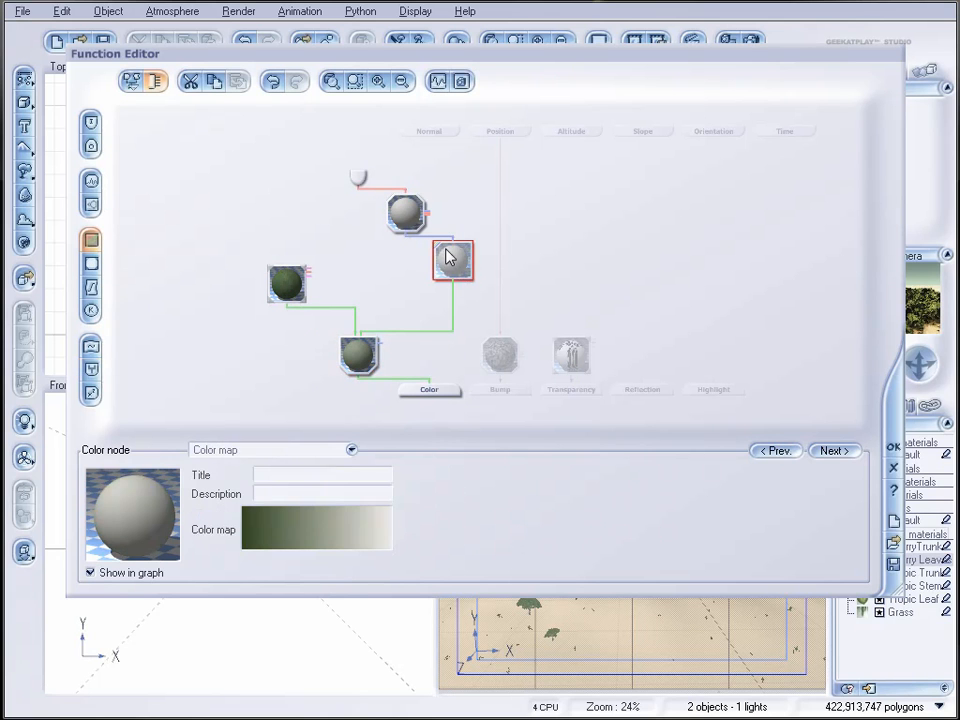
{"action": "left_click", "coordinate": [303, 540]}
{"action": "left_click", "coordinate": [557, 336]}
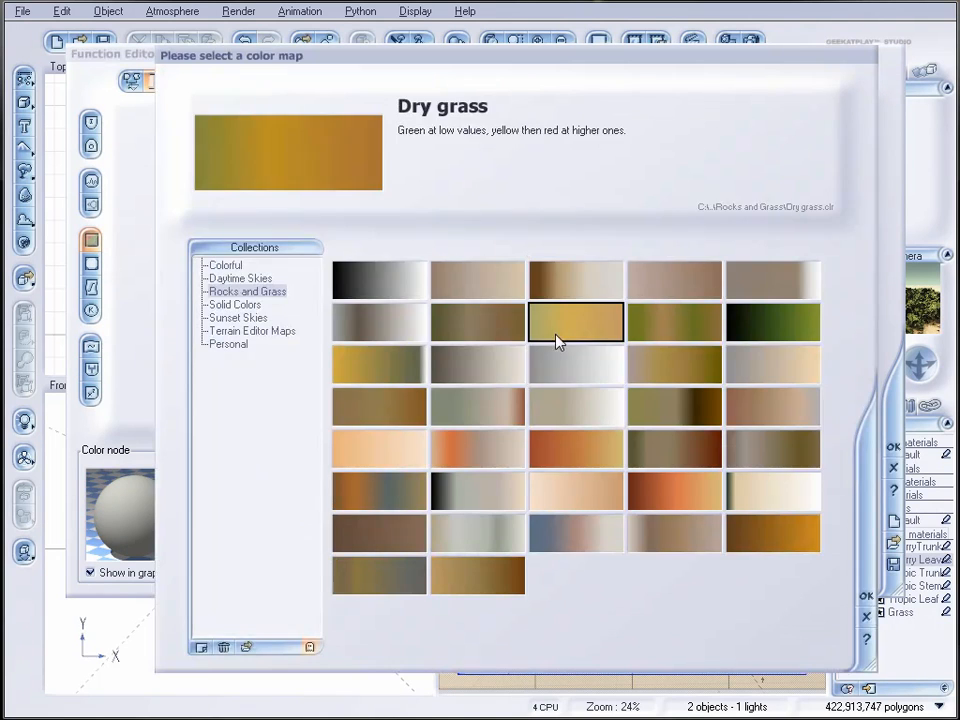
{"action": "left_click", "coordinate": [869, 596]}
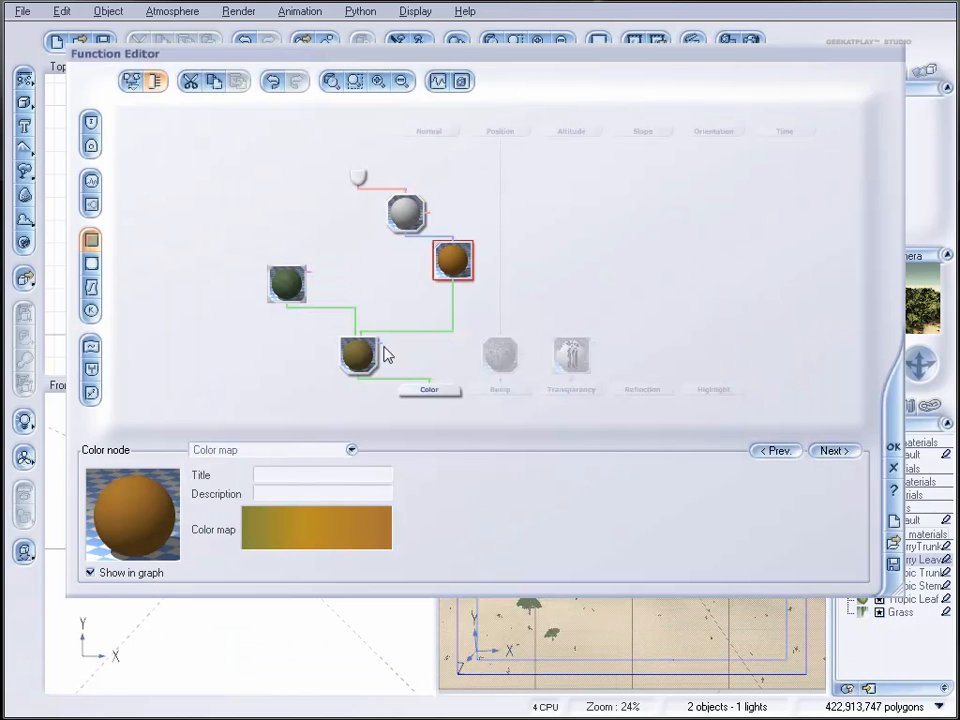
Step: Edit the Dry grass gradient: move its middle keycolor to position 0.10 and recolour it dark green (red 65, green 79, blue 50)
{"action": "right_click", "coordinate": [320, 526]}
{"action": "left_click", "coordinate": [362, 533]}
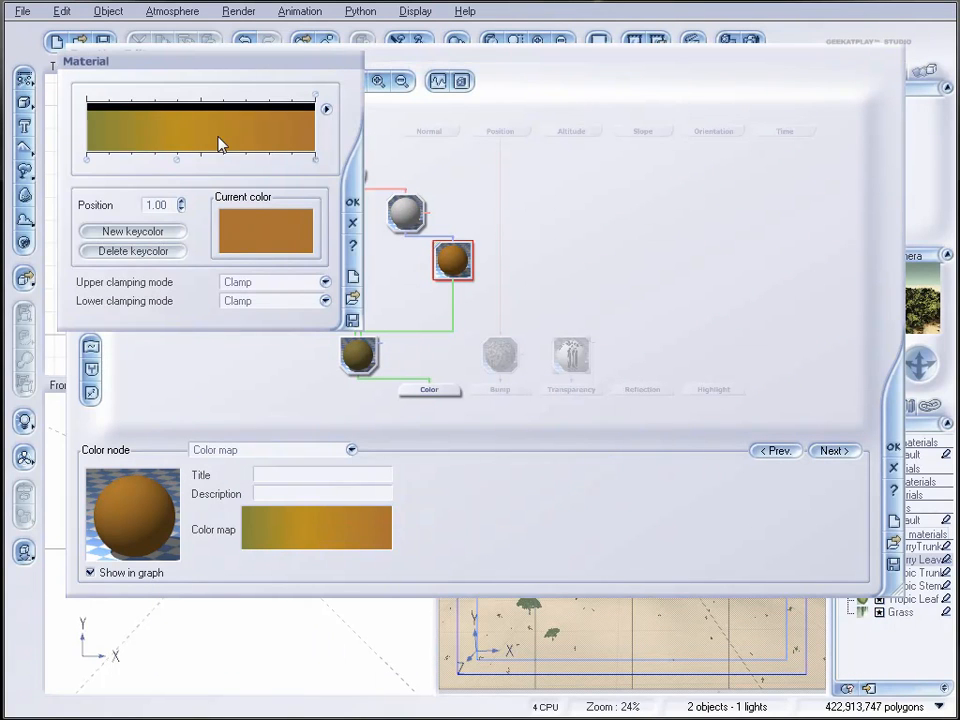
{"action": "left_click_drag", "start_coordinate": [178, 160], "coordinate": [212, 160]}
{"action": "right_click", "coordinate": [289, 236]}
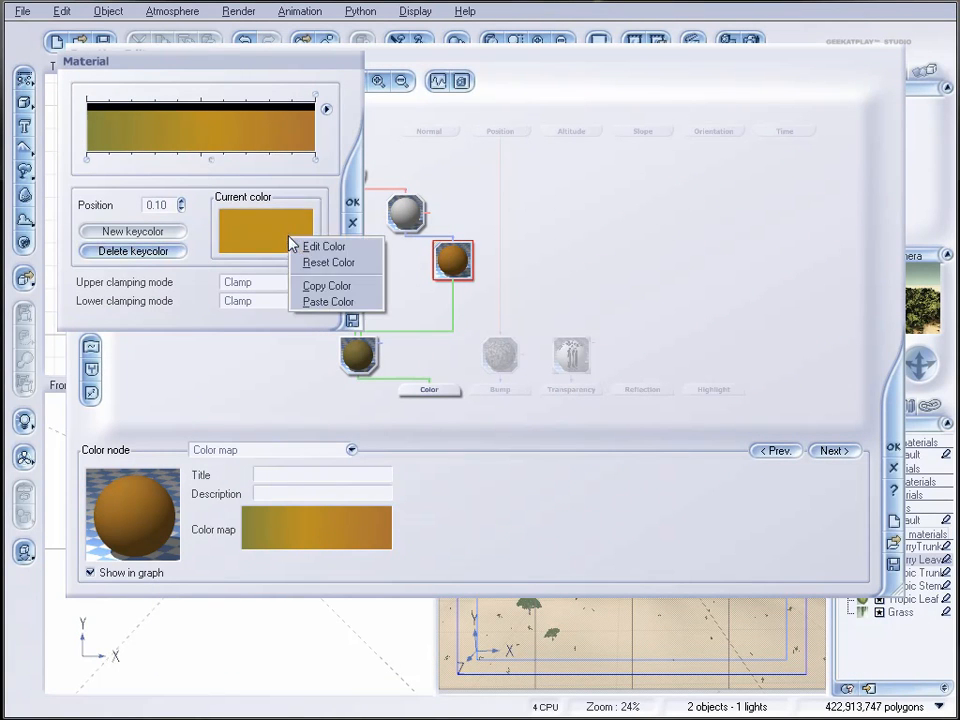
{"action": "left_click", "coordinate": [307, 247]}
{"action": "left_click_drag", "start_coordinate": [584, 300], "coordinate": [600, 325]}
{"action": "left_click", "coordinate": [754, 326]}
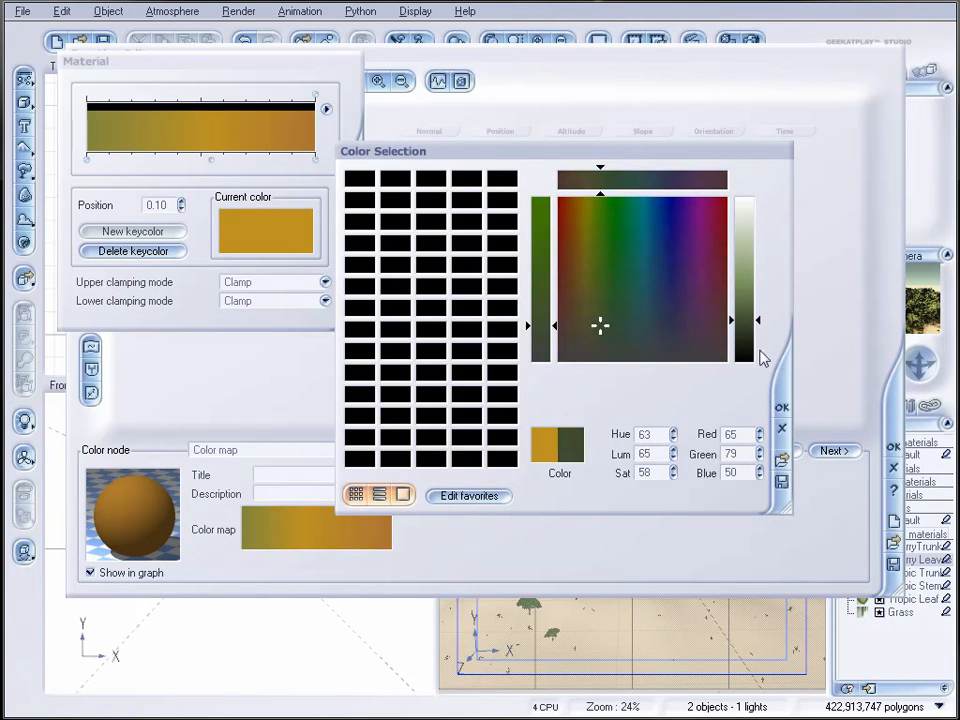
{"action": "left_click", "coordinate": [782, 408]}
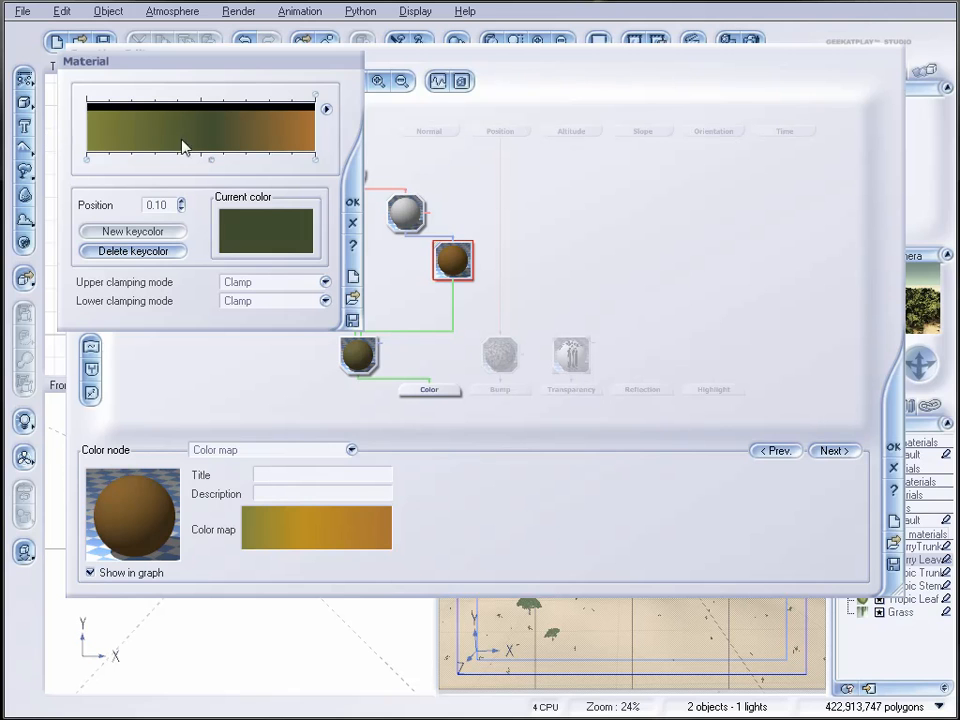
{"action": "left_click", "coordinate": [352, 221]}
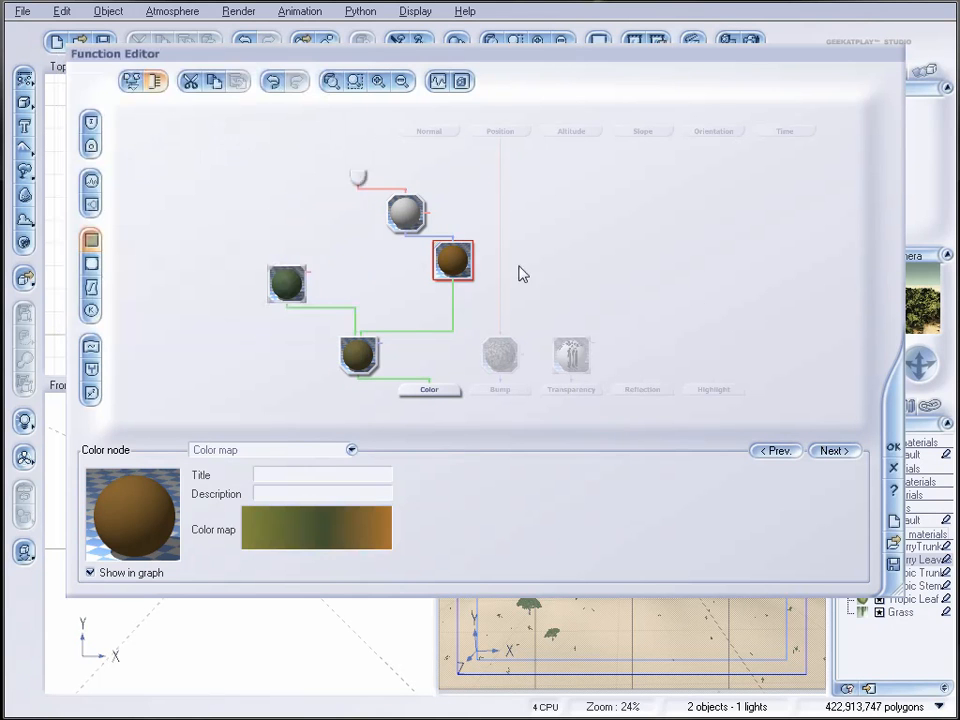
Step: Accept the leaf colour function and the Cherry Leaves material, render the scene and close the finished render
{"action": "left_click", "coordinate": [893, 448]}
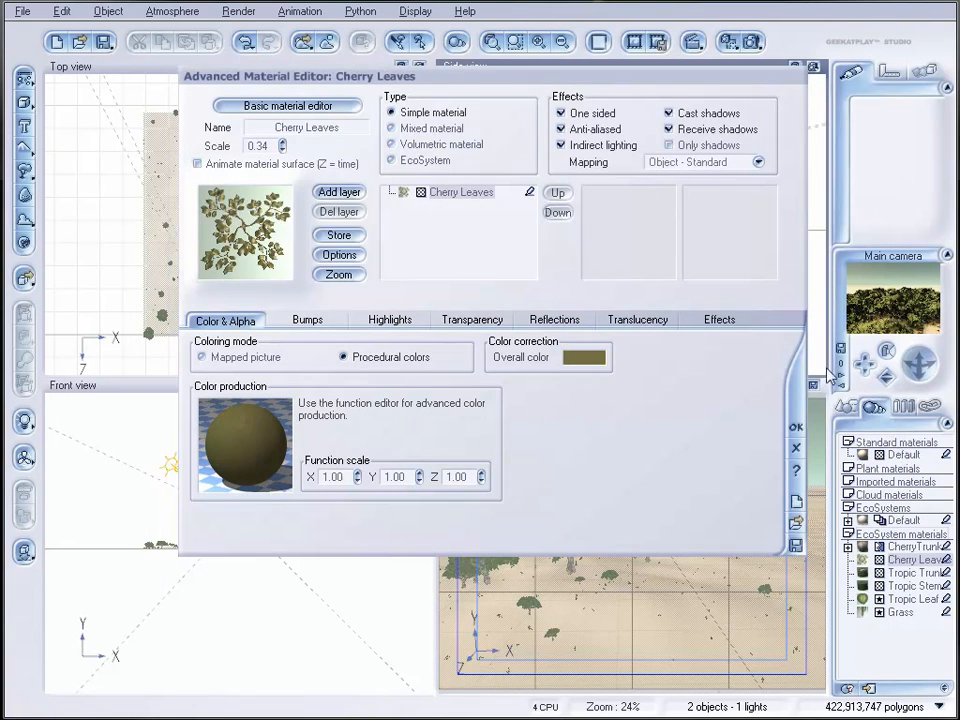
{"action": "left_click", "coordinate": [796, 428]}
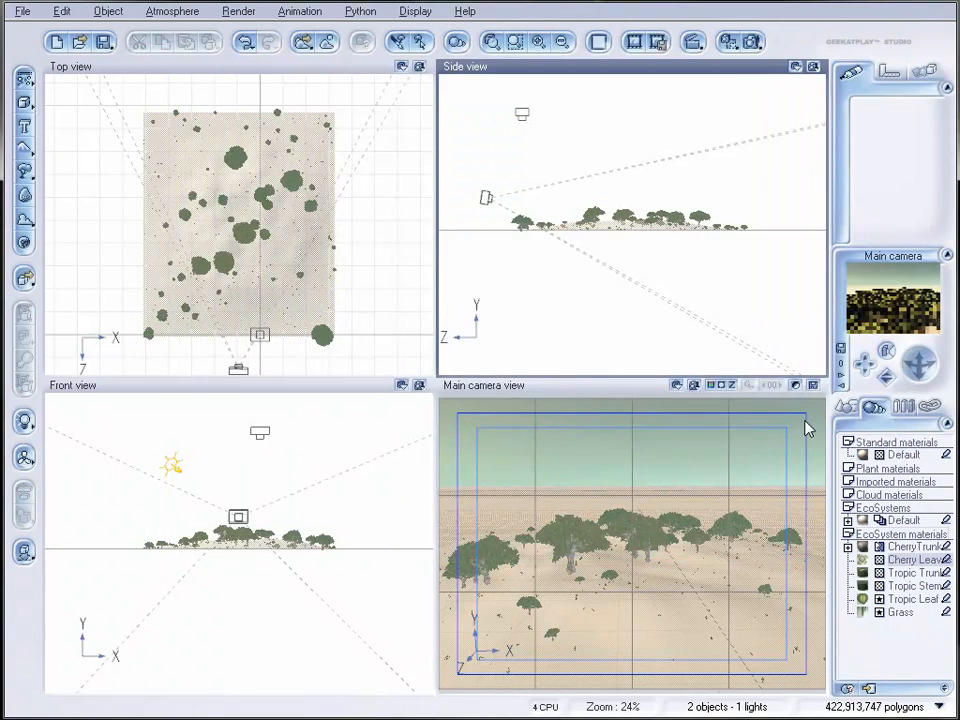
{"action": "left_click", "coordinate": [750, 41]}
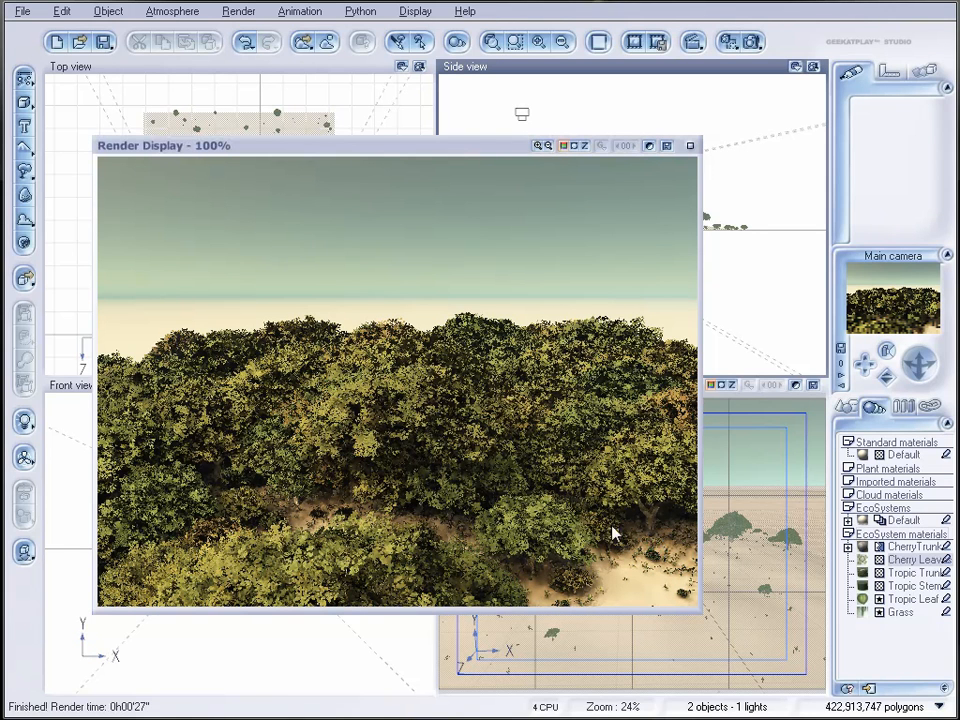
{"action": "left_click", "coordinate": [689, 148]}
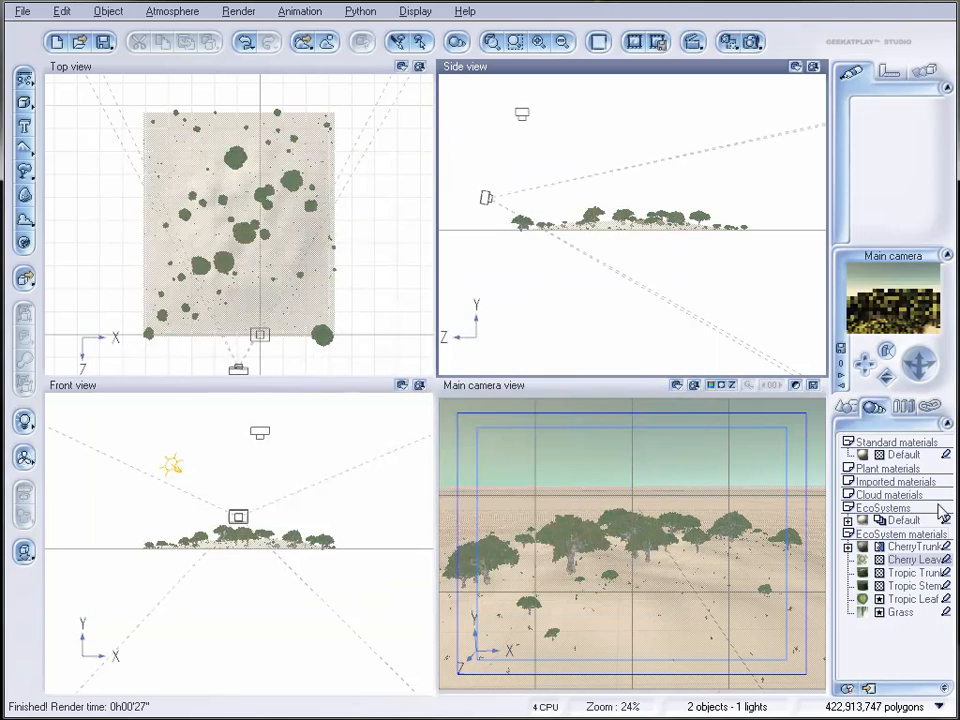
Step: Open the Terrain's material and give its base Default layer the Foliage color map from Rocks and Grass
{"action": "left_click", "coordinate": [846, 407]}
{"action": "left_click", "coordinate": [885, 495]}
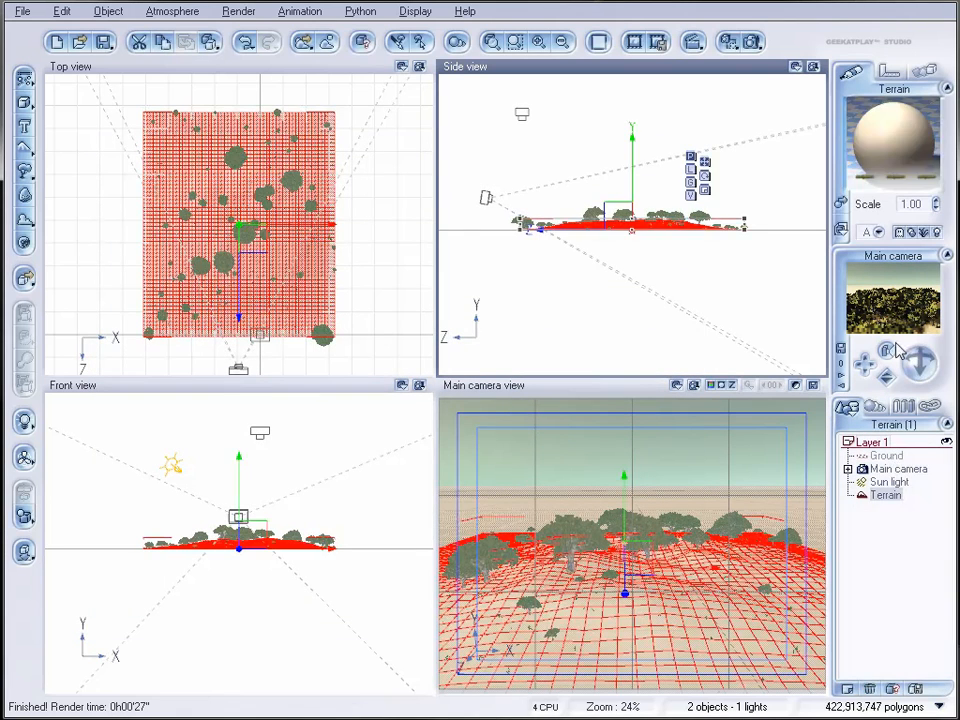
{"action": "double_click", "coordinate": [880, 140]}
{"action": "left_click", "coordinate": [462, 239]}
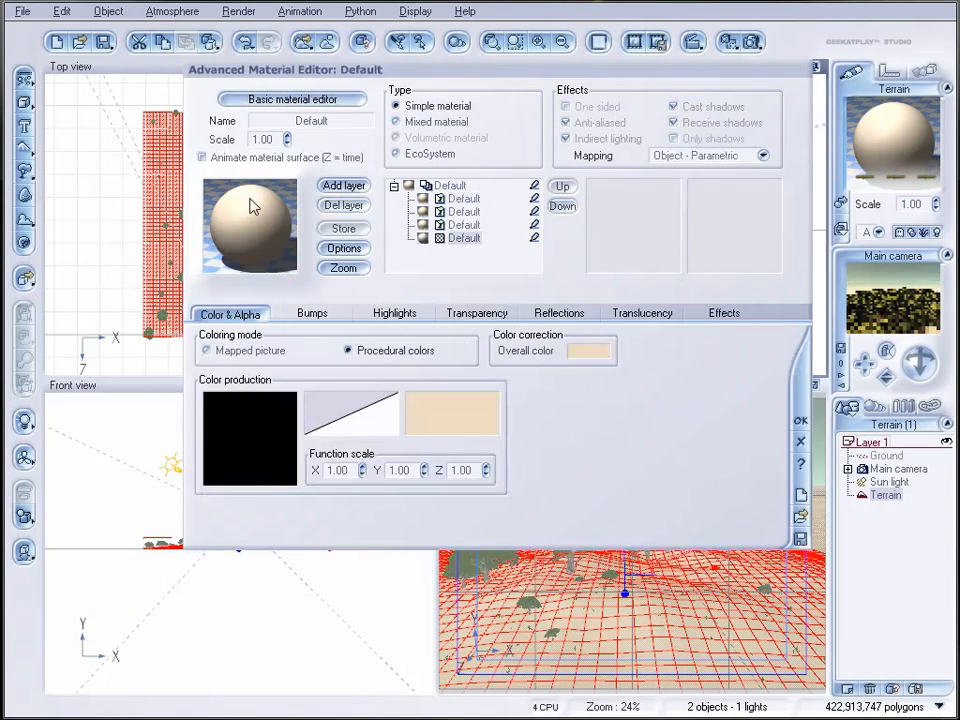
{"action": "left_click", "coordinate": [490, 425]}
{"action": "left_click", "coordinate": [777, 328]}
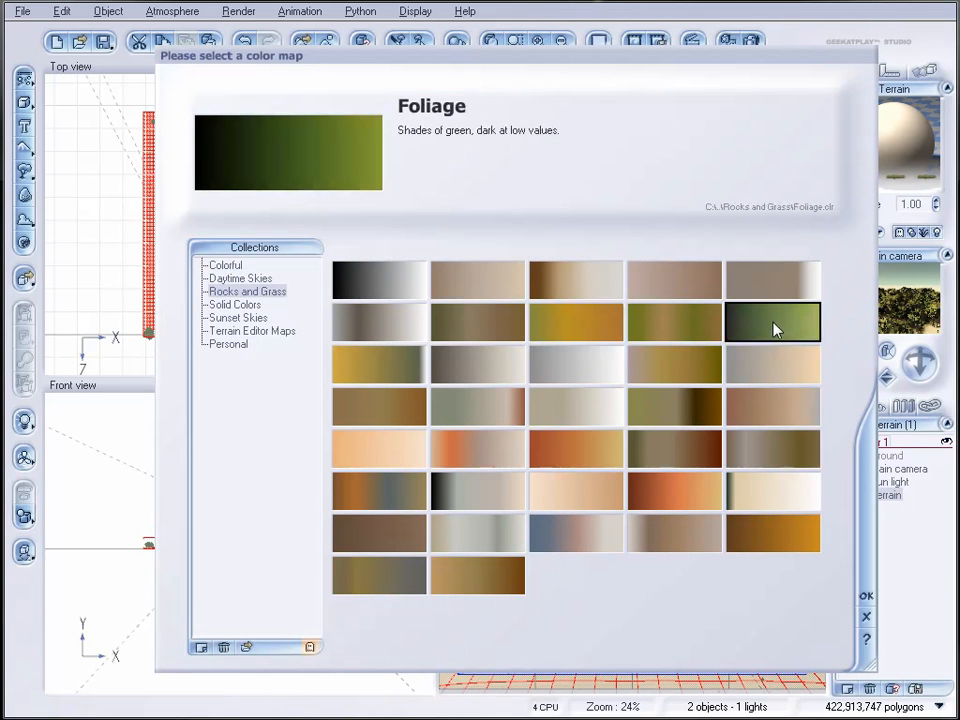
{"action": "left_click", "coordinate": [867, 598]}
Step: Replace the constant in the base layer's colour function with a Simple Fractal: largest feature about 1.1, roughness about 0.96, gain about 2.15
{"action": "right_click", "coordinate": [255, 422]}
{"action": "left_click", "coordinate": [285, 427]}
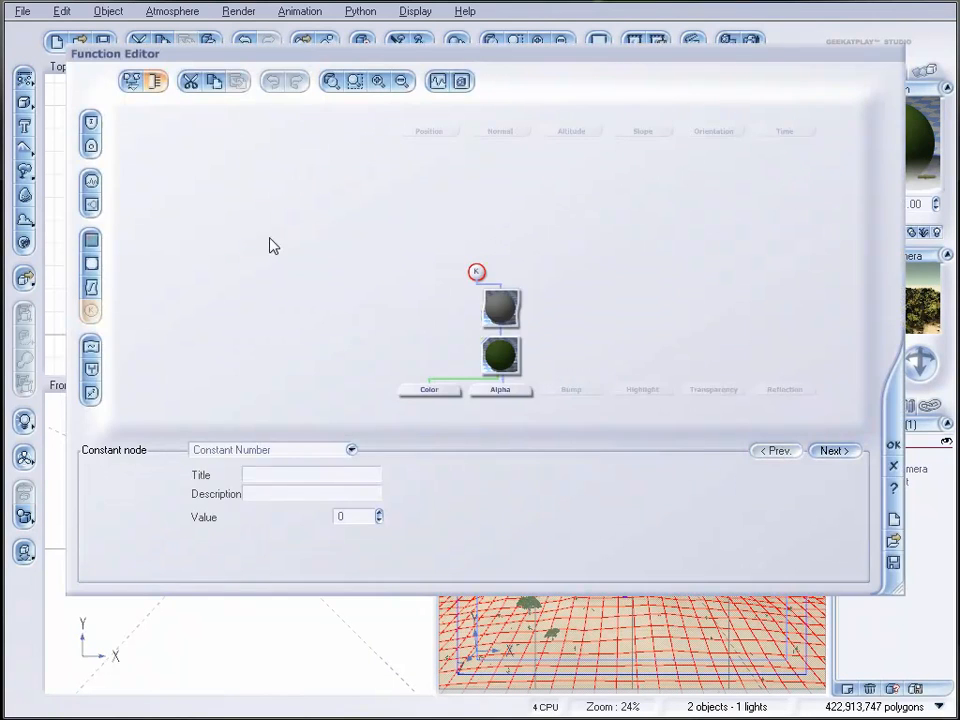
{"action": "left_click", "coordinate": [91, 204]}
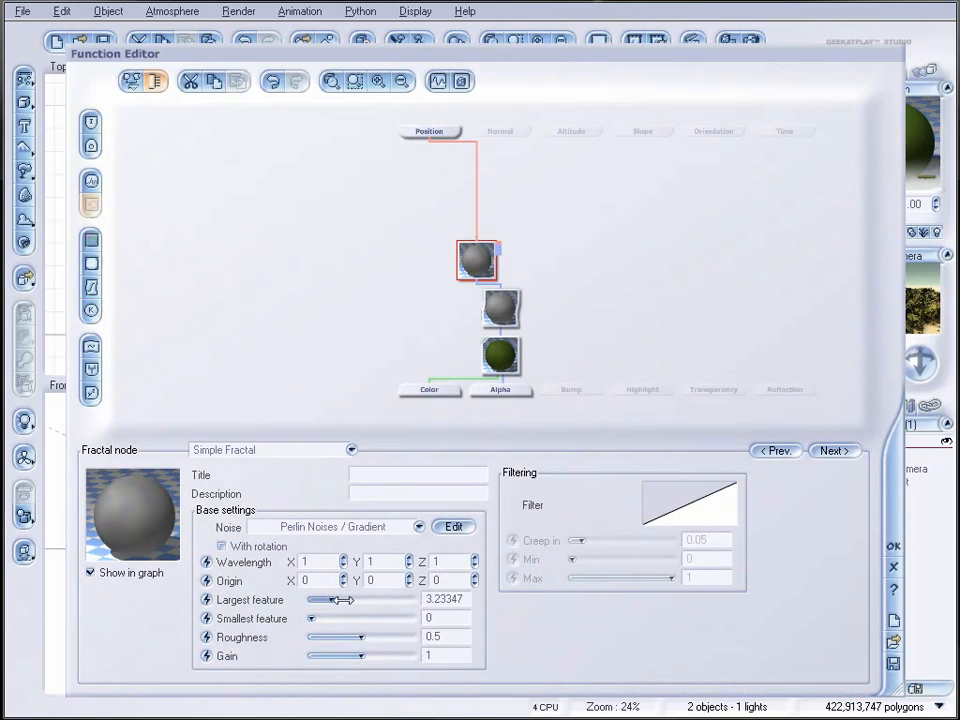
{"action": "left_click_drag", "start_coordinate": [345, 600], "coordinate": [322, 600]}
{"action": "left_click_drag", "start_coordinate": [362, 637], "coordinate": [383, 655]}
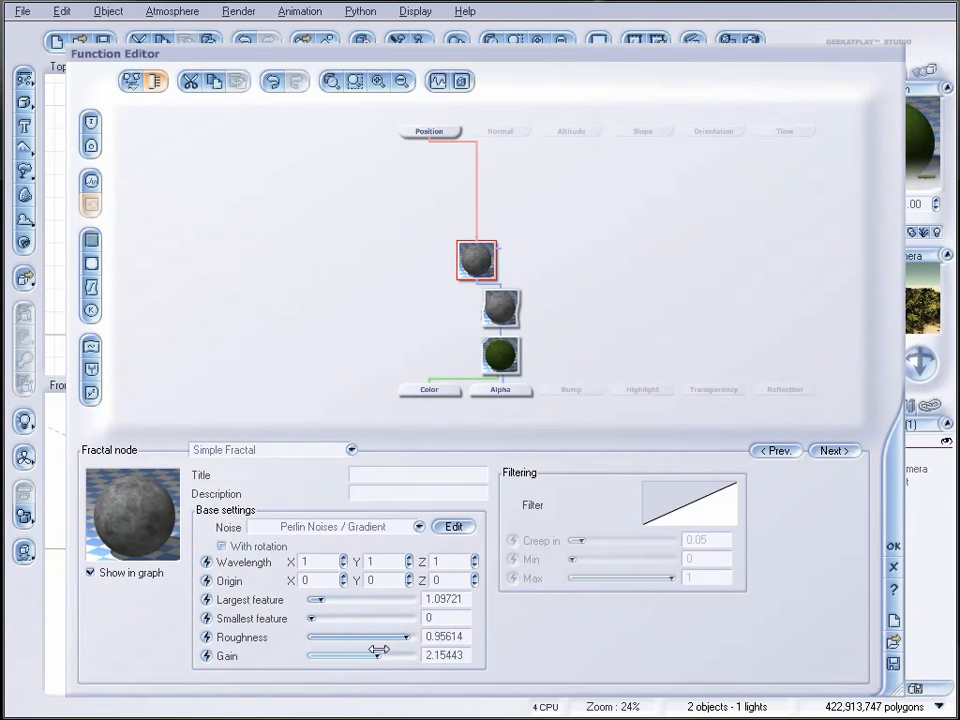
{"action": "left_click", "coordinate": [507, 362]}
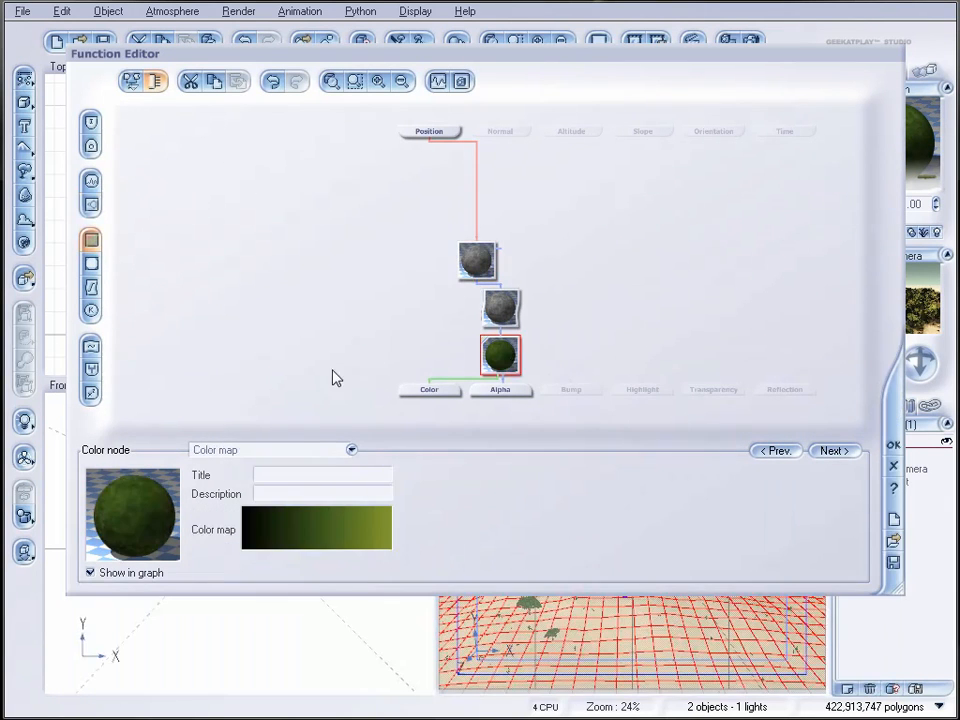
Step: Drive the base layer's Bump output with a Granite noise node, reduce its scale and accept the function
{"action": "left_click", "coordinate": [572, 391]}
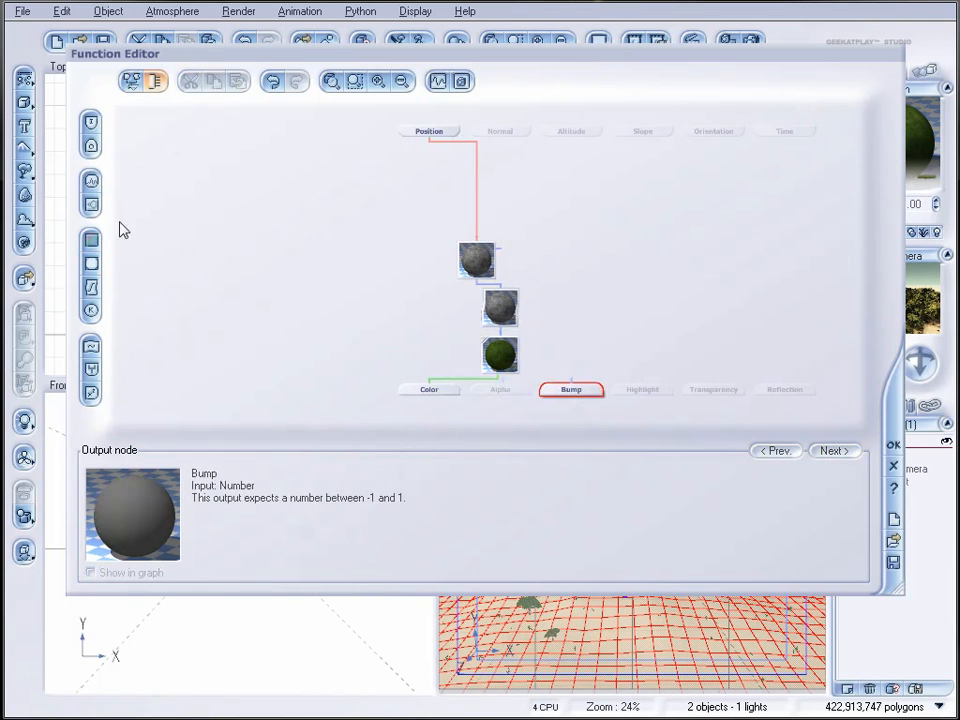
{"action": "left_click", "coordinate": [91, 184]}
{"action": "left_click_drag", "start_coordinate": [571, 352], "coordinate": [571, 284]}
{"action": "left_click", "coordinate": [283, 451]}
{"action": "mouse_move", "coordinate": [281, 552]}
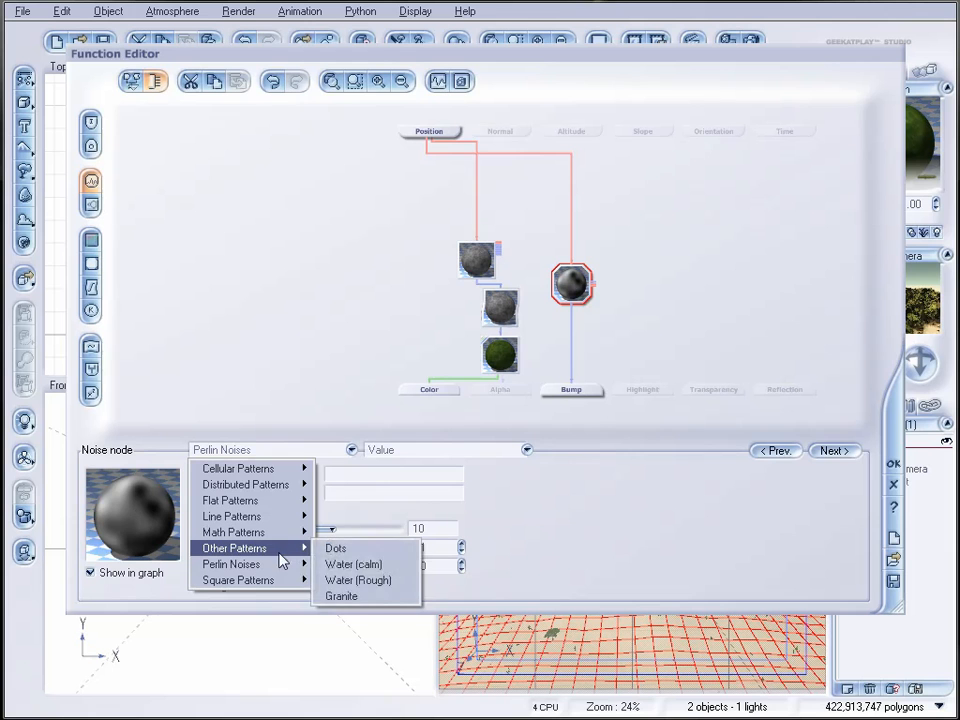
{"action": "left_click", "coordinate": [374, 598]}
{"action": "left_click_drag", "start_coordinate": [332, 512], "coordinate": [317, 510]}
{"action": "left_click", "coordinate": [893, 446]}
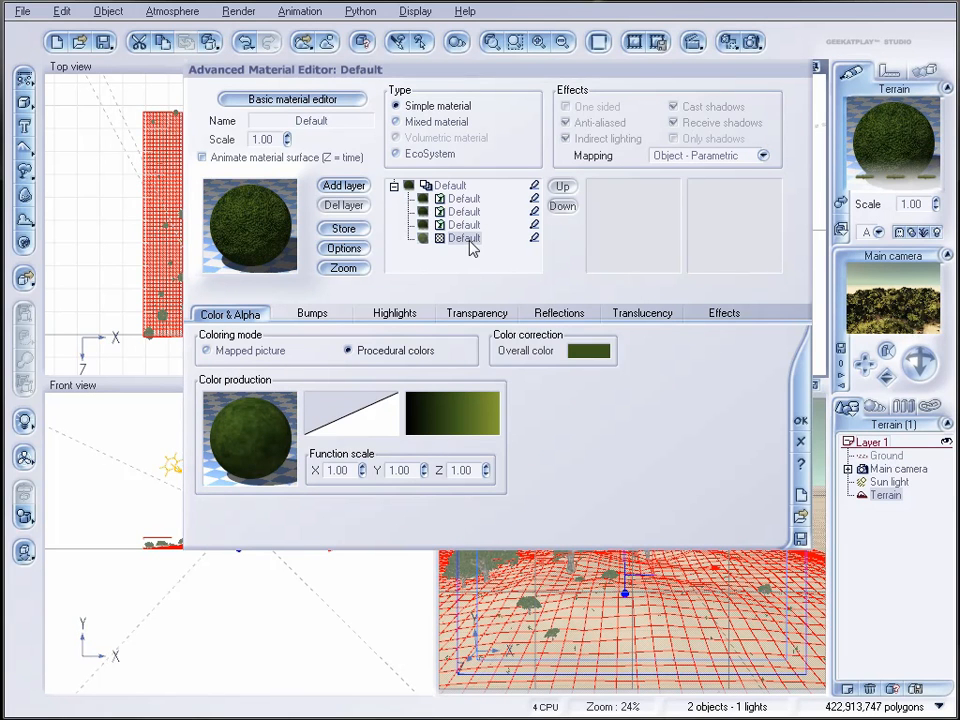
Step: Add a layer with the Default rock material to the terrain material and give it the Dry grass color map
{"action": "left_click", "coordinate": [347, 186]}
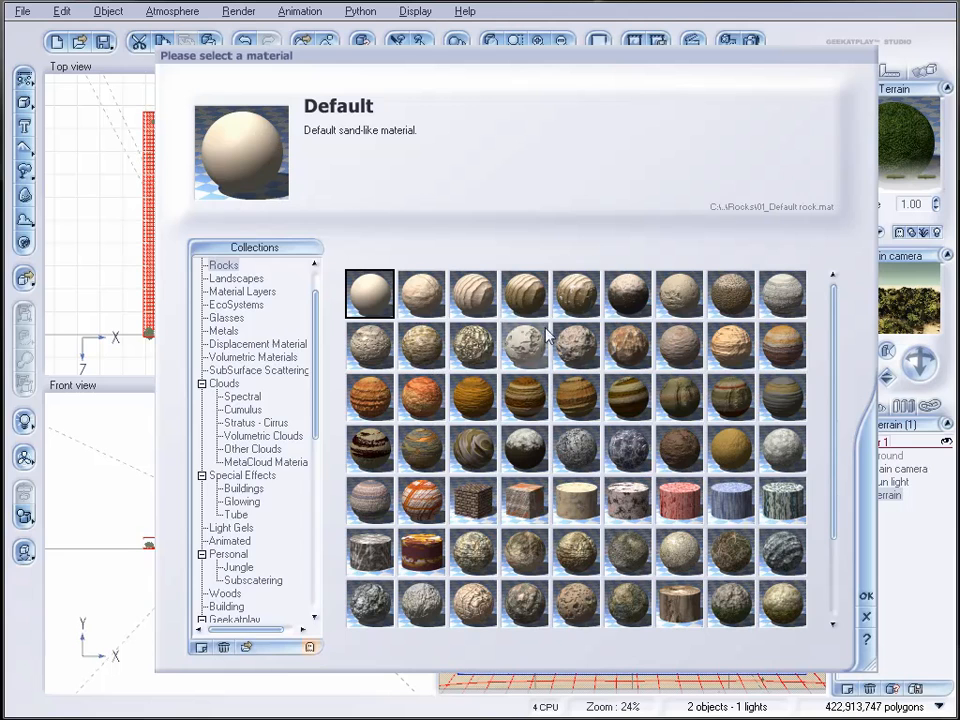
{"action": "left_click", "coordinate": [864, 598]}
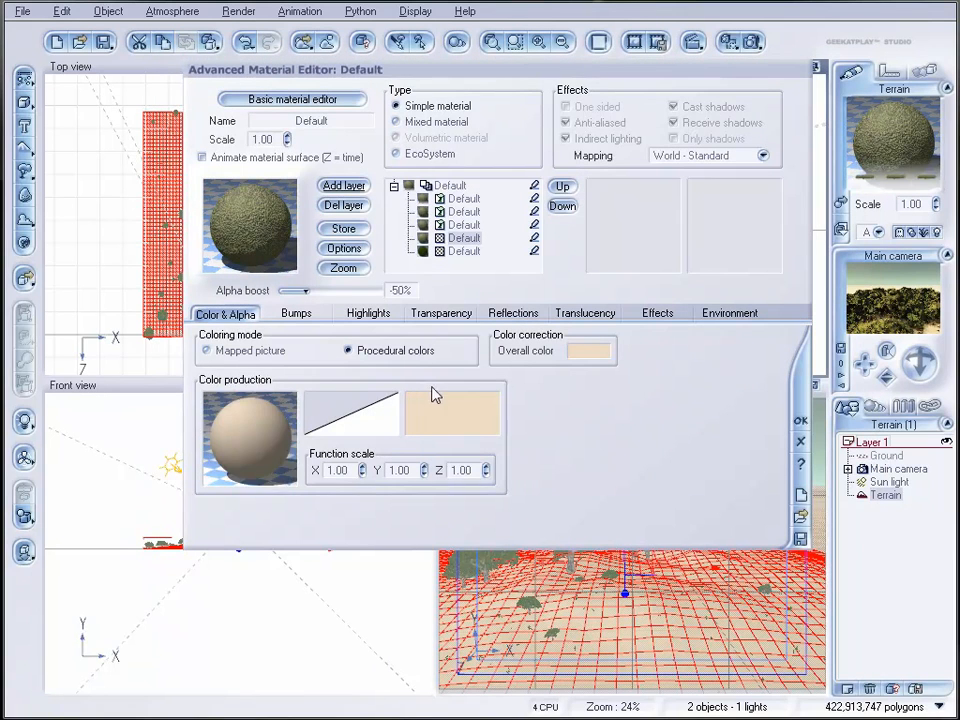
{"action": "left_click", "coordinate": [450, 410]}
{"action": "left_click", "coordinate": [576, 322]}
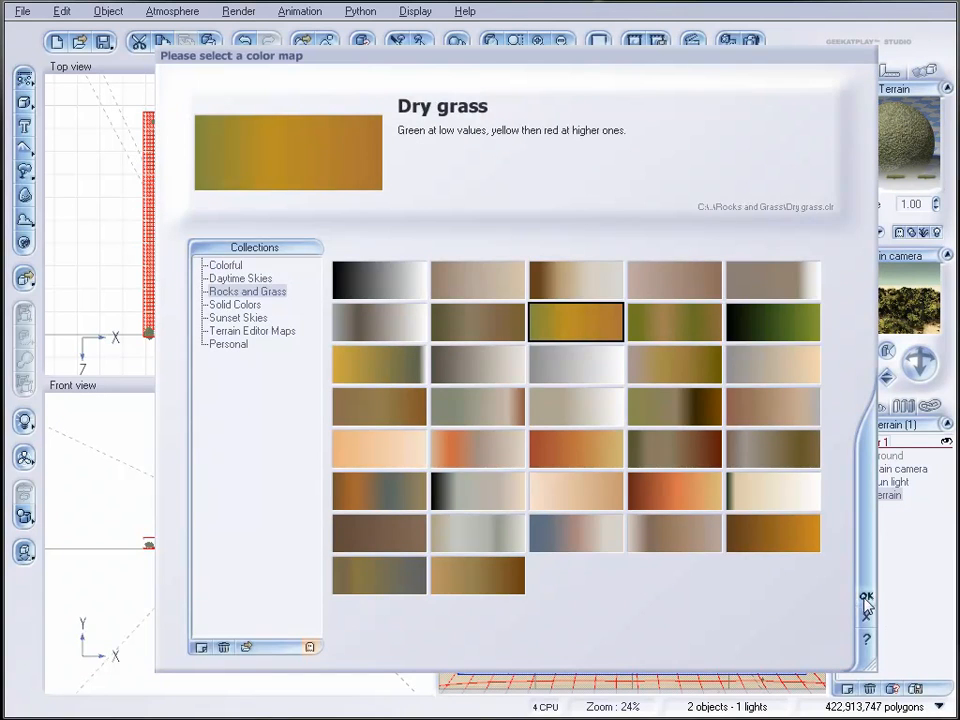
{"action": "left_click", "coordinate": [866, 595]}
Step: Replace the constant in the Dry grass layer's colour function with a Simple Fractal: largest feature about 1.35, roughness 1, gain about 2.53
{"action": "right_click", "coordinate": [325, 432]}
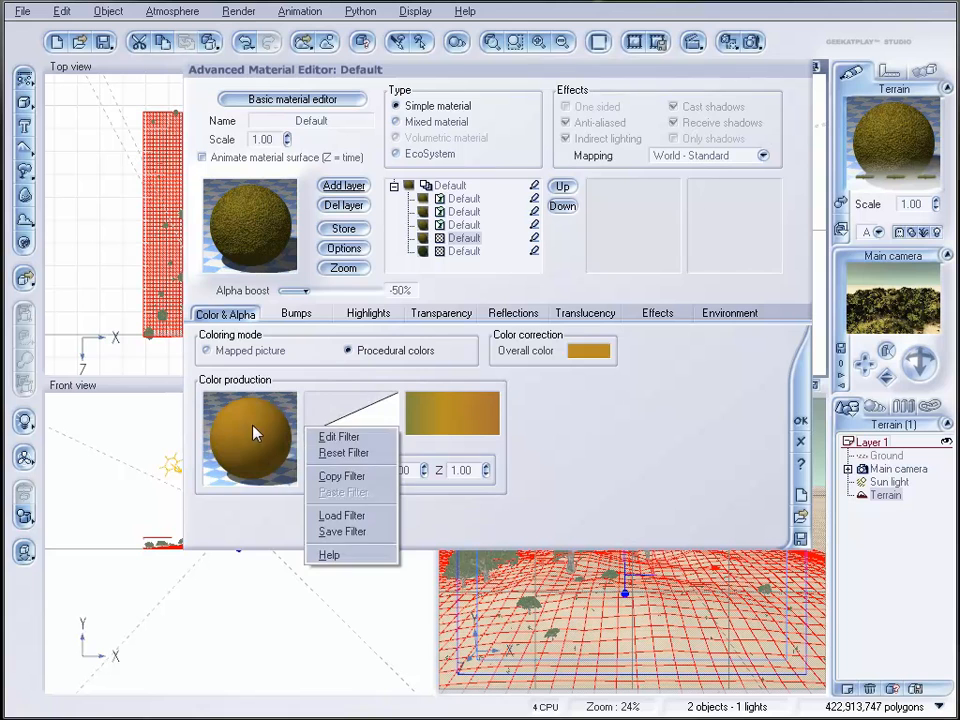
{"action": "left_click", "coordinate": [333, 437]}
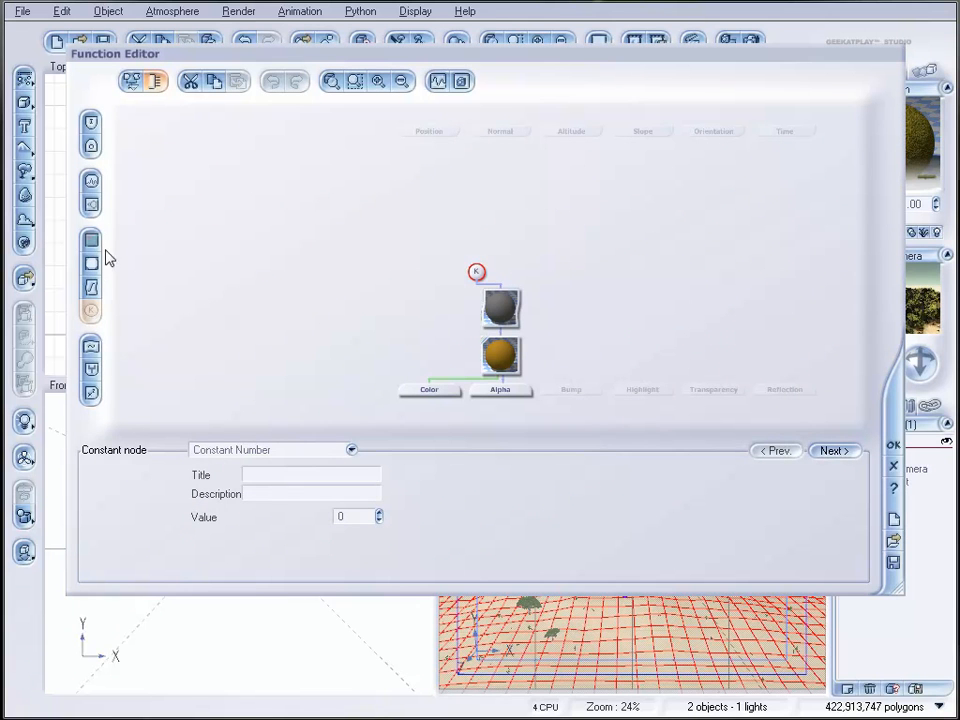
{"action": "left_click", "coordinate": [91, 205]}
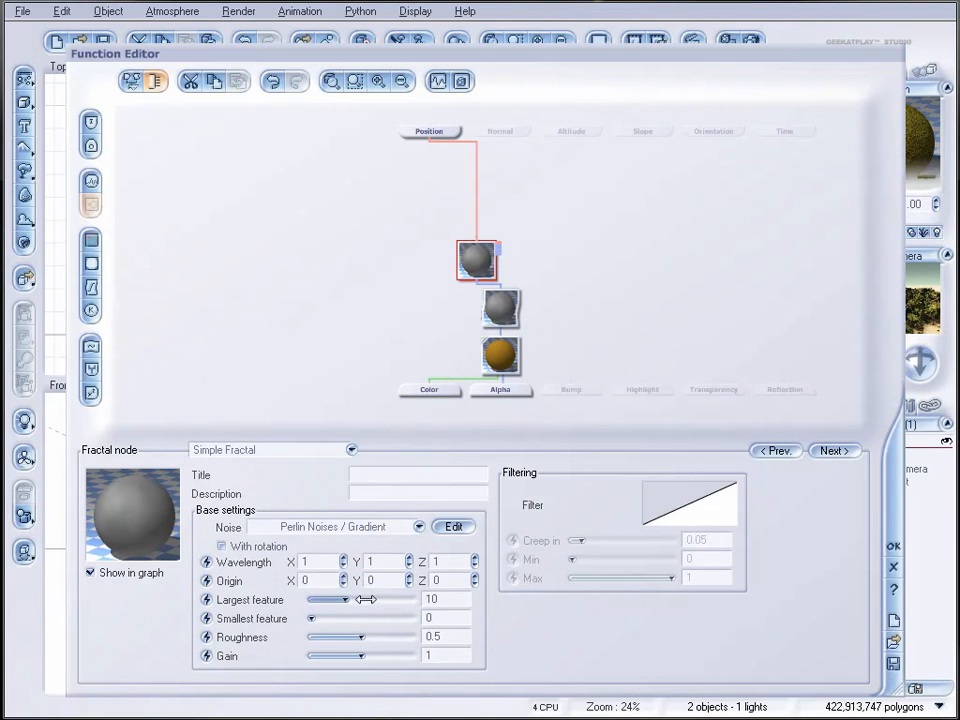
{"action": "left_click_drag", "start_coordinate": [363, 634], "coordinate": [395, 656]}
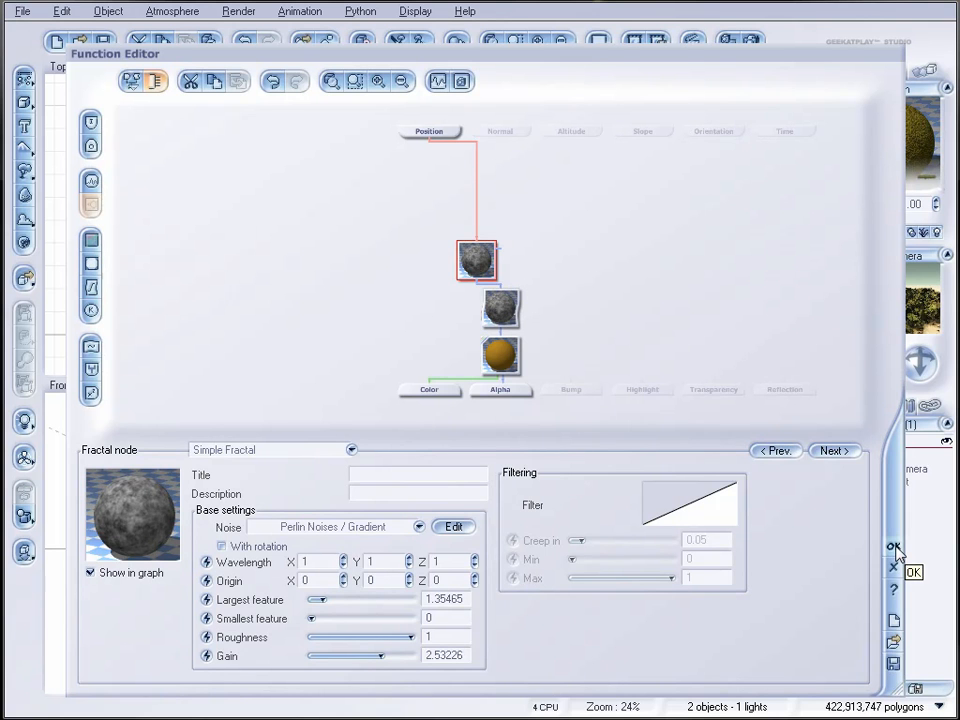
Step: Connect the layer's Bump output to the fractal node, accept the function and set the layer's Alpha boost to about -30%
{"action": "left_click_drag", "start_coordinate": [571, 389], "coordinate": [528, 315]}
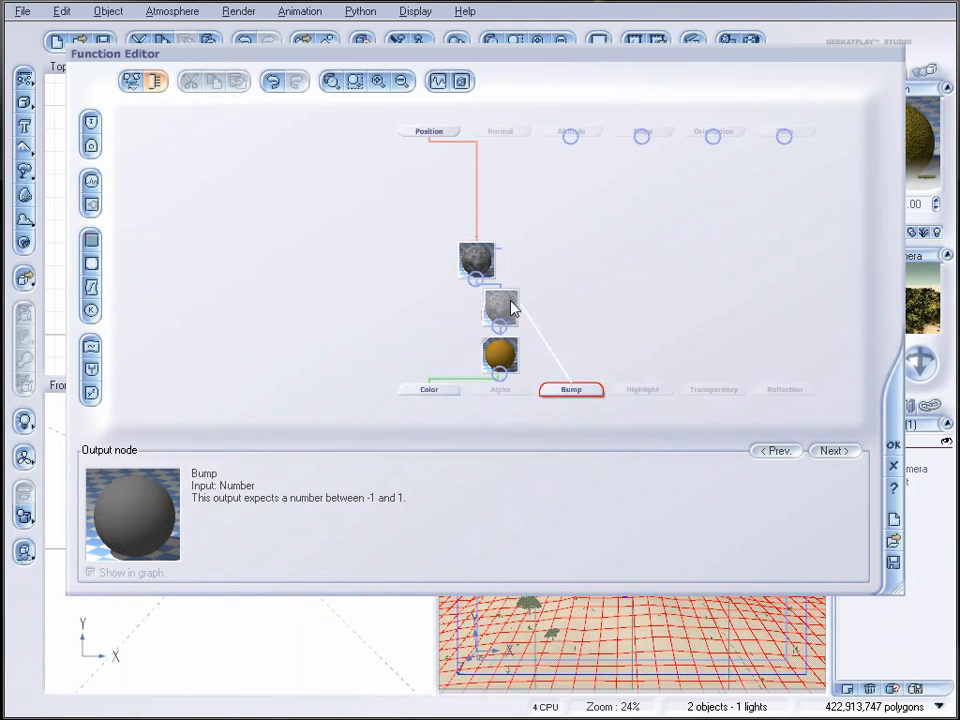
{"action": "left_click_drag", "start_coordinate": [481, 283], "coordinate": [478, 280]}
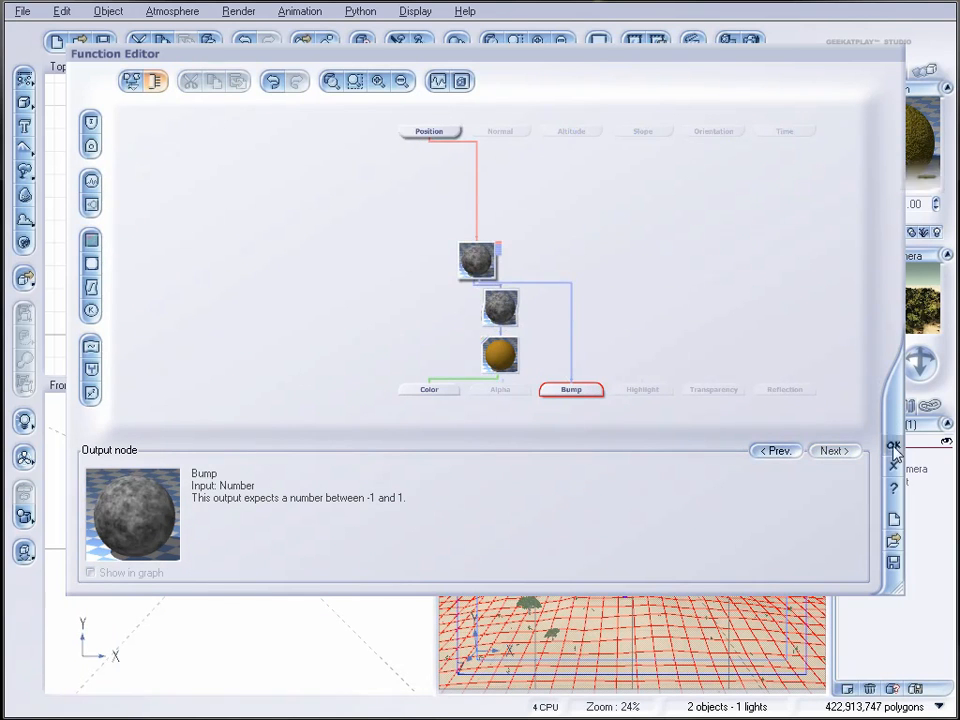
{"action": "left_click", "coordinate": [894, 449]}
{"action": "left_click_drag", "start_coordinate": [314, 289], "coordinate": [323, 288]}
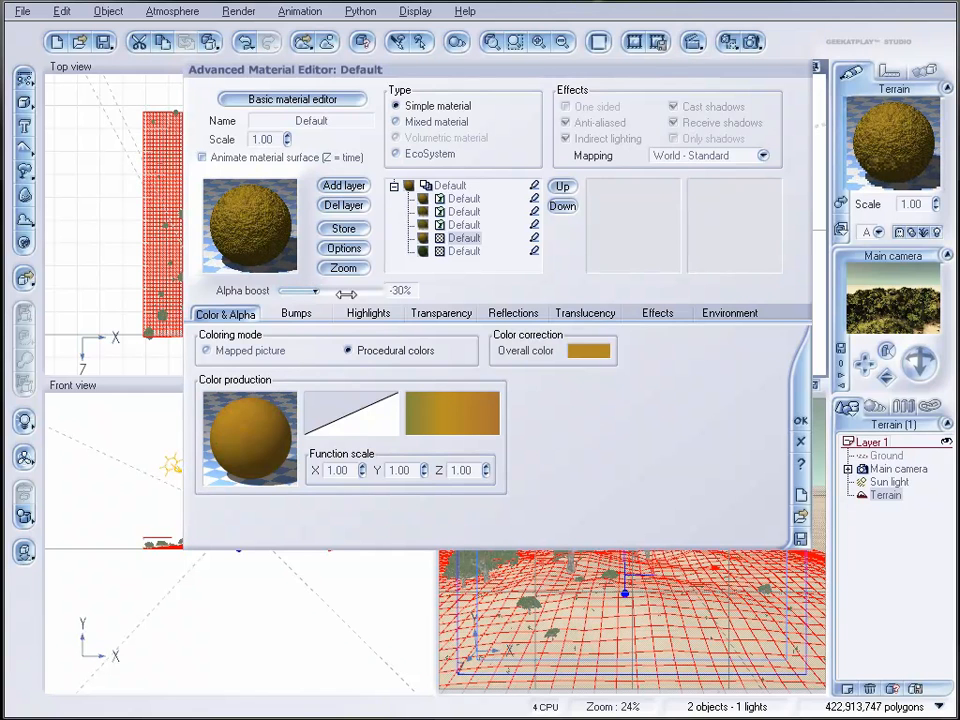
Step: Drive the layer's Global transparency with a Simple Fractal: largest feature about 2.55, roughness about 0.99, gain about 5.03, and accept the function
{"action": "left_click", "coordinate": [445, 315]}
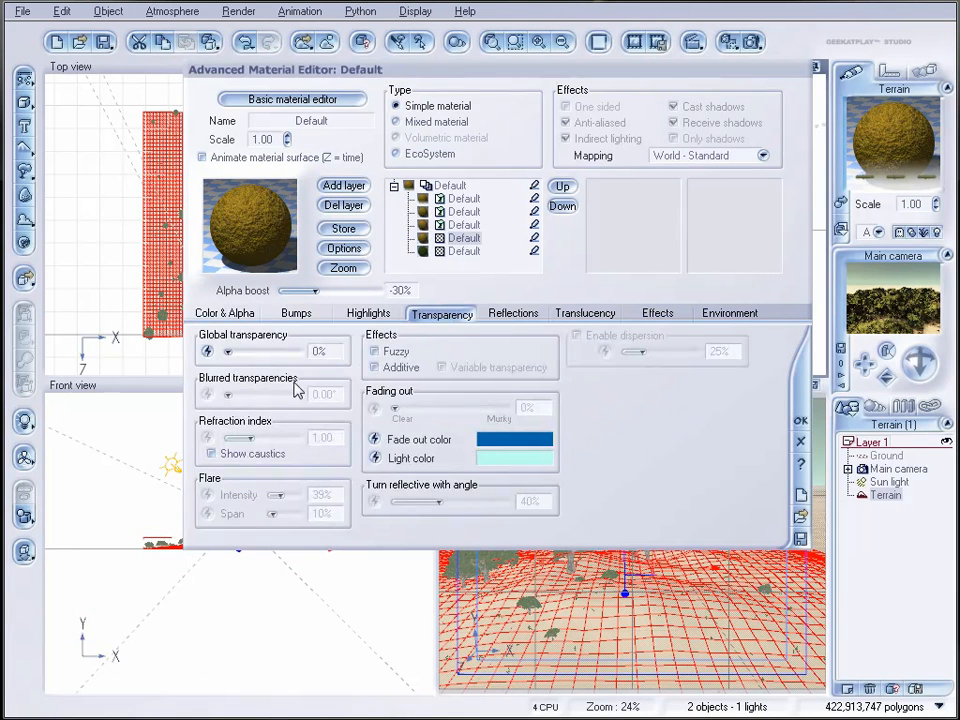
{"action": "left_click", "coordinate": [208, 352]}
{"action": "left_click_drag", "start_coordinate": [593, 367], "coordinate": [600, 274]}
{"action": "left_click", "coordinate": [91, 205]}
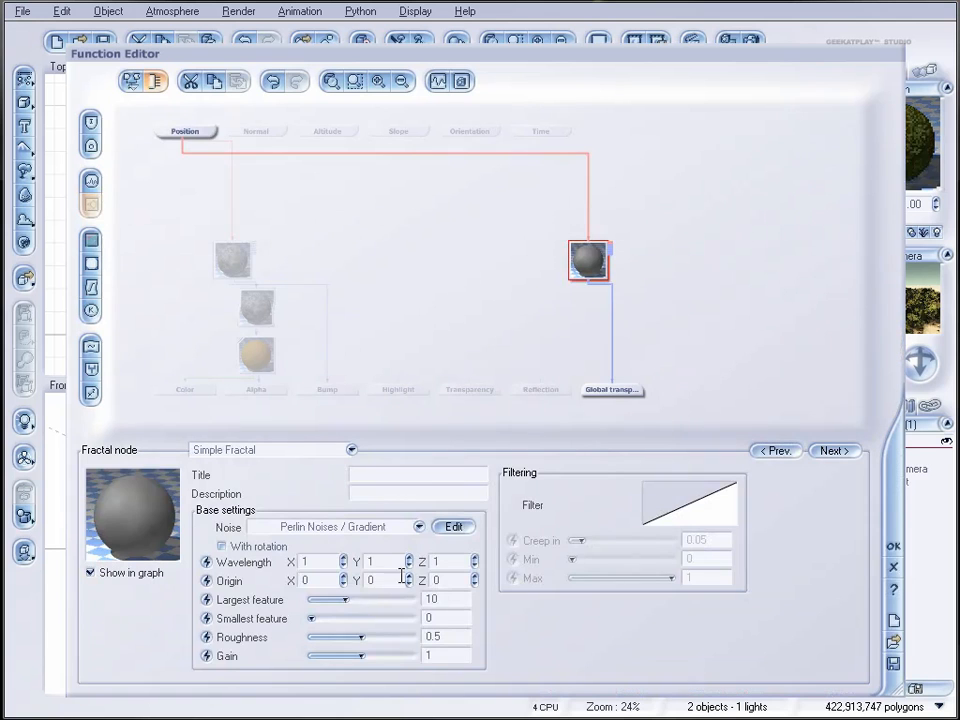
{"action": "left_click_drag", "start_coordinate": [373, 599], "coordinate": [401, 656]}
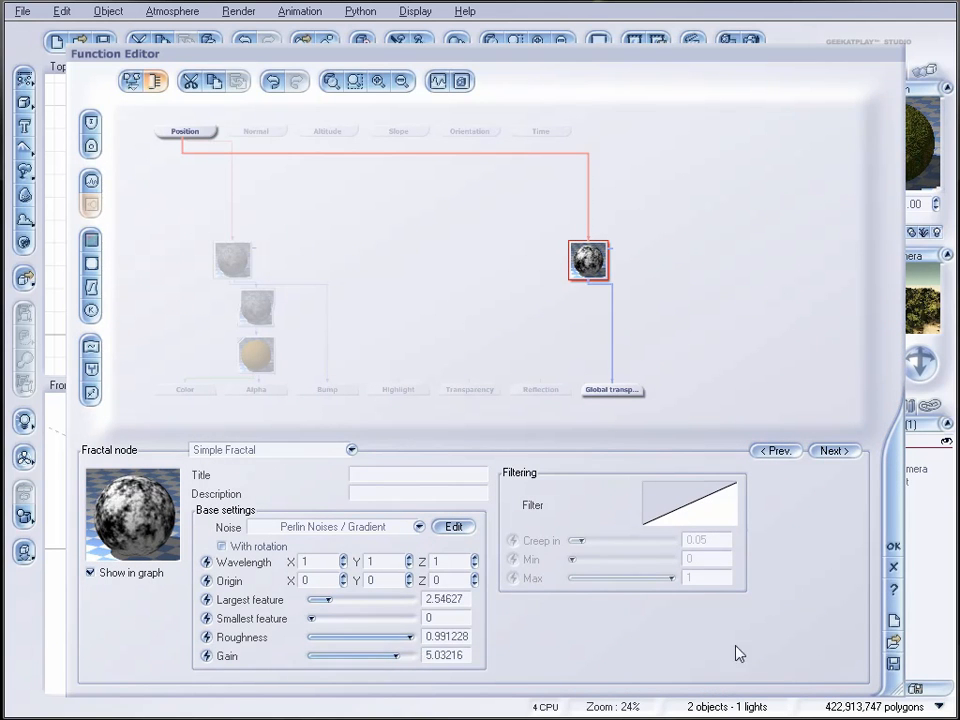
{"action": "left_click", "coordinate": [897, 547]}
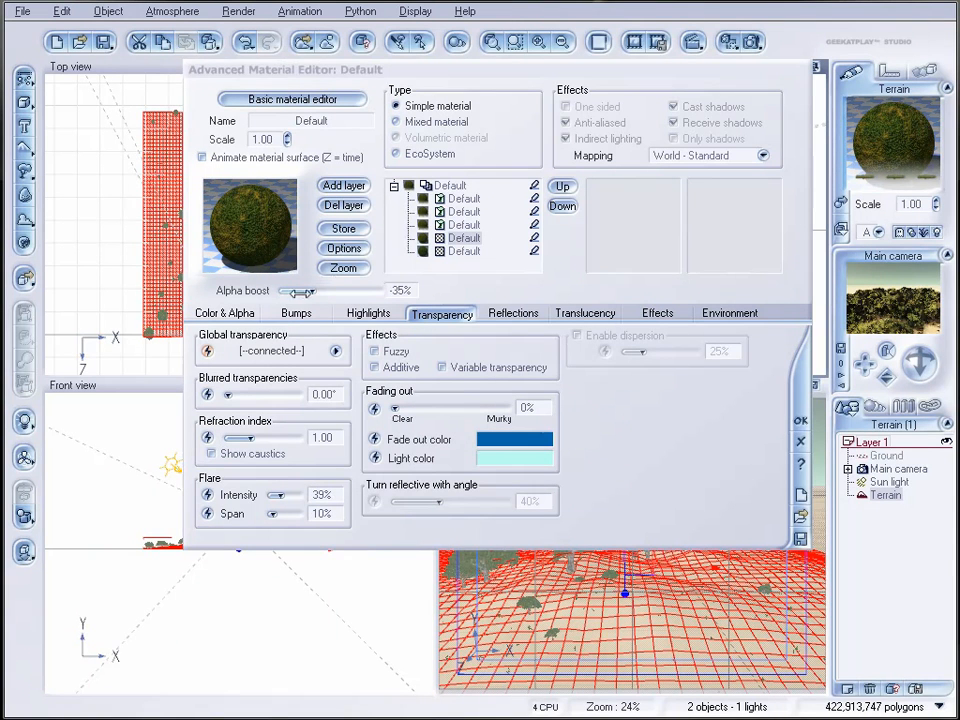
Step: Set the layer's Alpha boost to about -28%, accept the terrain material and check it in a render
{"action": "left_click_drag", "start_coordinate": [316, 291], "coordinate": [321, 291]}
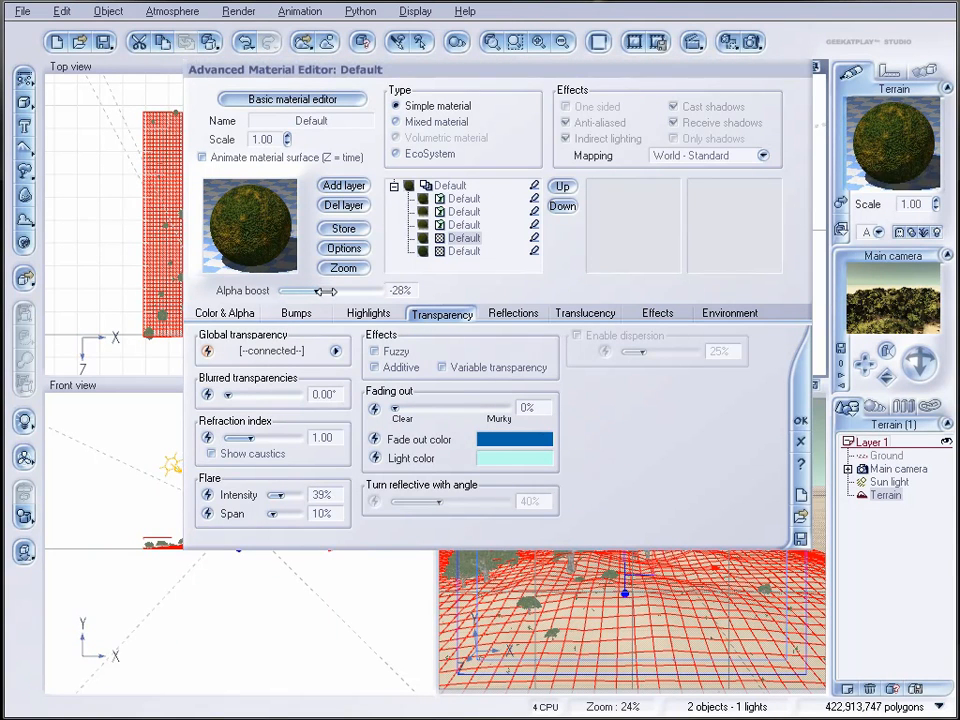
{"action": "left_click", "coordinate": [450, 187]}
{"action": "left_click", "coordinate": [801, 385]}
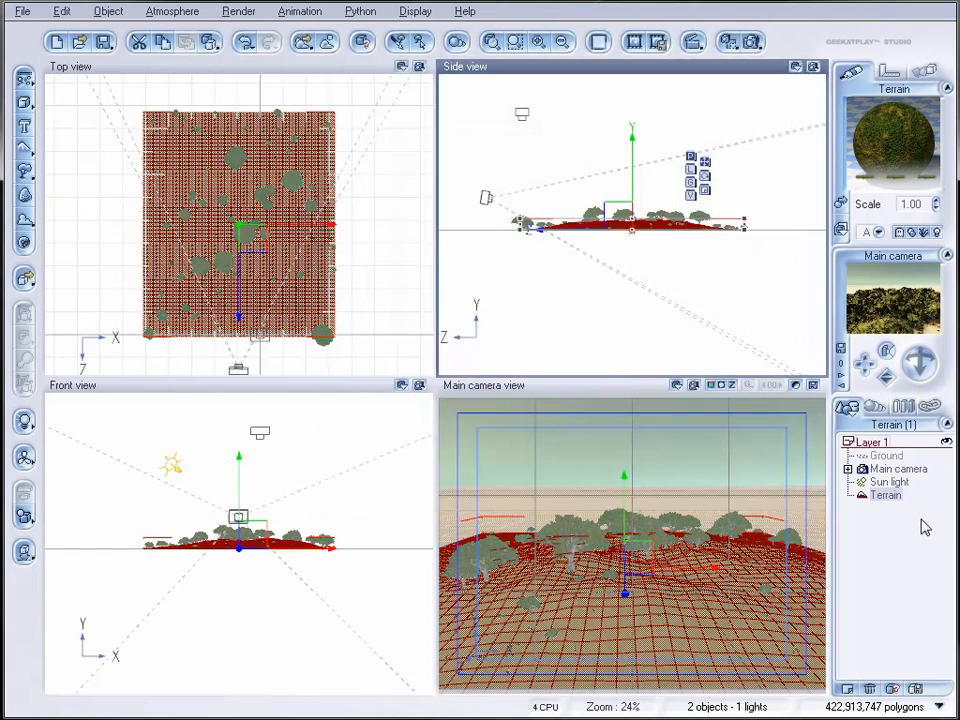
{"action": "left_click", "coordinate": [753, 42]}
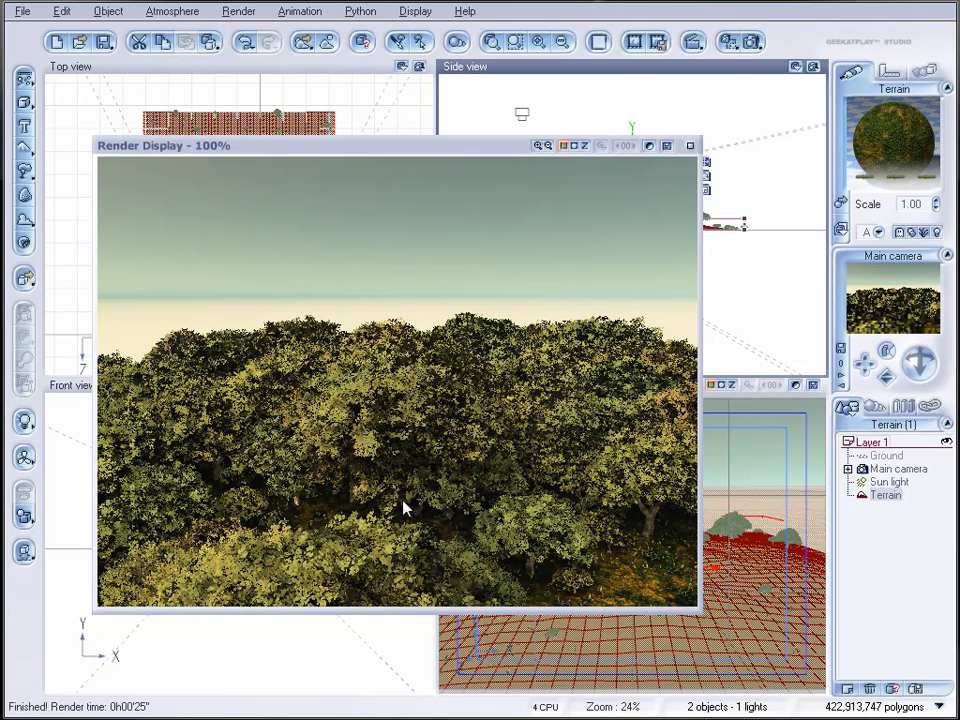
{"action": "left_click", "coordinate": [693, 147]}
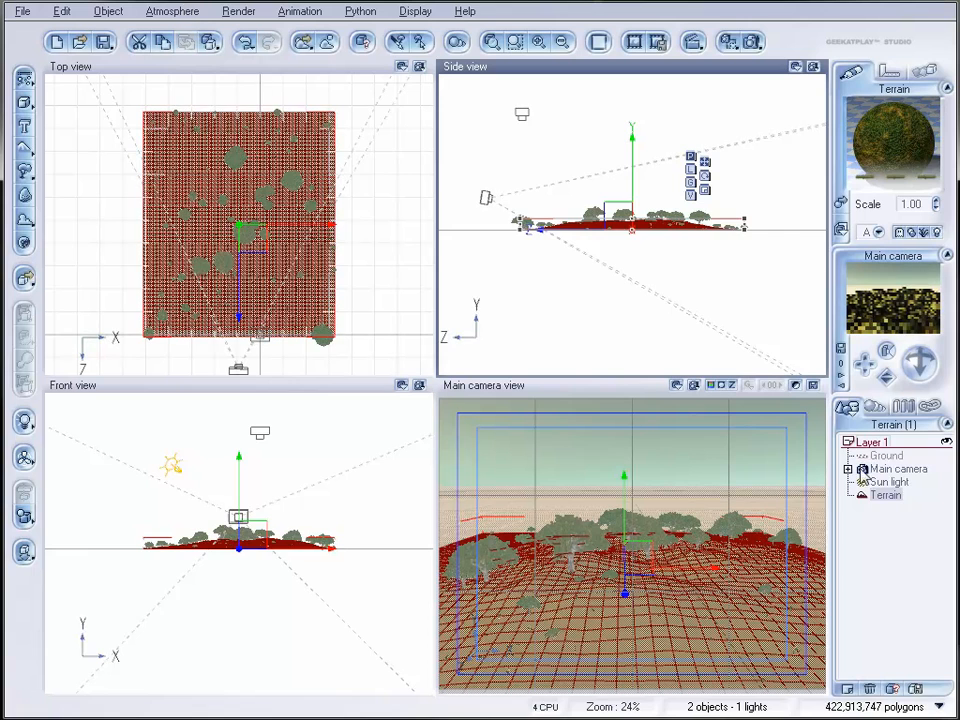
Step: Tilt the Main camera up to look level and lower it slightly towards the treetops
{"action": "left_click", "coordinate": [893, 467]}
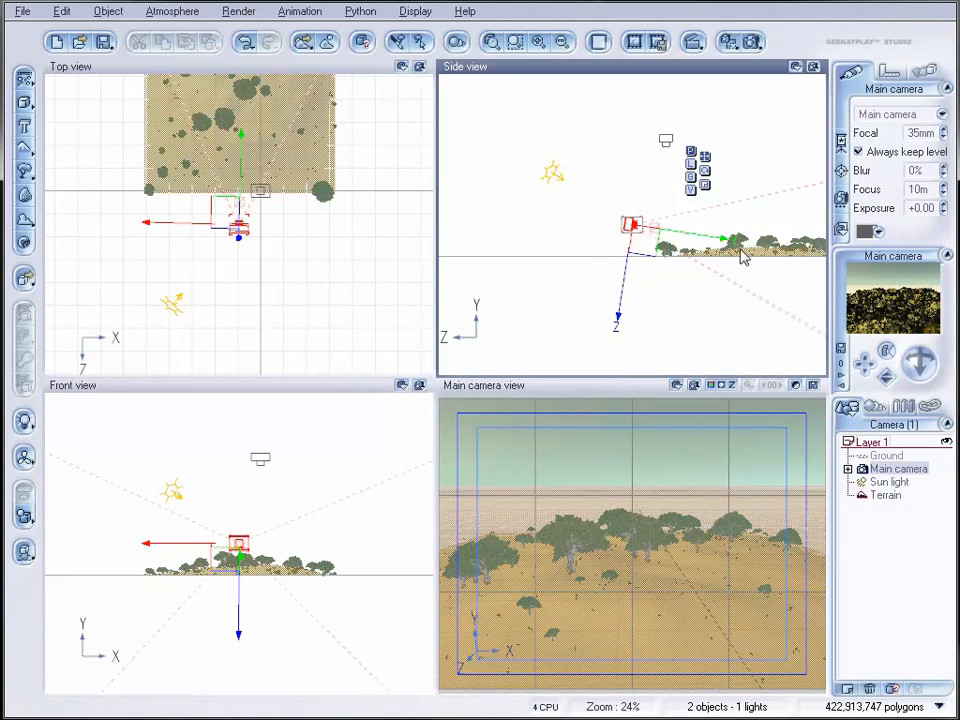
{"action": "left_click_drag", "start_coordinate": [923, 366], "coordinate": [923, 337]}
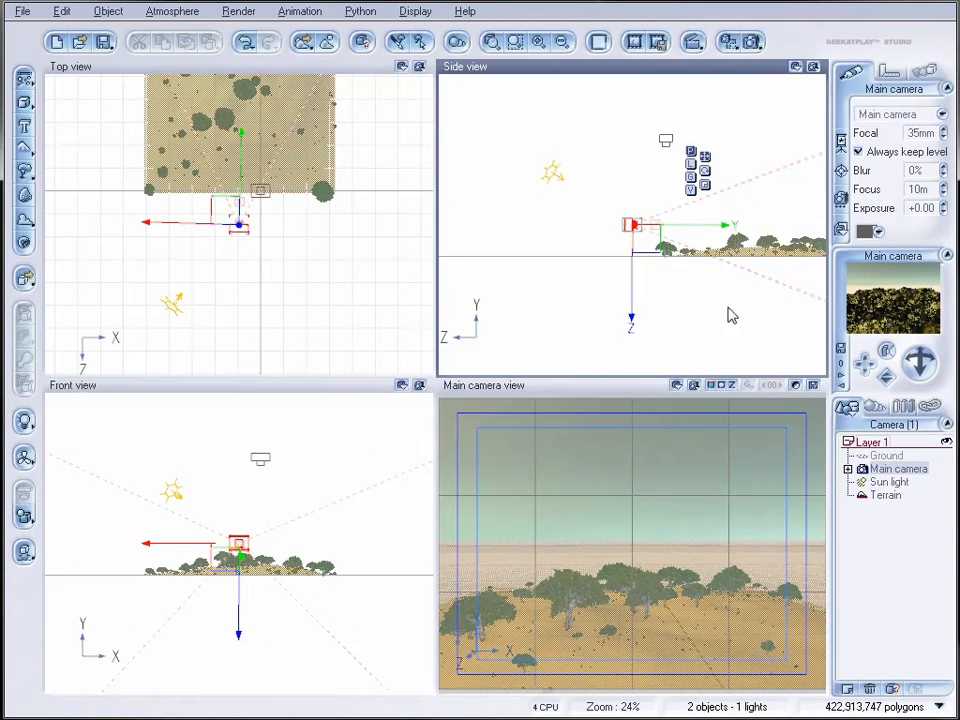
{"action": "left_click_drag", "start_coordinate": [636, 240], "coordinate": [638, 250]}
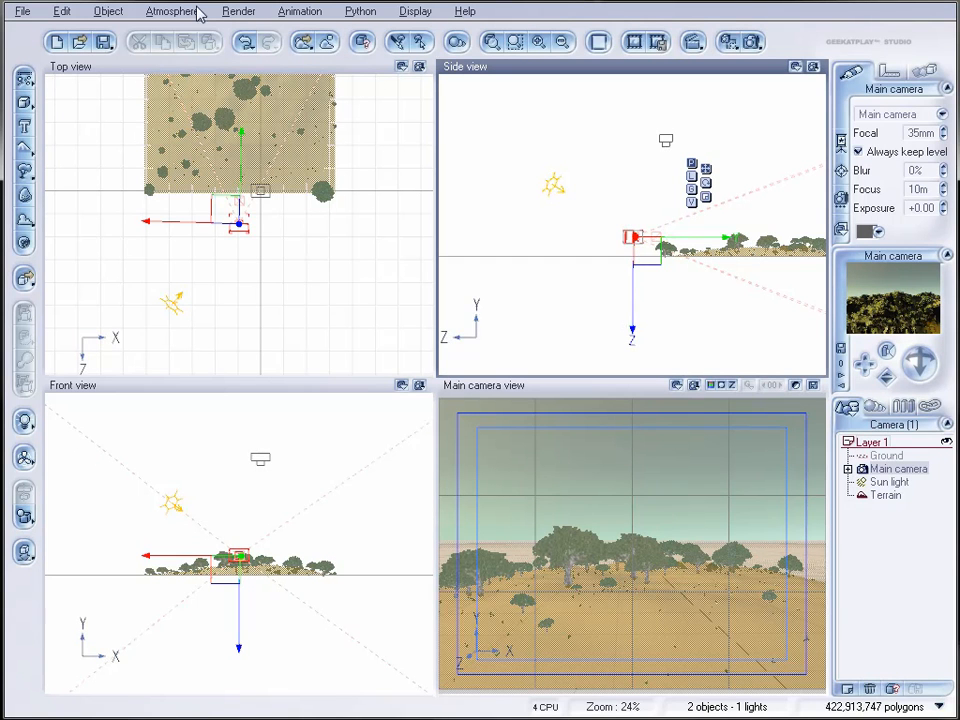
Step: Set the render picture format to Widescreen (16:10) at 640x400 and accept the render options
{"action": "left_click", "coordinate": [752, 42]}
{"action": "left_click", "coordinate": [723, 160]}
{"action": "left_click", "coordinate": [705, 311]}
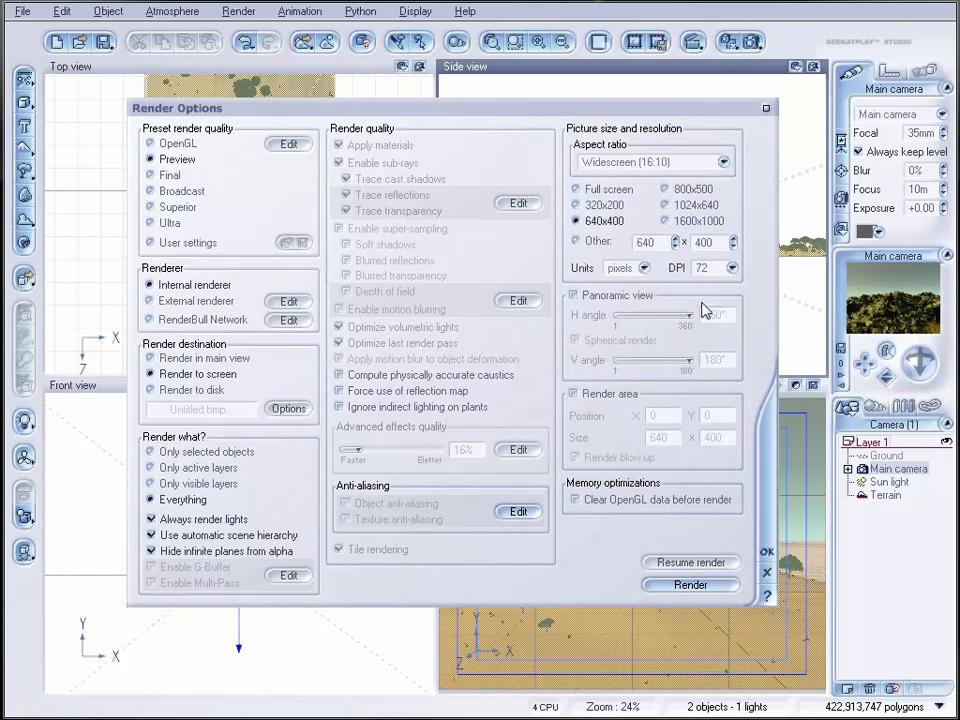
{"action": "left_click", "coordinate": [767, 566]}
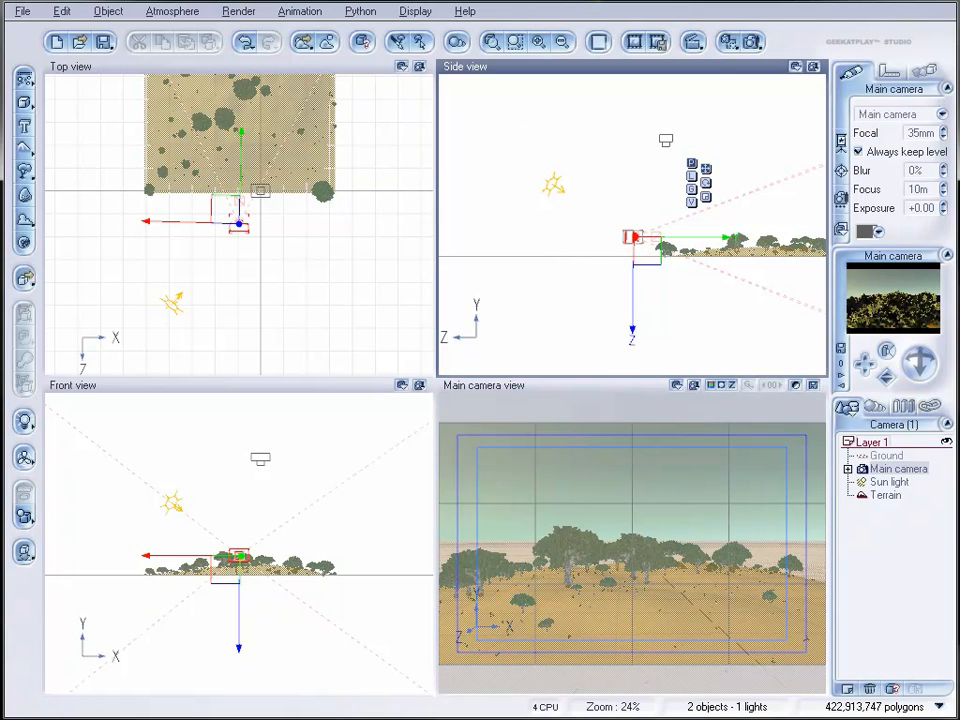
Step: Open the atmosphere settings and shift the Light balance towards ambient, to about 6%
{"action": "left_click", "coordinate": [171, 12]}
{"action": "left_click", "coordinate": [208, 92]}
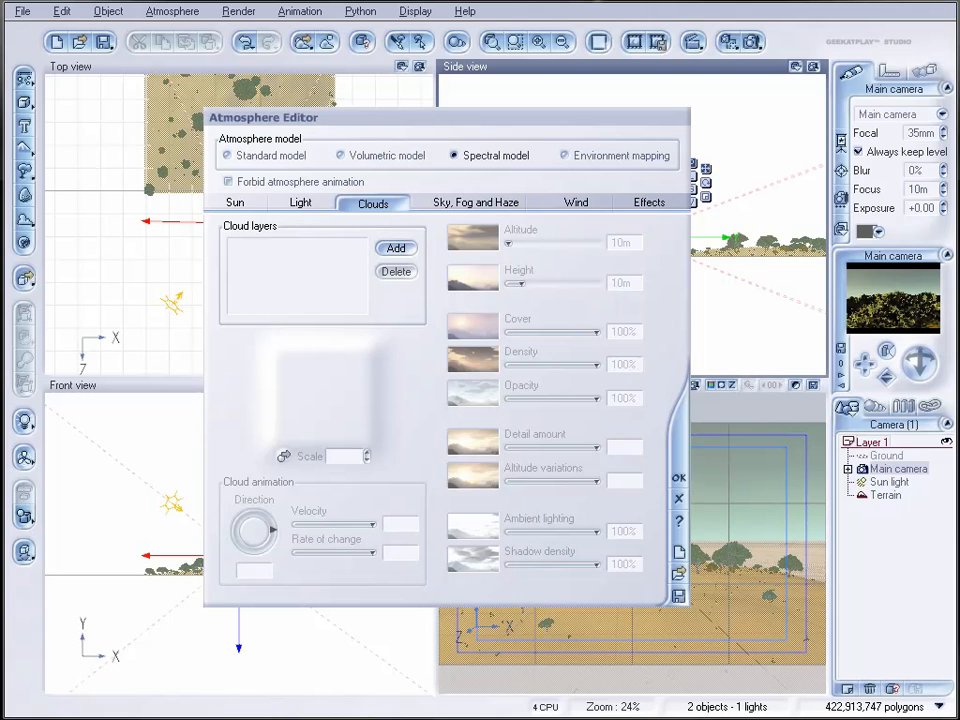
{"action": "left_click", "coordinate": [292, 204]}
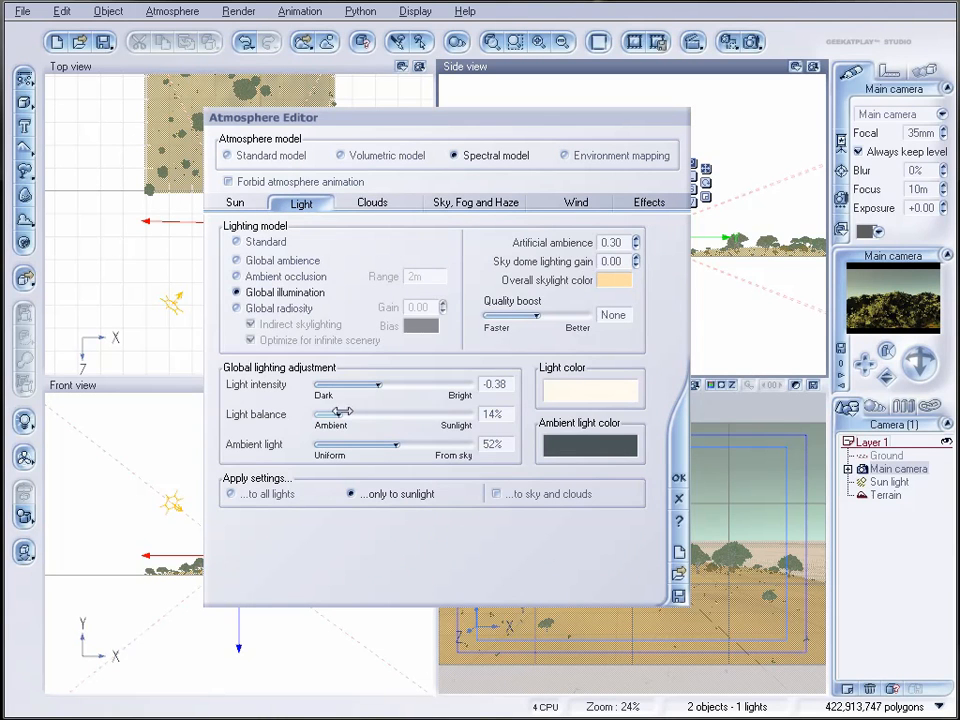
{"action": "left_click_drag", "start_coordinate": [333, 414], "coordinate": [322, 414]}
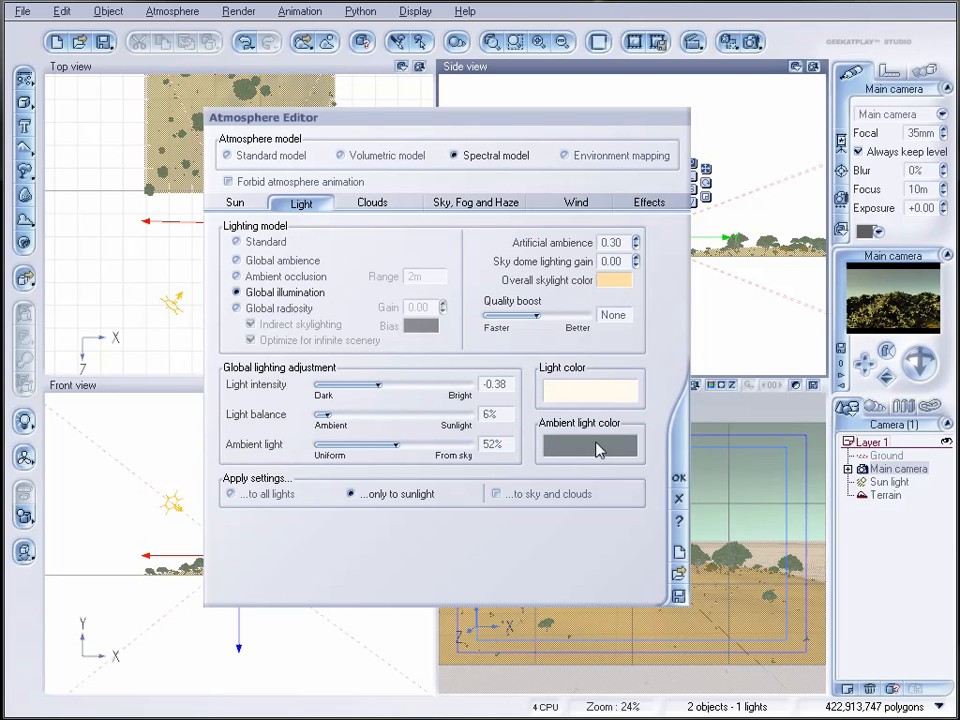
Step: Set the size of the sun's corona to about 72%
{"action": "left_click", "coordinate": [235, 203]}
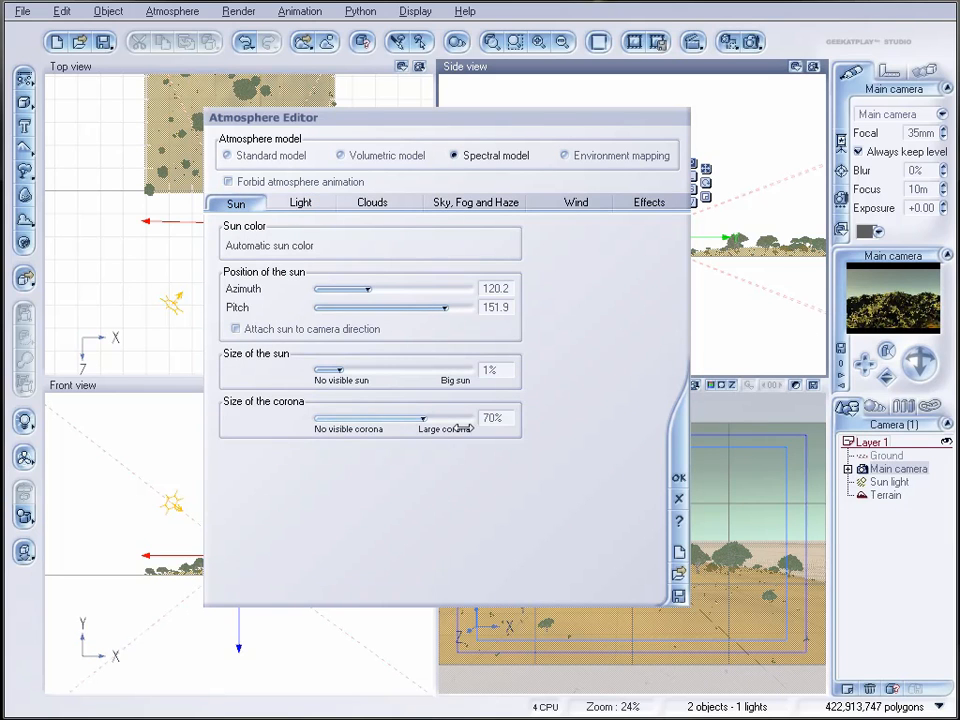
{"action": "left_click_drag", "start_coordinate": [435, 419], "coordinate": [373, 419]}
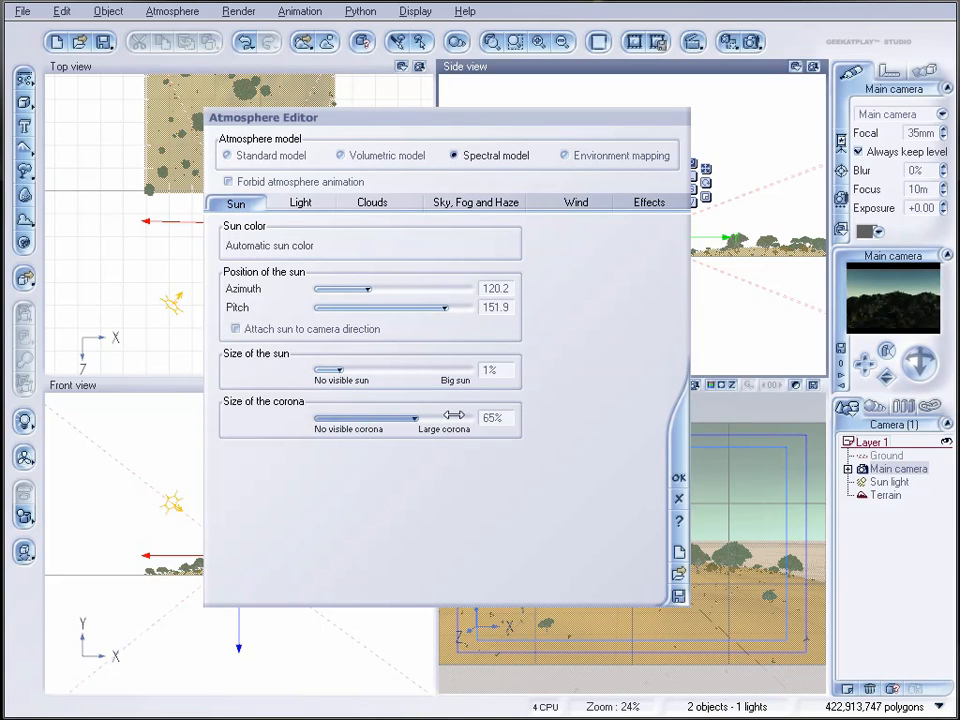
{"action": "left_click_drag", "start_coordinate": [447, 416], "coordinate": [439, 416]}
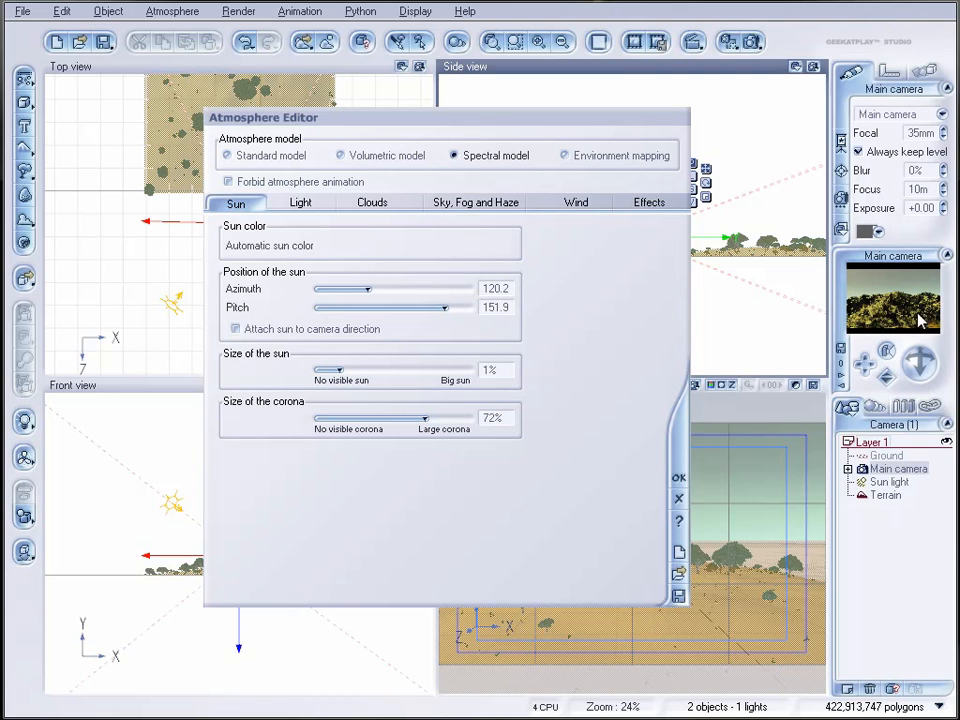
Step: Add a cloud layer to the atmosphere using the Spectral collection's Breaking Cumulus material
{"action": "left_click", "coordinate": [370, 204]}
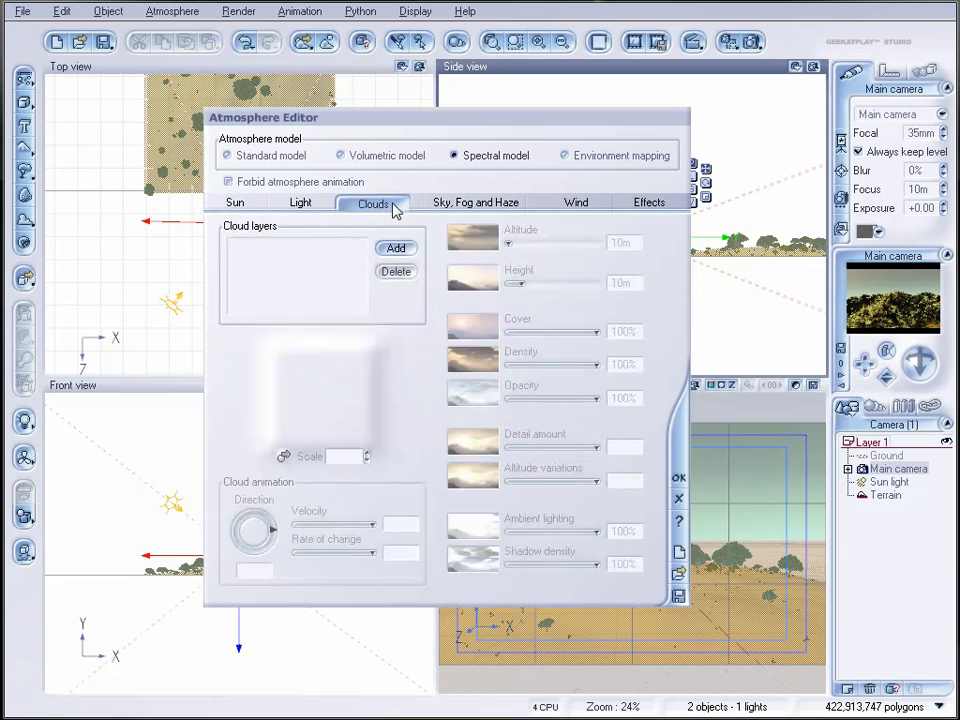
{"action": "left_click", "coordinate": [392, 250]}
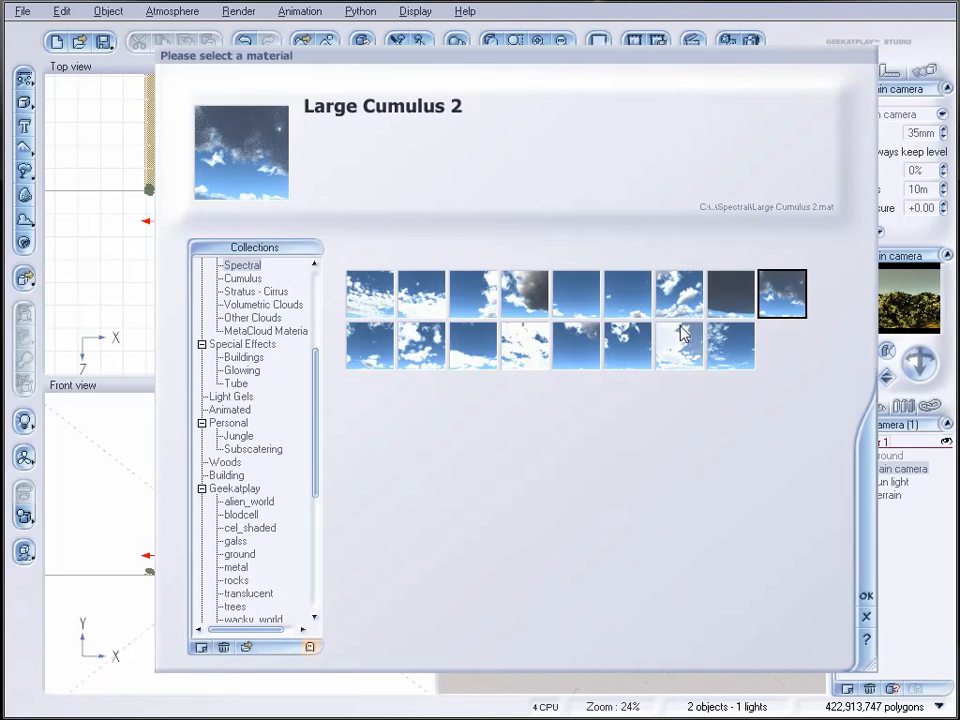
{"action": "left_click", "coordinate": [370, 293]}
{"action": "left_click", "coordinate": [867, 597]}
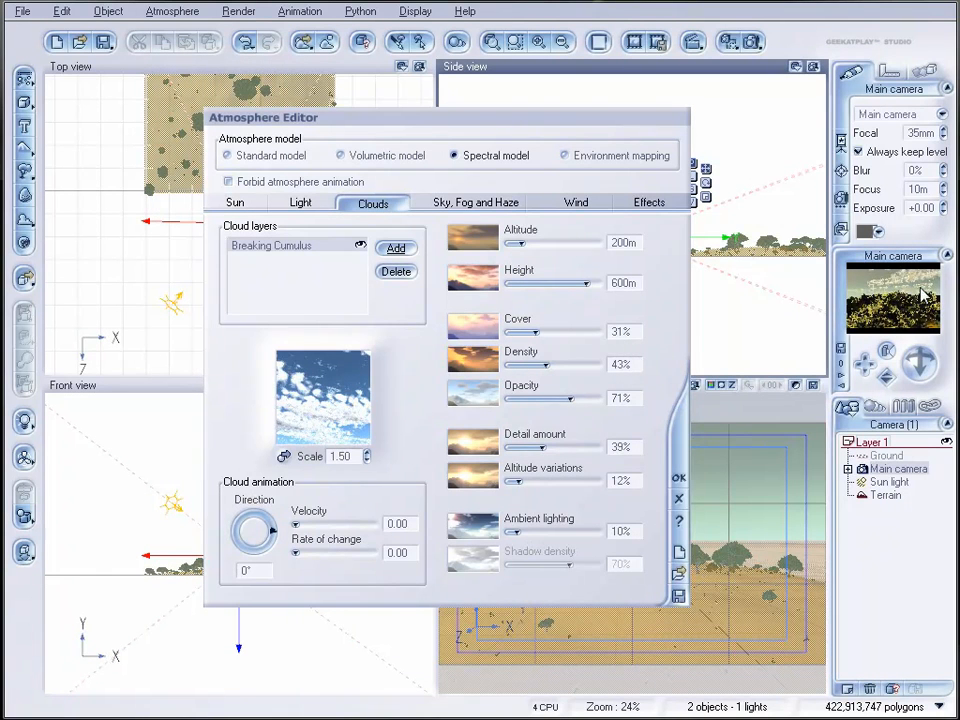
Step: Try a second cloud layer with the Cloud Puffs material, then delete it
{"action": "left_click", "coordinate": [524, 293]}
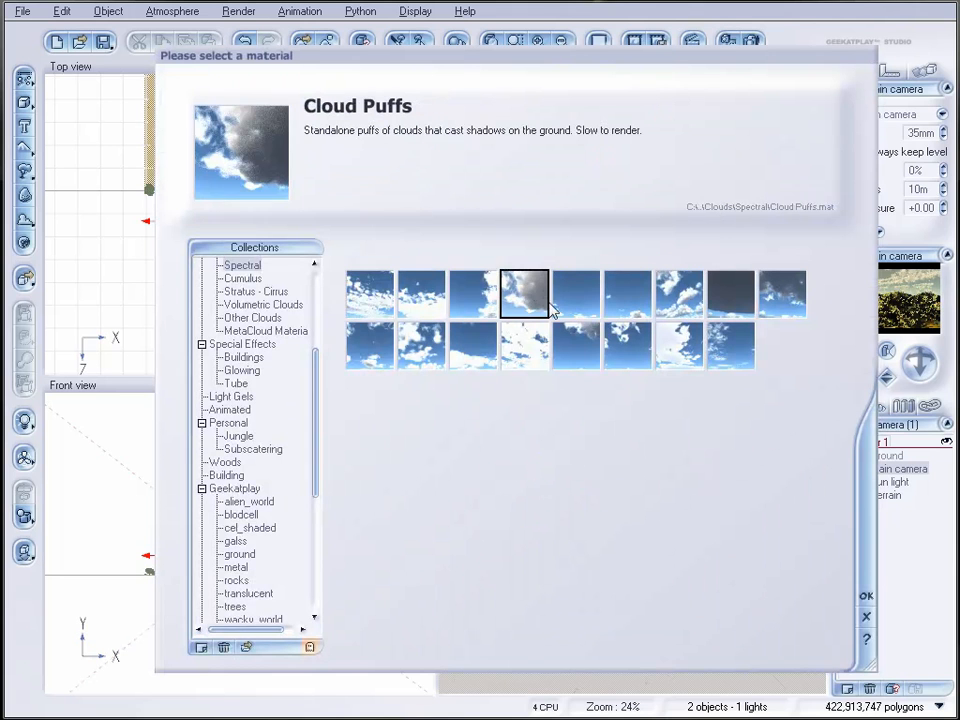
{"action": "left_click", "coordinate": [866, 595]}
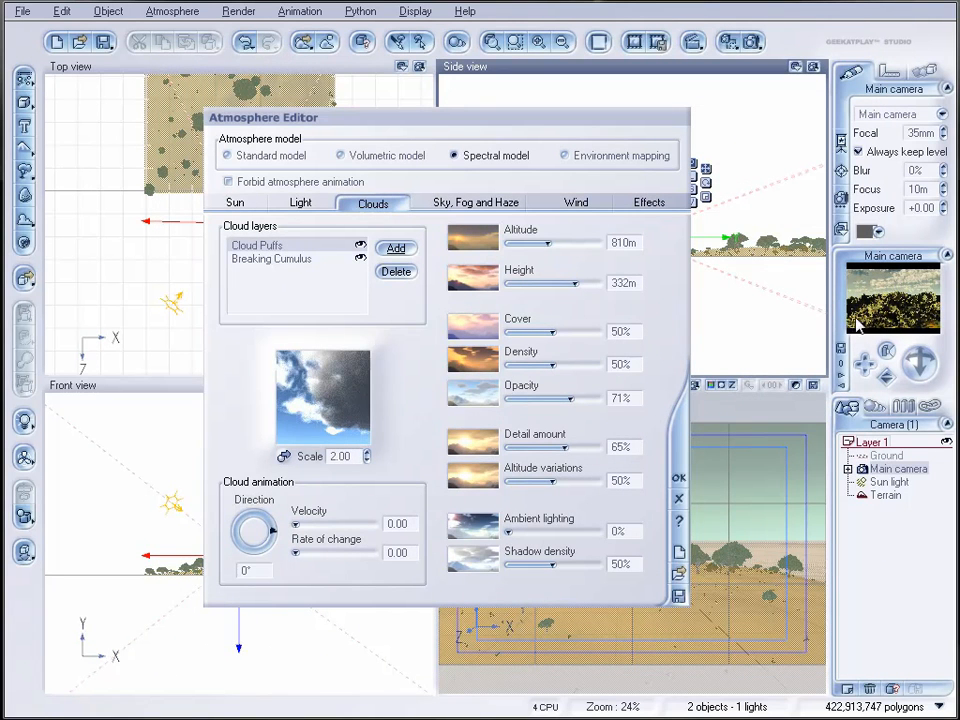
{"action": "left_click", "coordinate": [396, 272]}
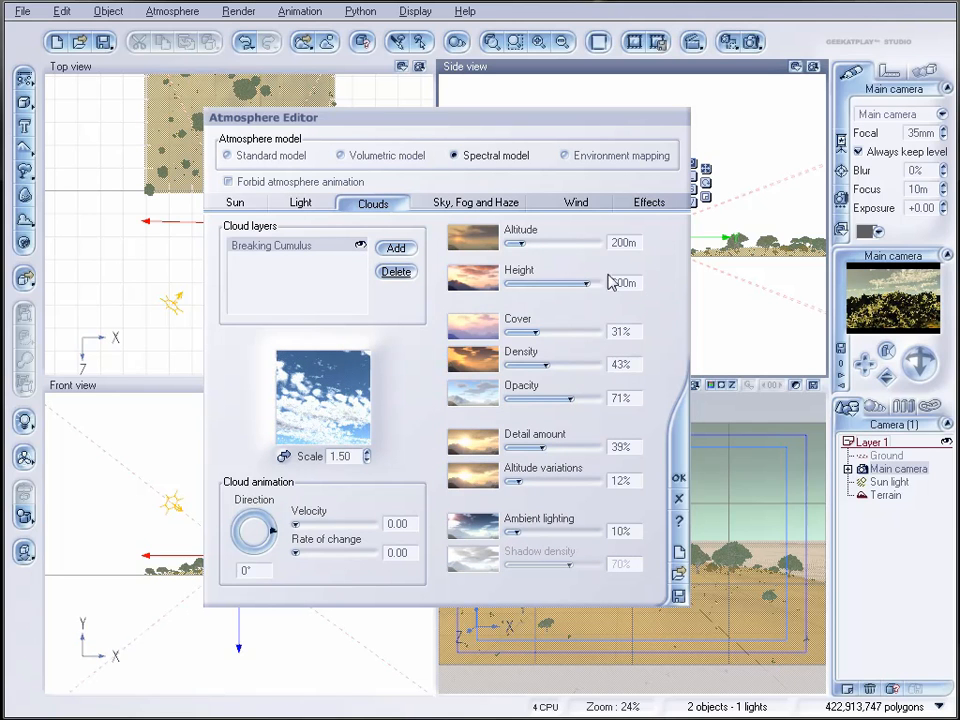
Step: Set the Breaking Cumulus layer's cover to about 39% and density to about 71%, and the atmosphere's Quality boost to about 3.05
{"action": "left_click_drag", "start_coordinate": [536, 332], "coordinate": [577, 365]}
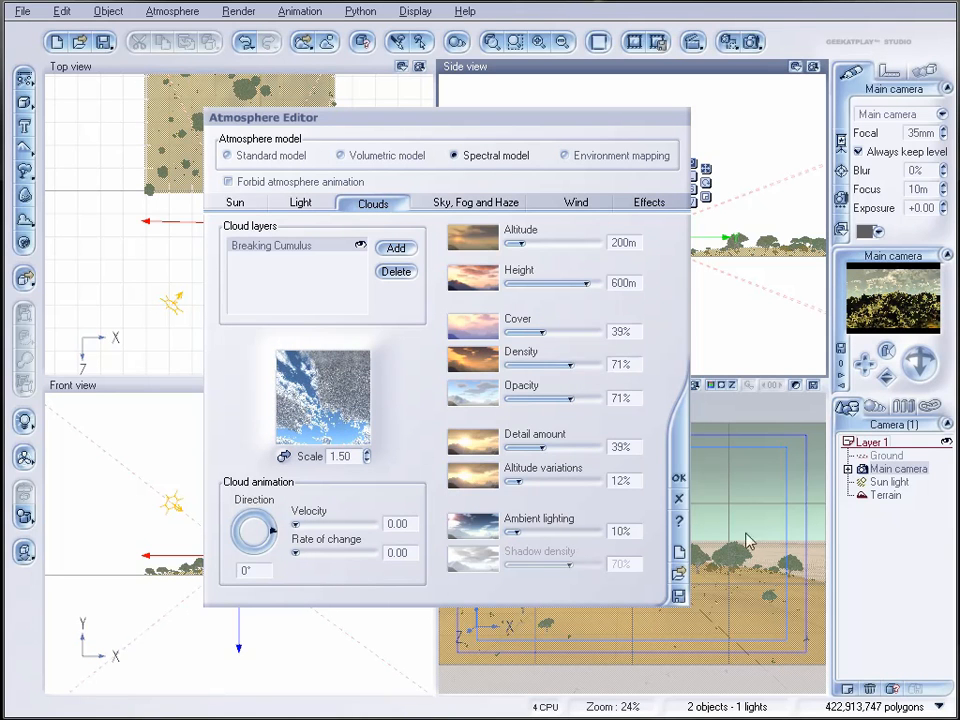
{"action": "left_click", "coordinate": [468, 203]}
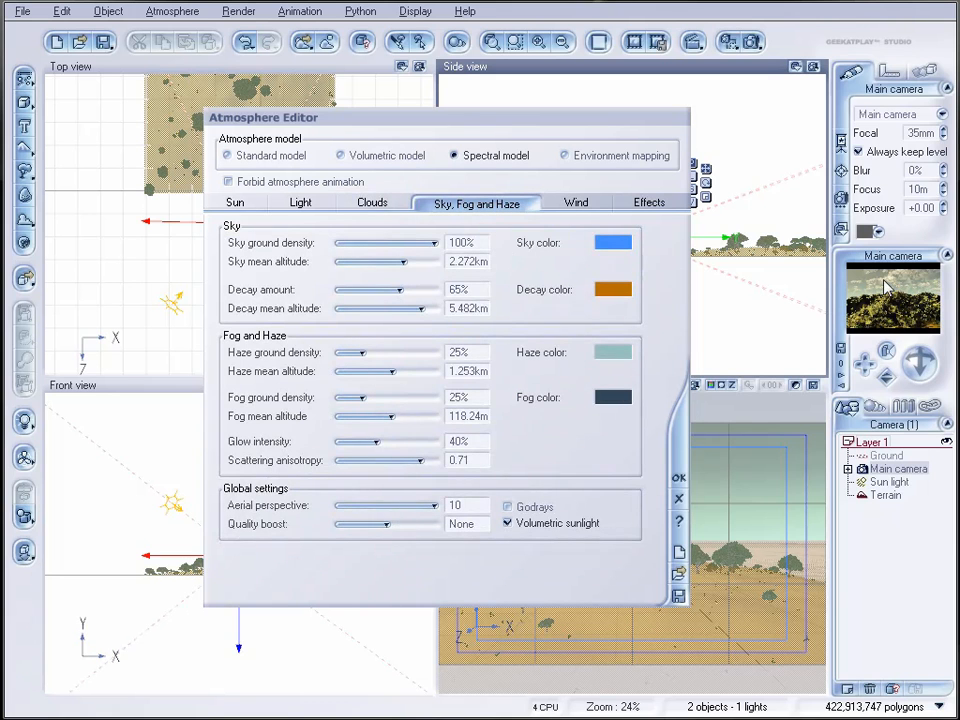
{"action": "left_click_drag", "start_coordinate": [375, 523], "coordinate": [429, 523]}
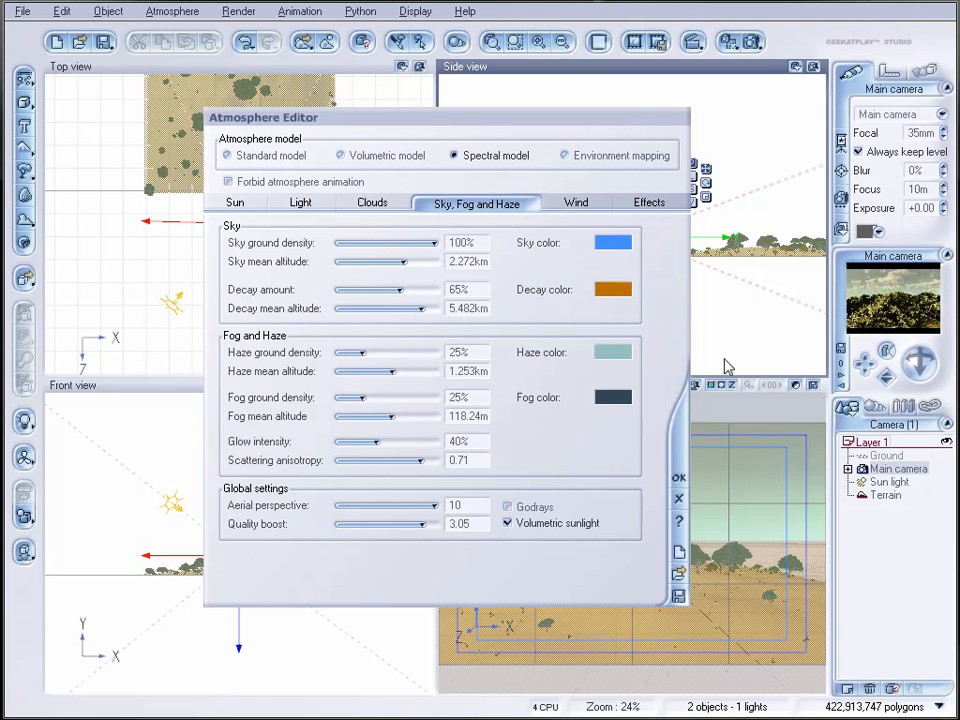
Step: Raise the atmosphere's global Quality boost to about 3.56 and the lighting Quality boost to about +1.4
{"action": "left_click_drag", "start_coordinate": [418, 525], "coordinate": [425, 525]}
{"action": "left_click", "coordinate": [308, 202]}
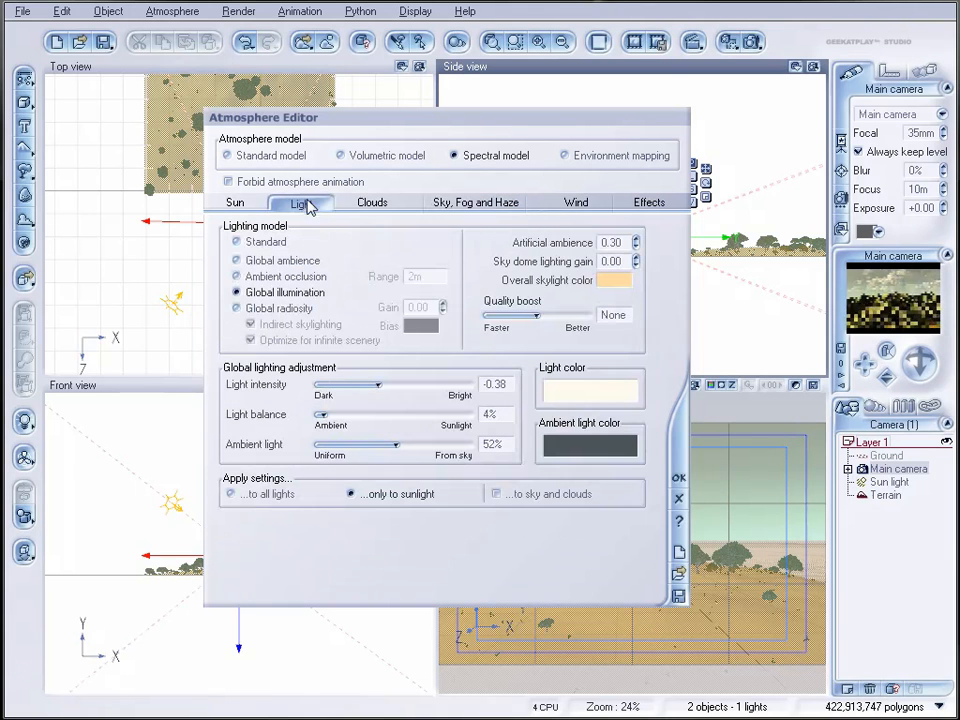
{"action": "left_click_drag", "start_coordinate": [537, 315], "coordinate": [562, 313]}
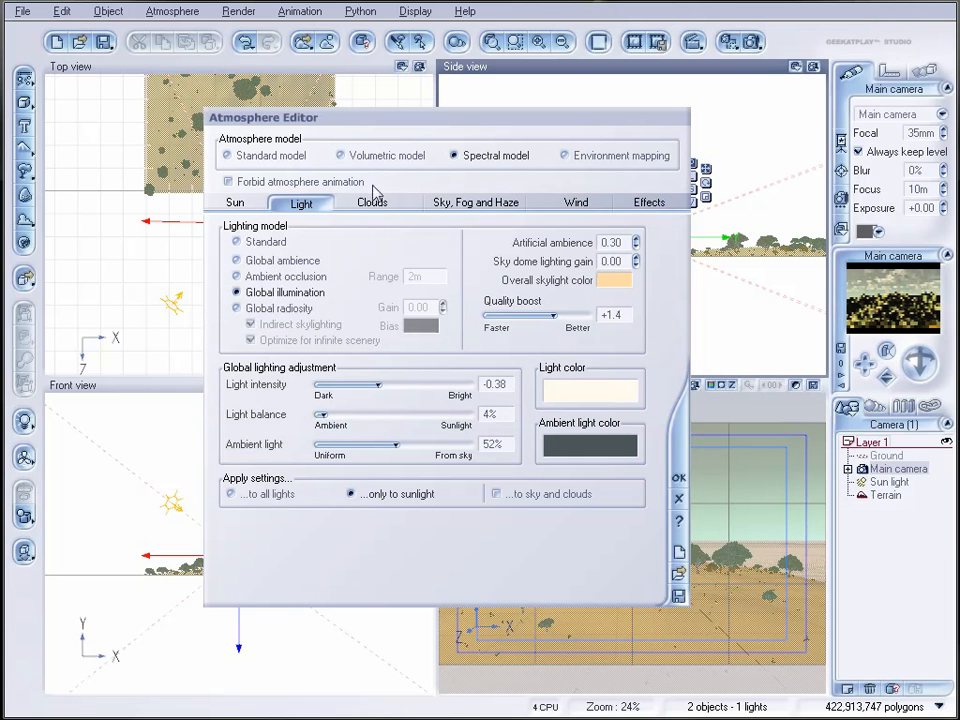
Step: Set haze ground density to about 35%, fog ground density to about 40% and glow intensity to about 32%, and accept the atmosphere
{"action": "left_click", "coordinate": [469, 206]}
{"action": "left_click_drag", "start_coordinate": [366, 396], "coordinate": [371, 397]}
{"action": "left_click_drag", "start_coordinate": [373, 350], "coordinate": [379, 352]}
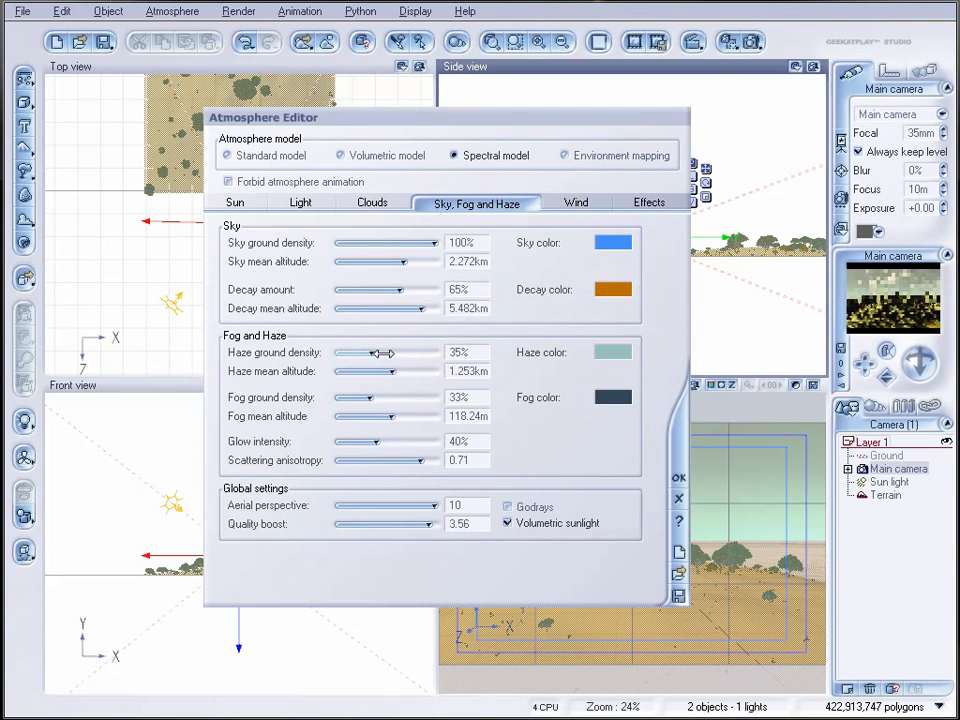
{"action": "left_click_drag", "start_coordinate": [388, 397], "coordinate": [383, 438]}
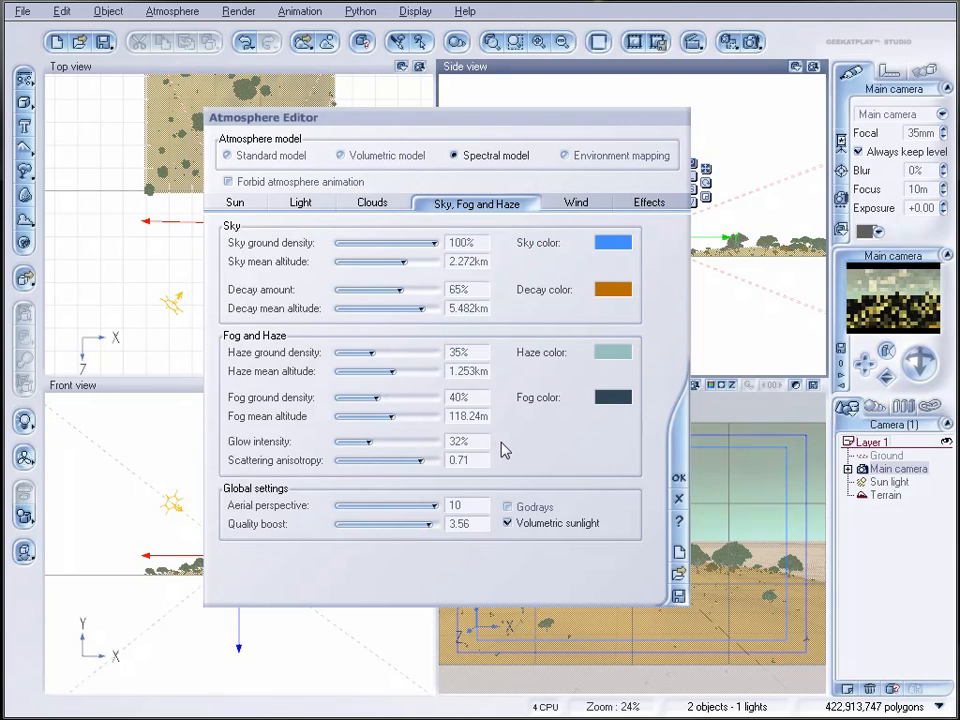
{"action": "left_click", "coordinate": [681, 480]}
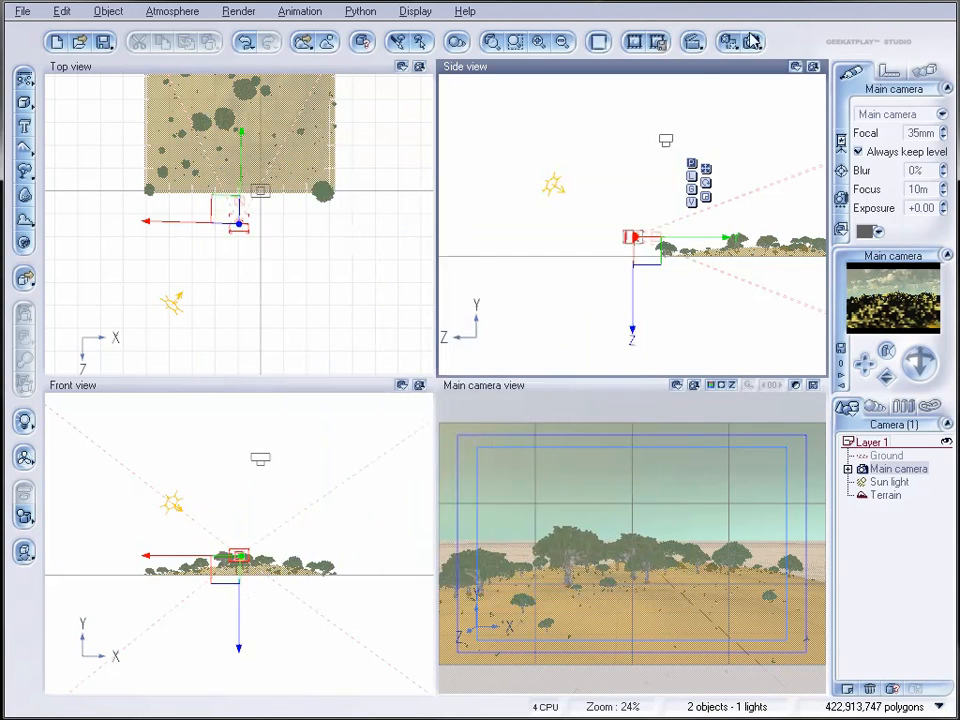
Step: Render the scene to screen using the Final quality preset
{"action": "right_click", "coordinate": [750, 38]}
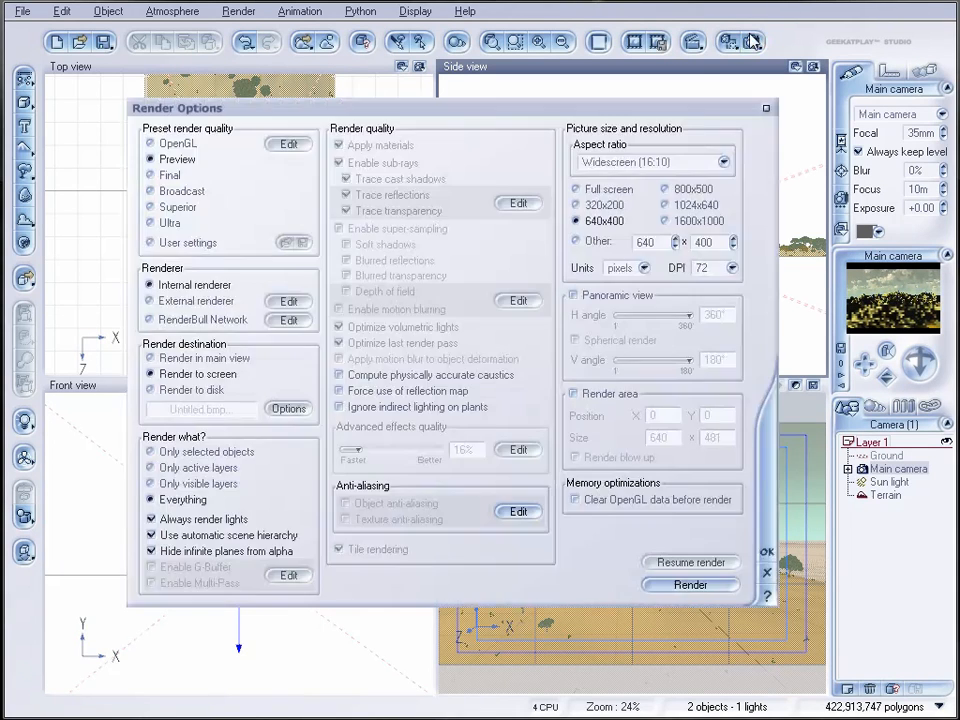
{"action": "left_click", "coordinate": [172, 191]}
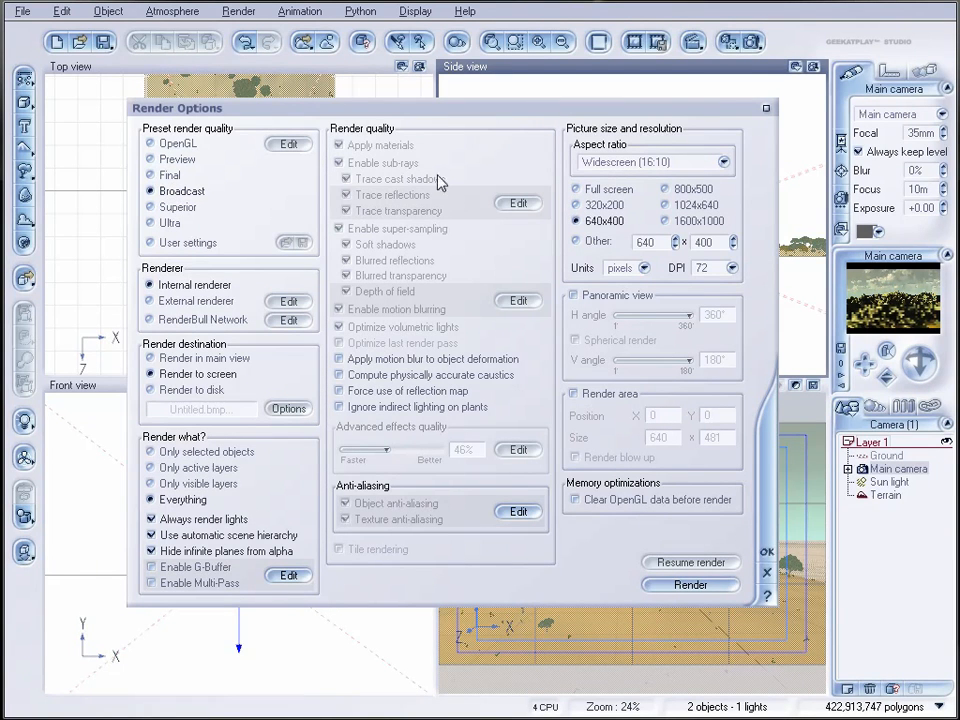
{"action": "left_click", "coordinate": [172, 207]}
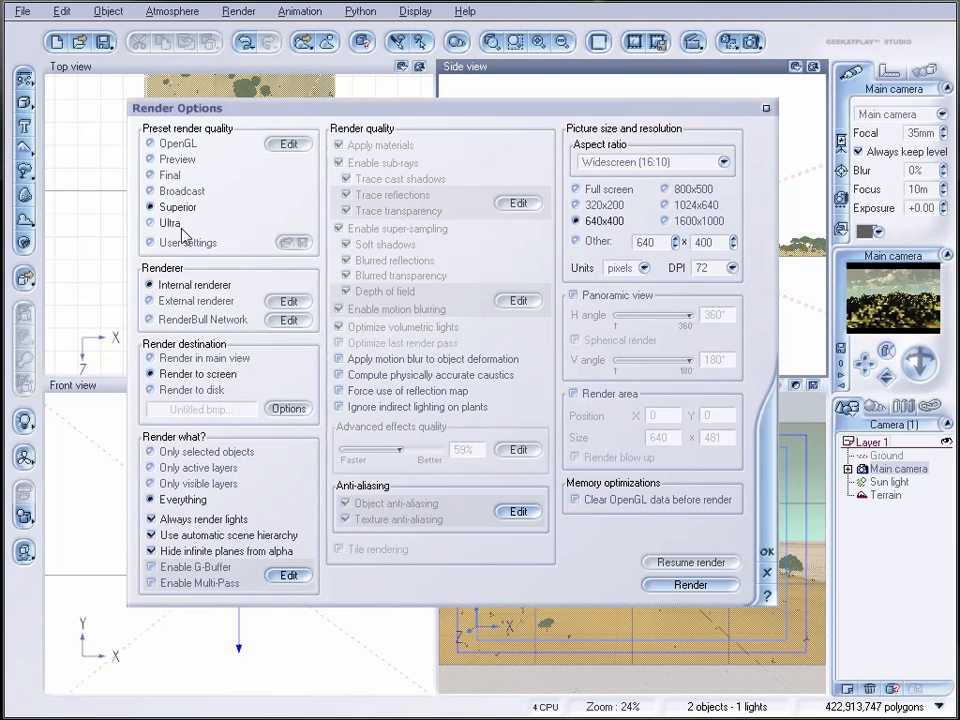
{"action": "left_click", "coordinate": [179, 177]}
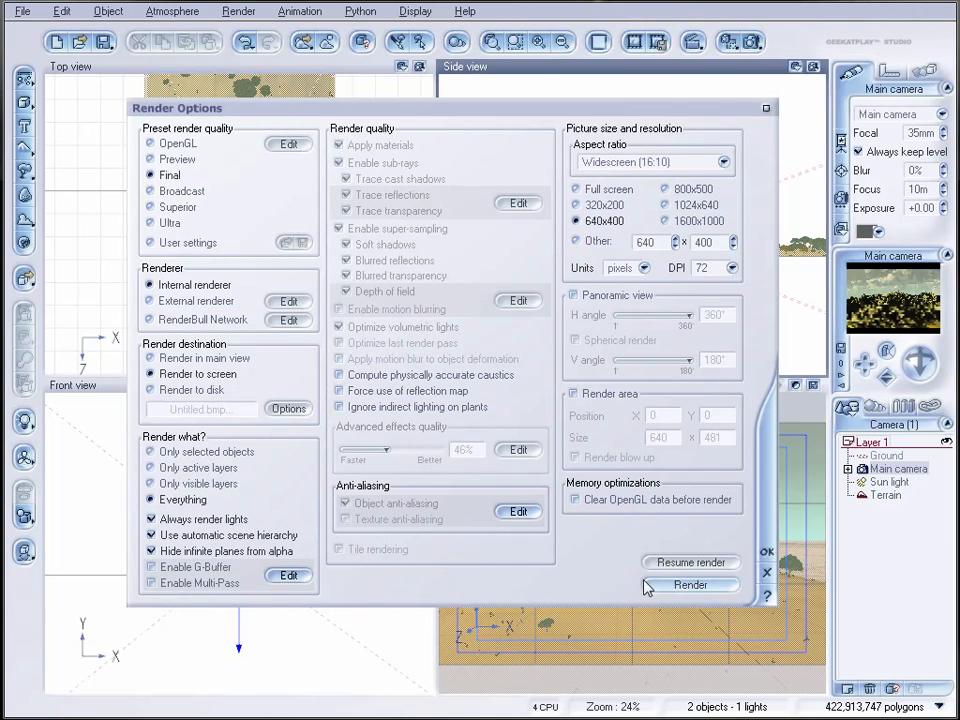
{"action": "left_click", "coordinate": [724, 584]}
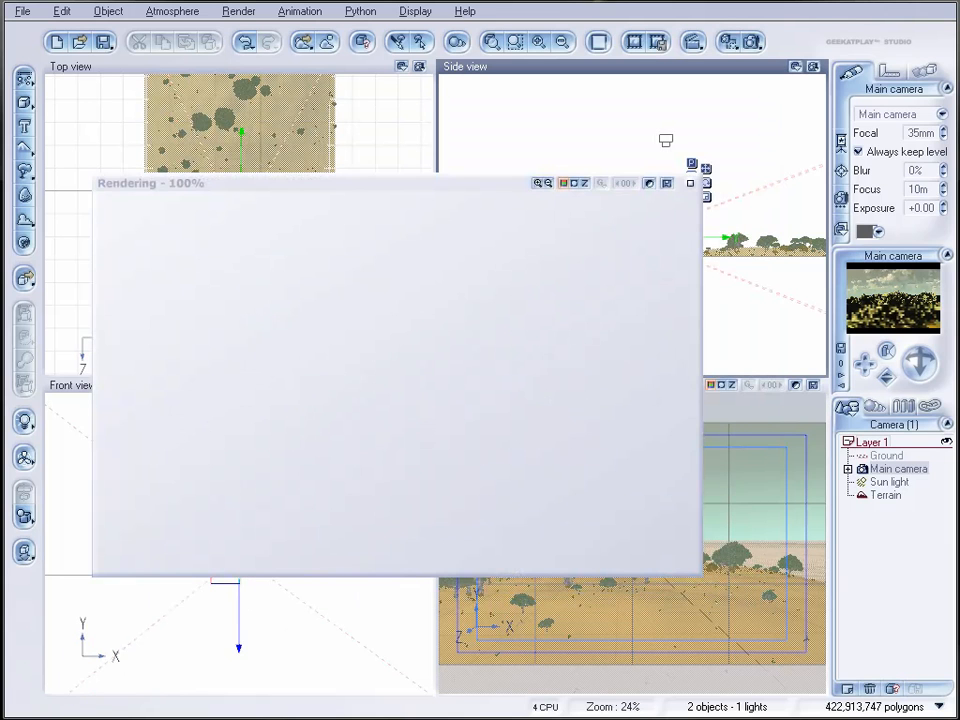